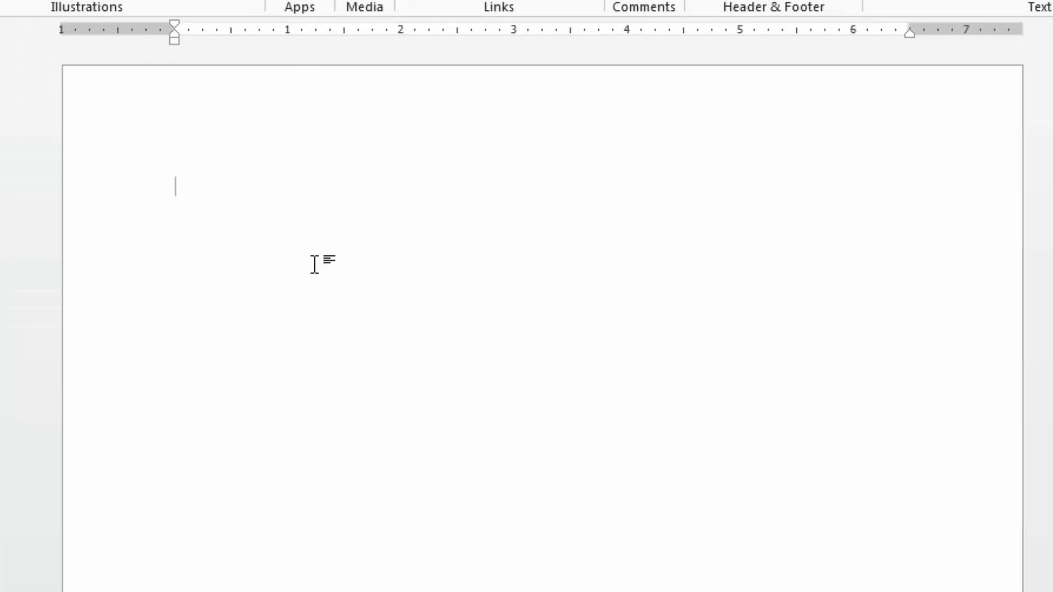
# Create a one-row, four-column table by entering a line of plus signs joined by hyphens that converts automatically.
pyautogui.scroll(1, 314, 264)
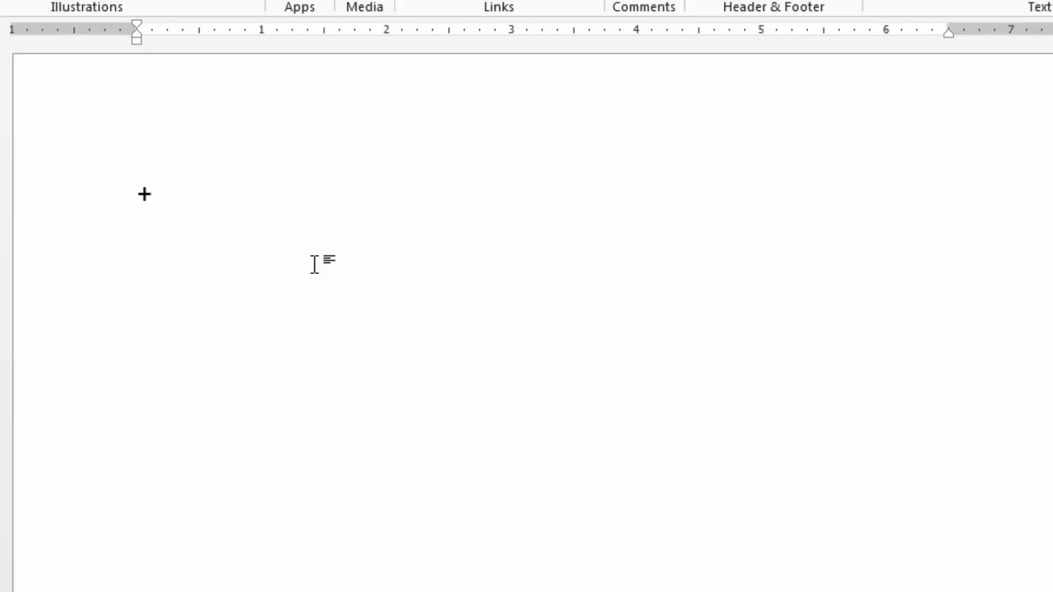
pyautogui.write('-------------+---------+------')
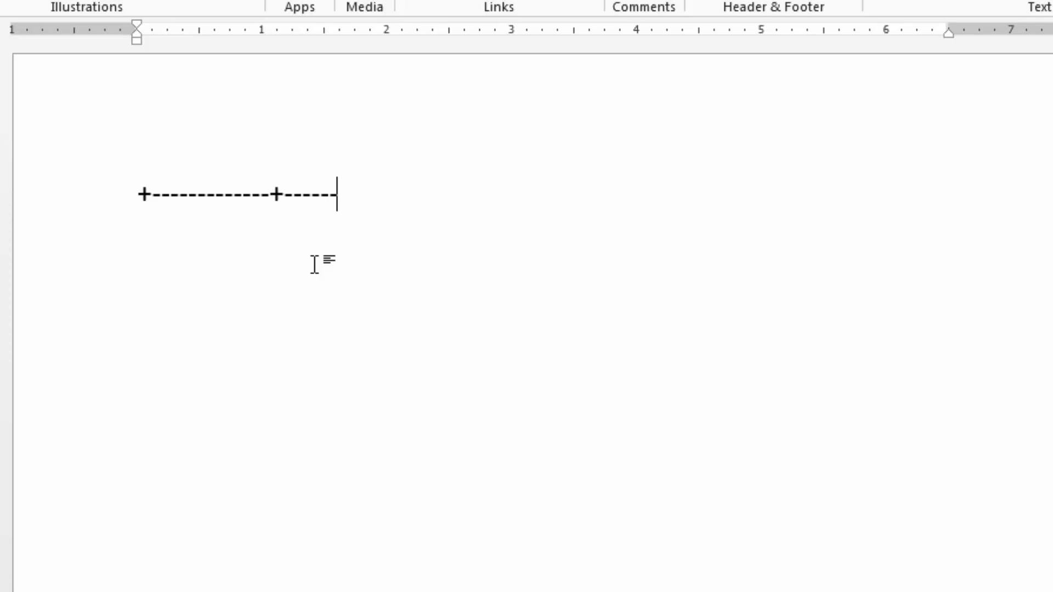
pyautogui.write('---------')
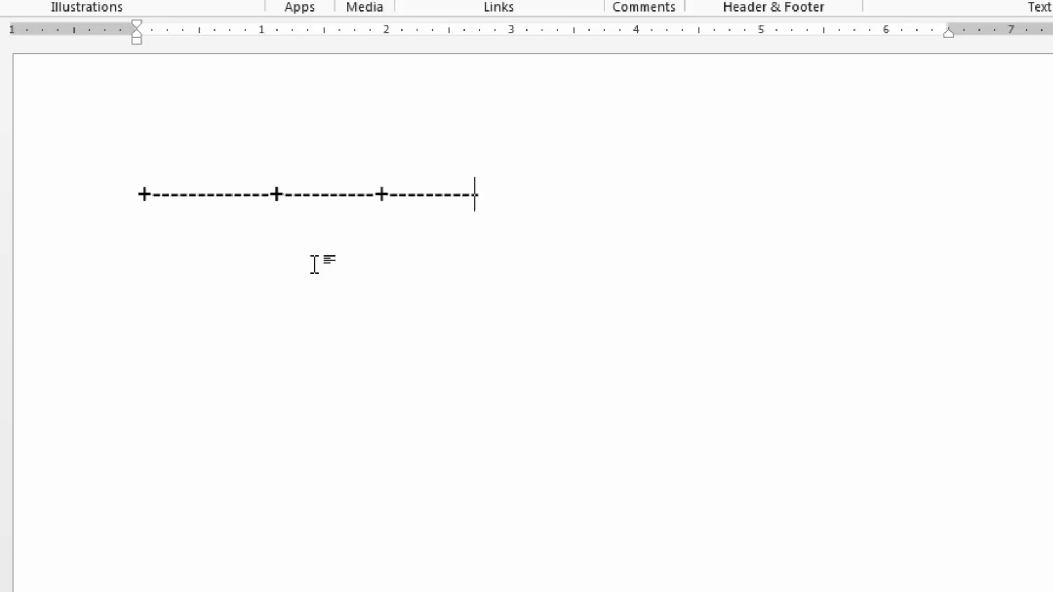
pyautogui.write('----------+--------------------------+-------')
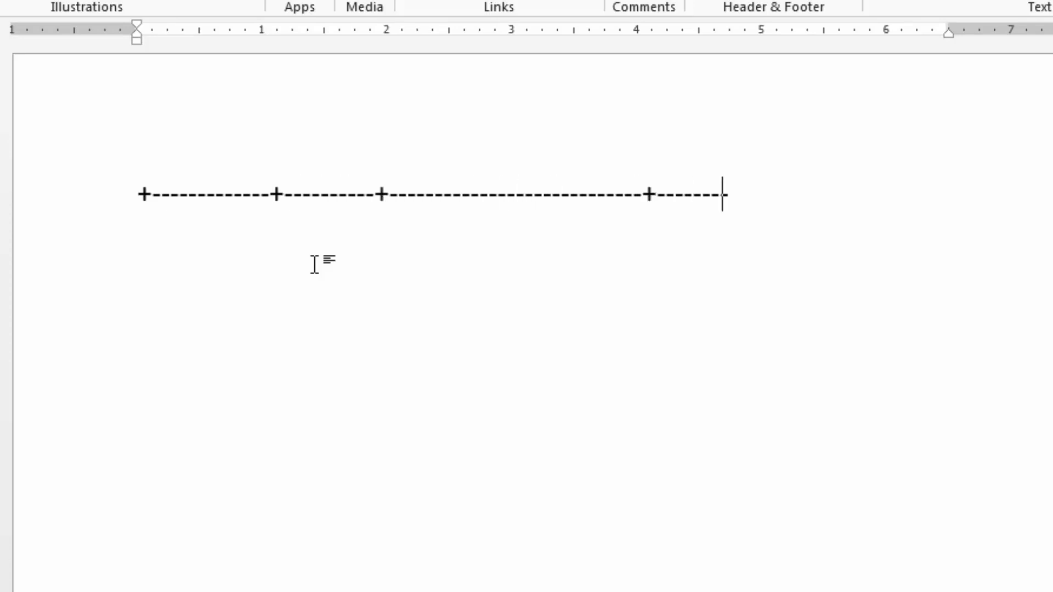
pyautogui.write('+')
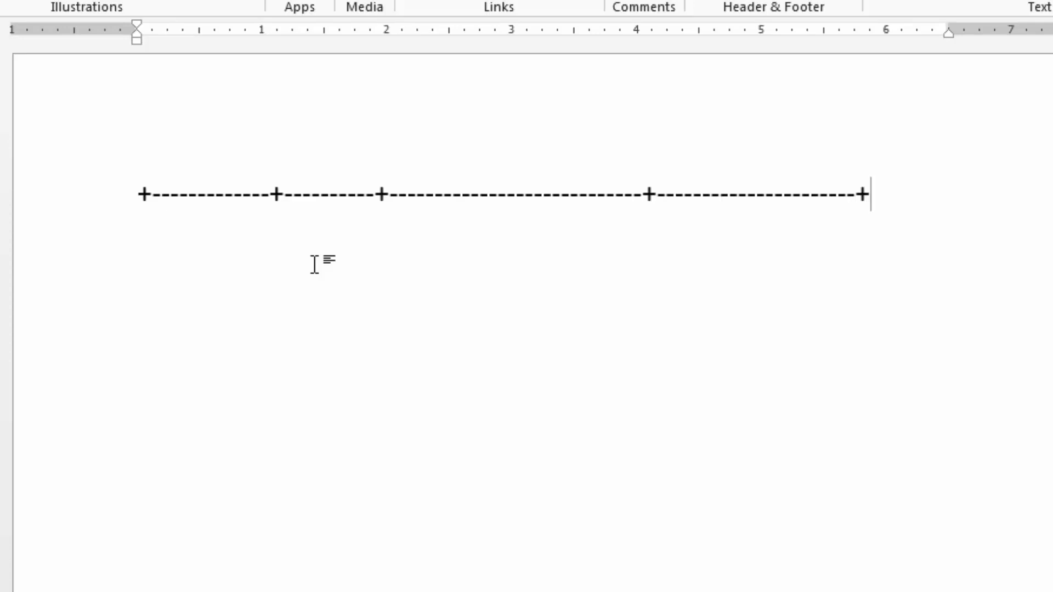
pyautogui.press('Return')
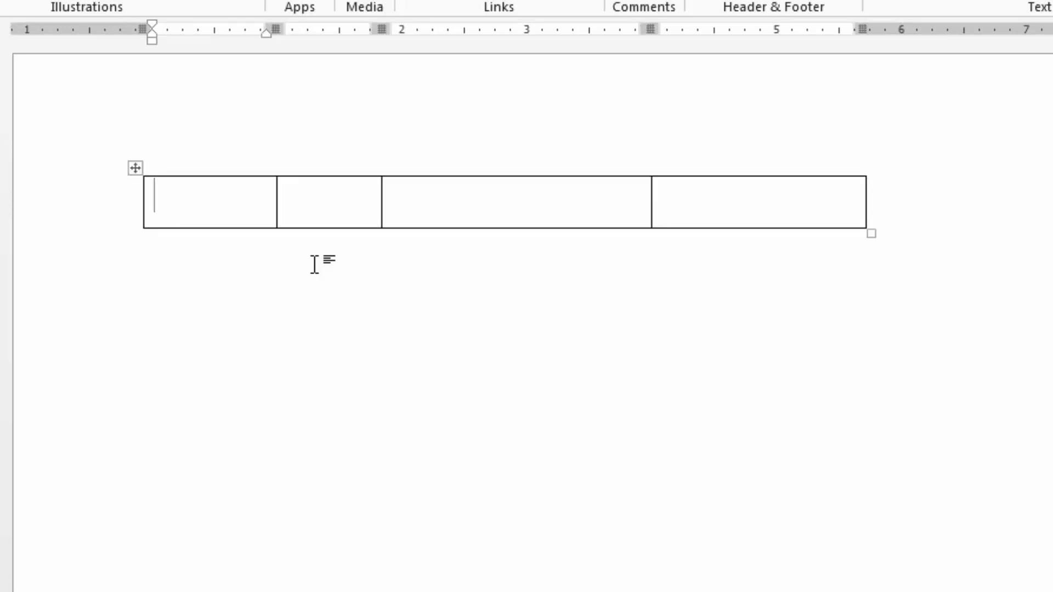
# Fill the table's first row with "Dkfh", "Hk lh", "Hk" and "Kh kh".
pyautogui.write('dkfh')
pyautogui.press('Tab')
pyautogui.write('hk lh')
pyautogui.press('Tab')
pyautogui.write('hk')
pyautogui.press('Tab')
pyautogui.write('kh kh')
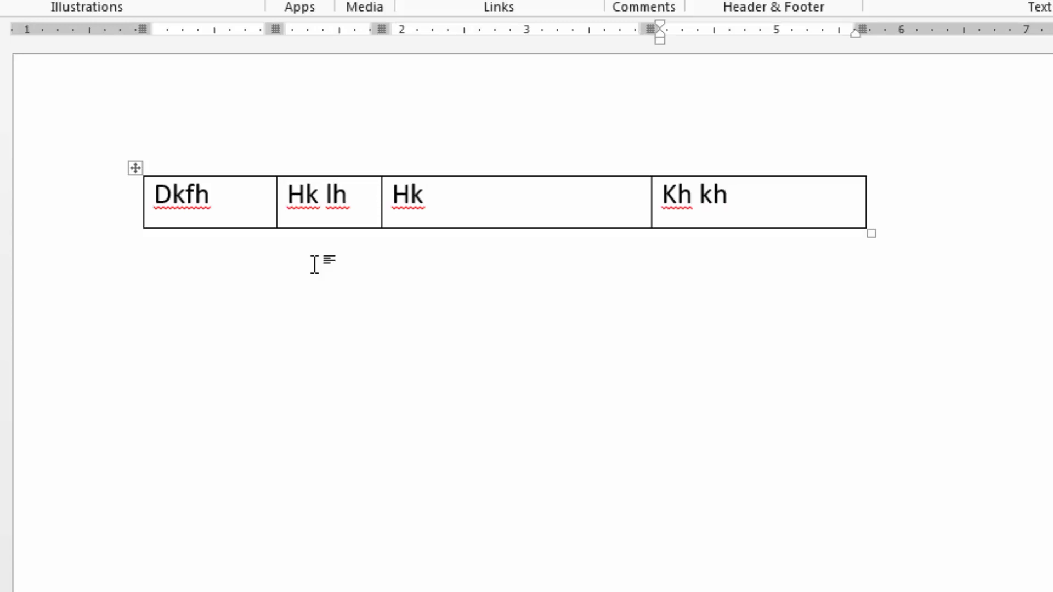
# Add a second table row containing "Djkg", "Jjg", "Jk j" and "Jk g".
pyautogui.press('Tab')
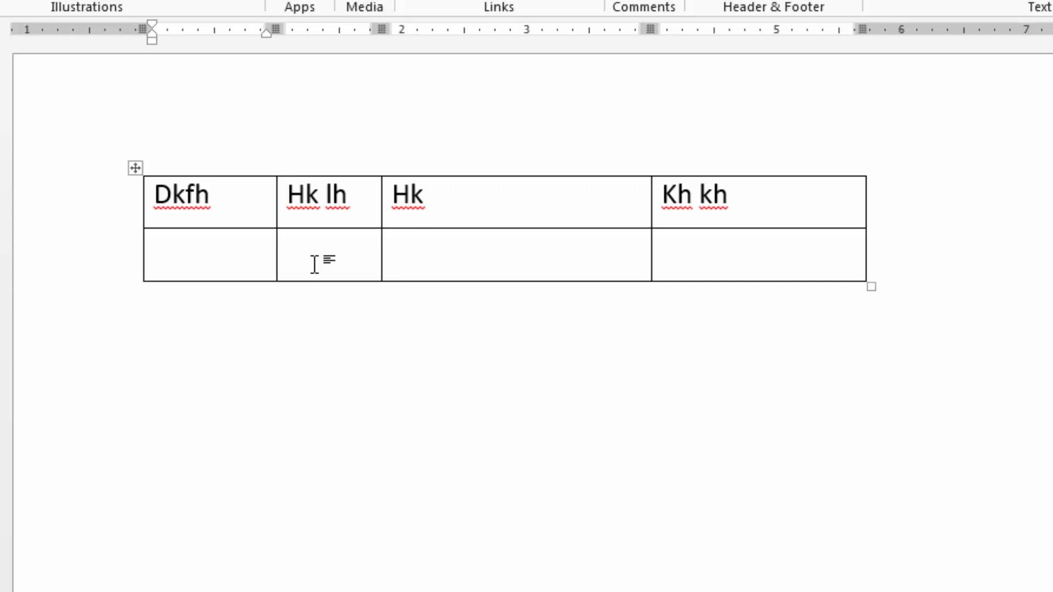
pyautogui.write('djkg')
pyautogui.press('Tab')
pyautogui.write('jjg')
pyautogui.press('Tab')
pyautogui.write('jk j')
pyautogui.press('Tab')
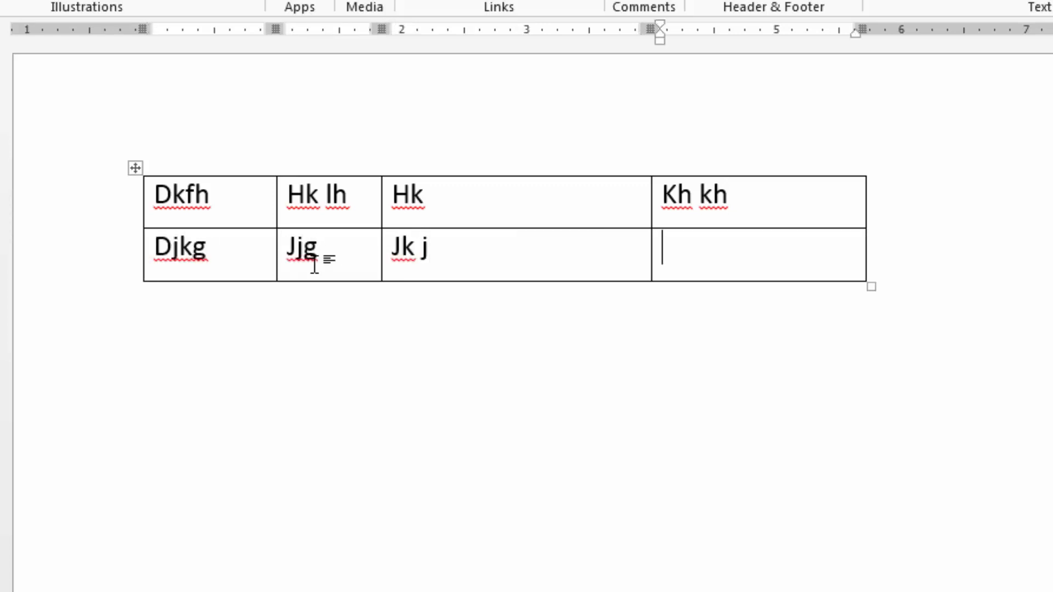
pyautogui.write('jk g')
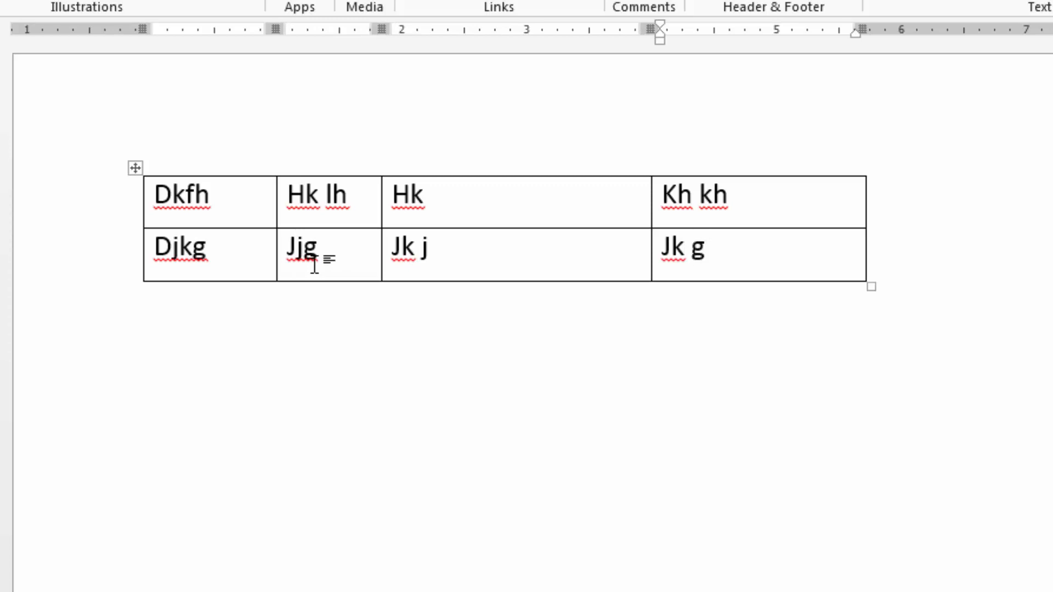
# Add a third table row containing "Hj h", "Jkg jk", "Jkg" and "Jg jk g".
pyautogui.press('Tab')
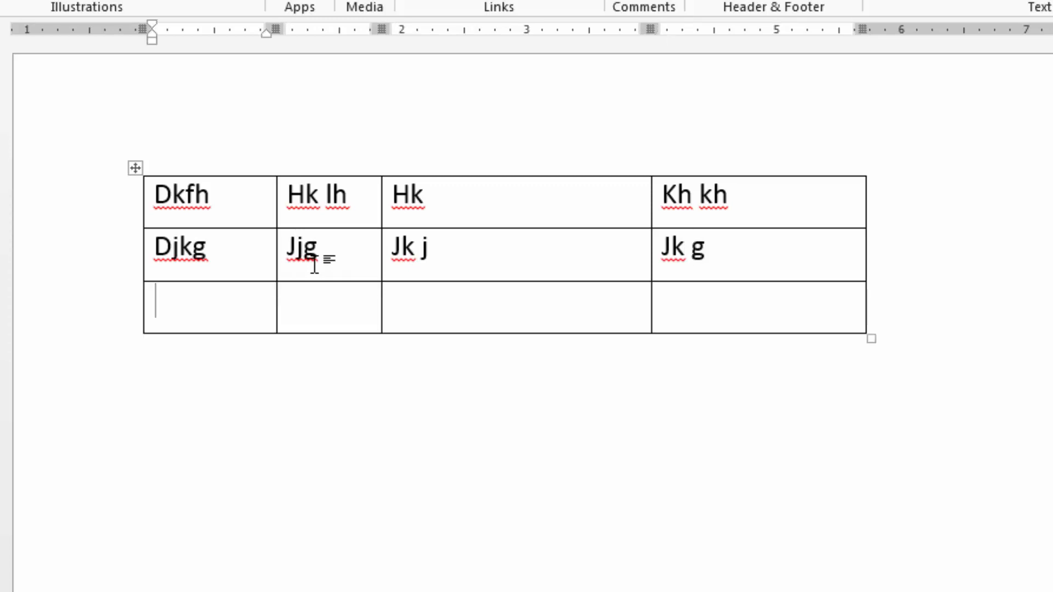
pyautogui.write('hj h')
pyautogui.press('Tab')
pyautogui.write('jkg jk')
pyautogui.press('Tab')
pyautogui.write('jkg')
pyautogui.press('Tab')
pyautogui.write('Jg jk g')
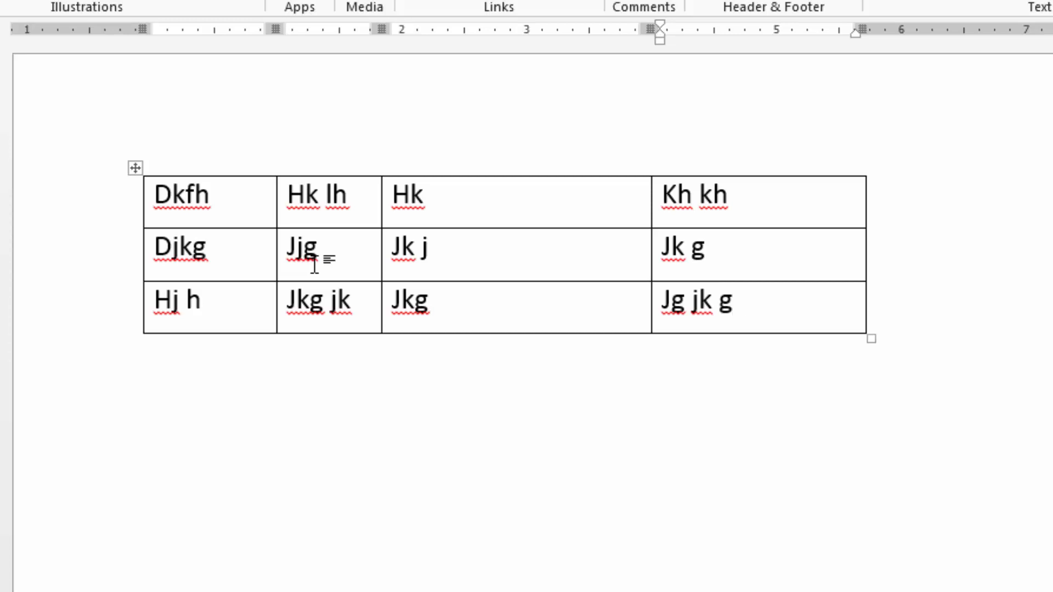
# Enter the line "Jjk fgd kjfg" below the table and delete the entire document content.
pyautogui.press('Down')
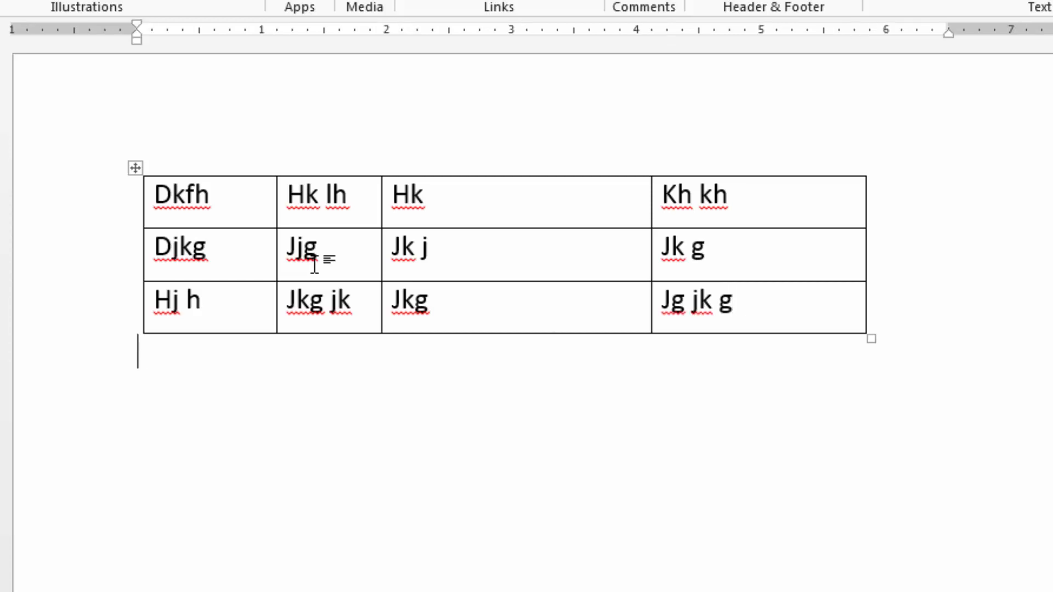
pyautogui.write('jjk fgd kjfg')
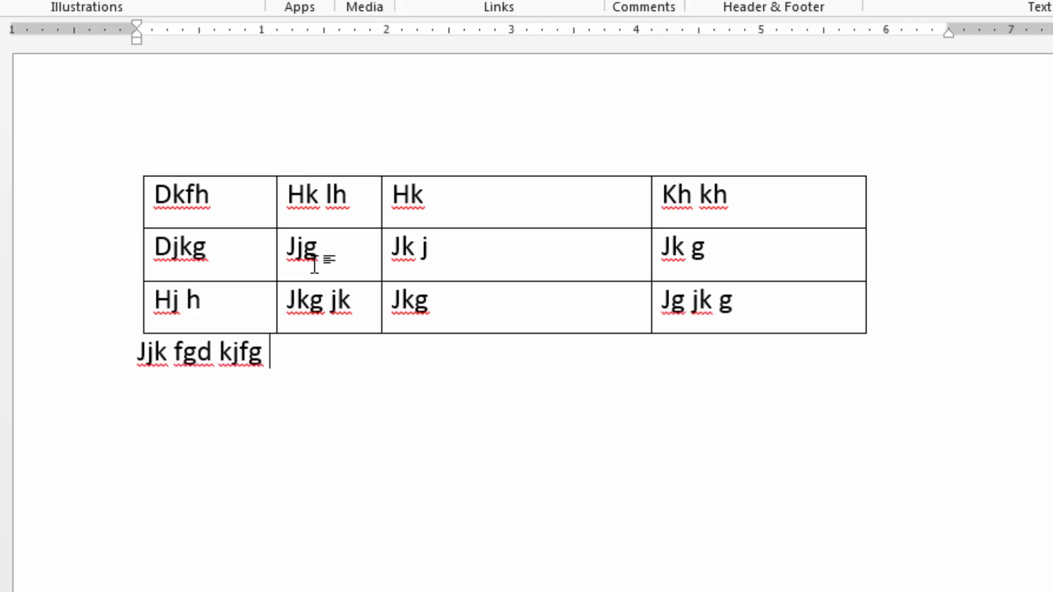
pyautogui.hotkey('ctrl', 'a')
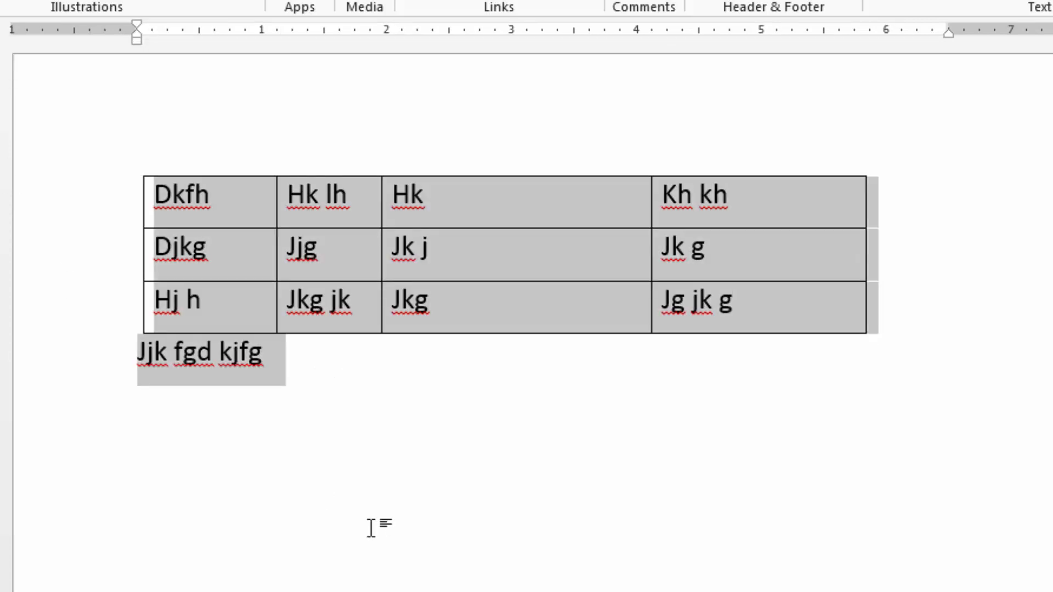
pyautogui.press('Delete')
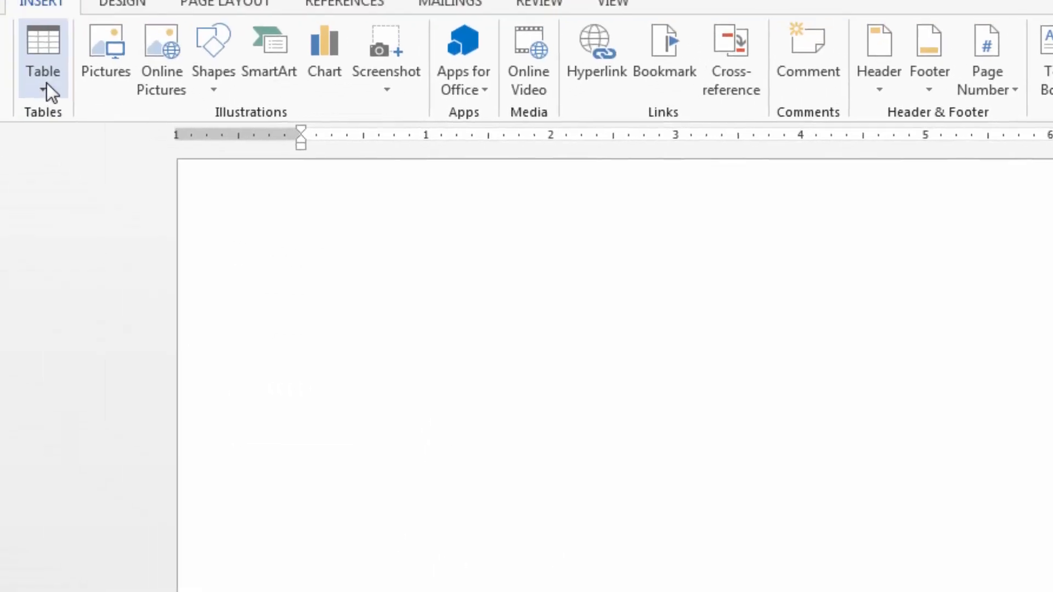
# Insert a 5x7 table from the table size grid and undo the insertion.
pyautogui.click(47, 85)
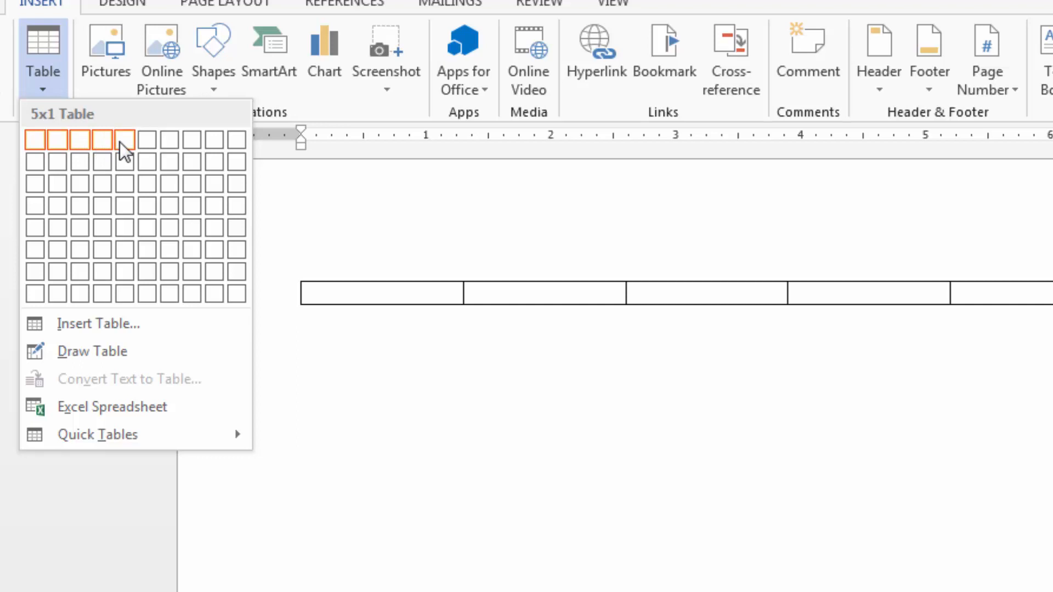
pyautogui.click(128, 270)
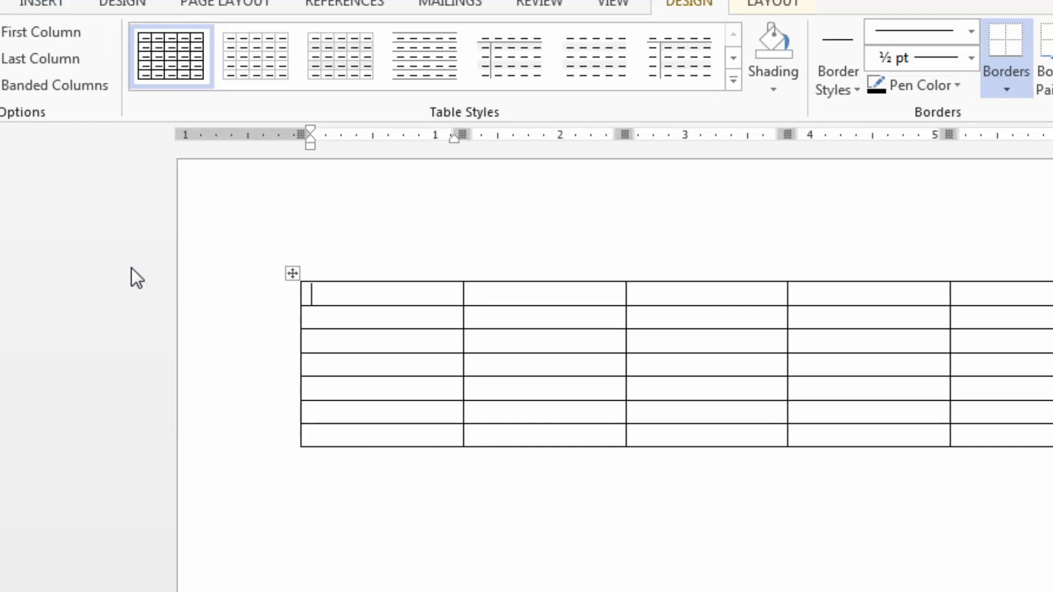
pyautogui.hotkey('ctrl', 'z')
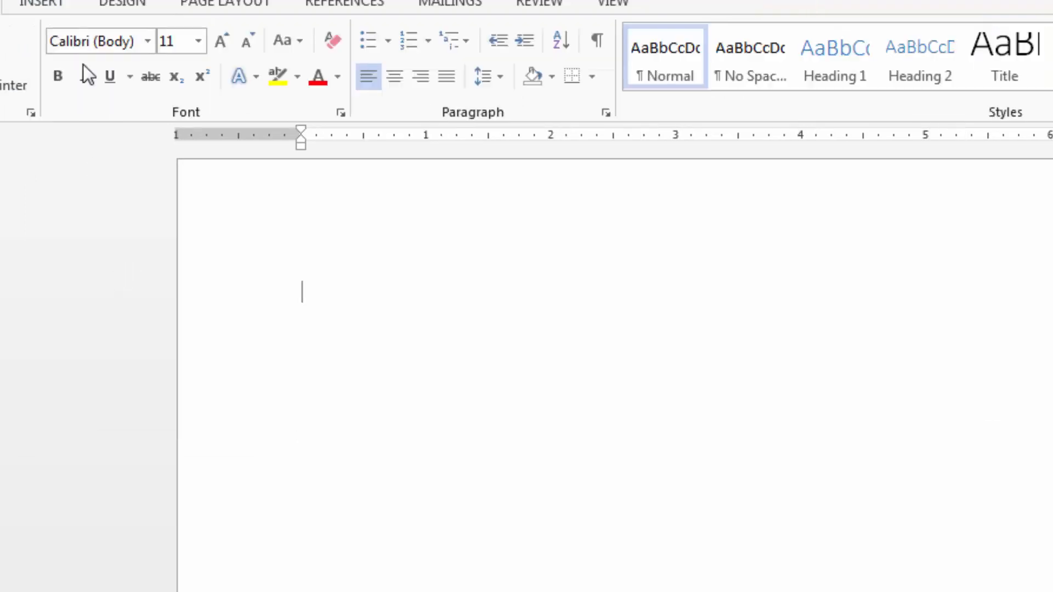
# Draw a single-cell table frame about 6.46" wide and 0.28" high across the page with Draw Table.
pyautogui.click(47, 8)
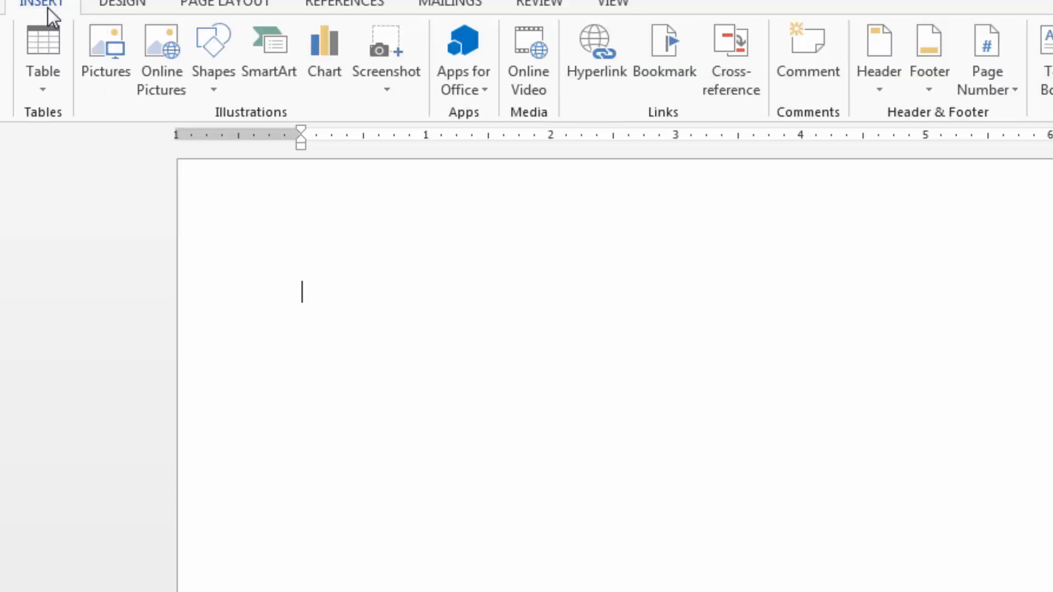
pyautogui.click(58, 84)
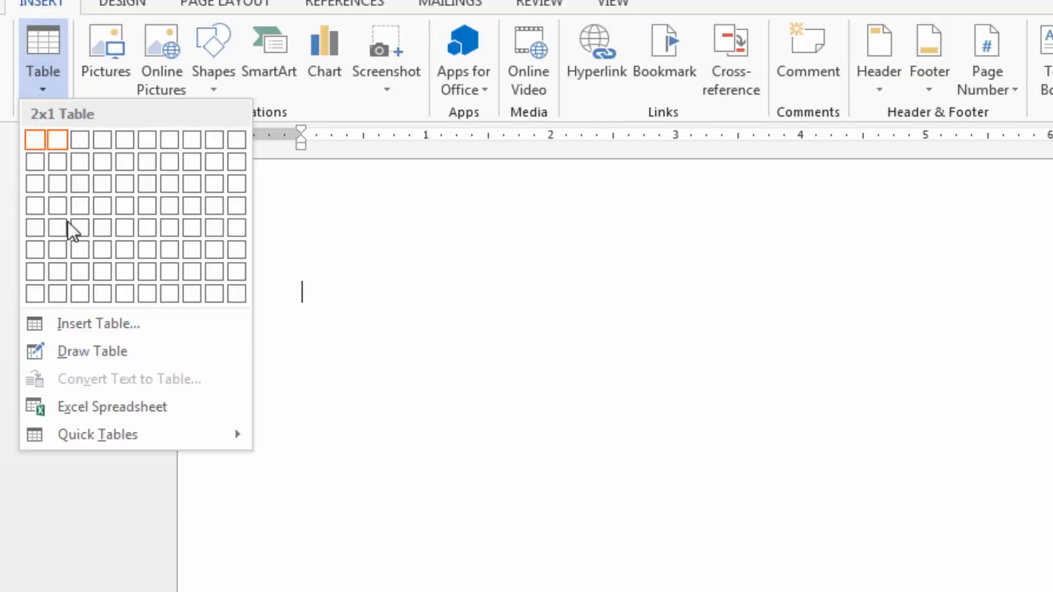
pyautogui.click(78, 353)
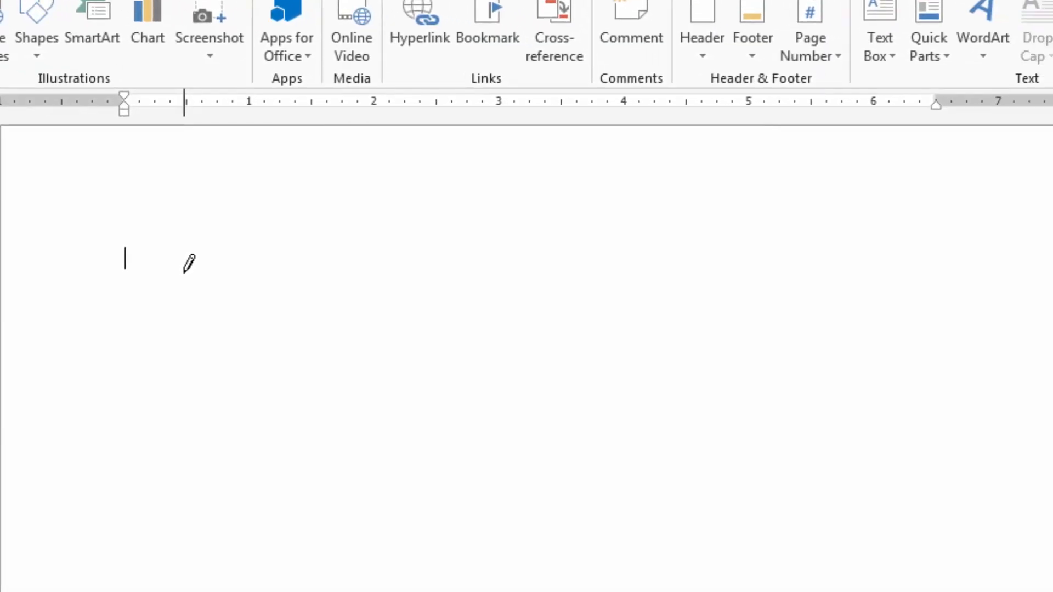
pyautogui.moveTo(159, 268)
pyautogui.mouseDown()
pyautogui.moveTo(666, 273)
pyautogui.moveTo(865, 249)
pyautogui.moveTo(891, 273)
pyautogui.moveTo(932, 279)
pyautogui.mouseUp()
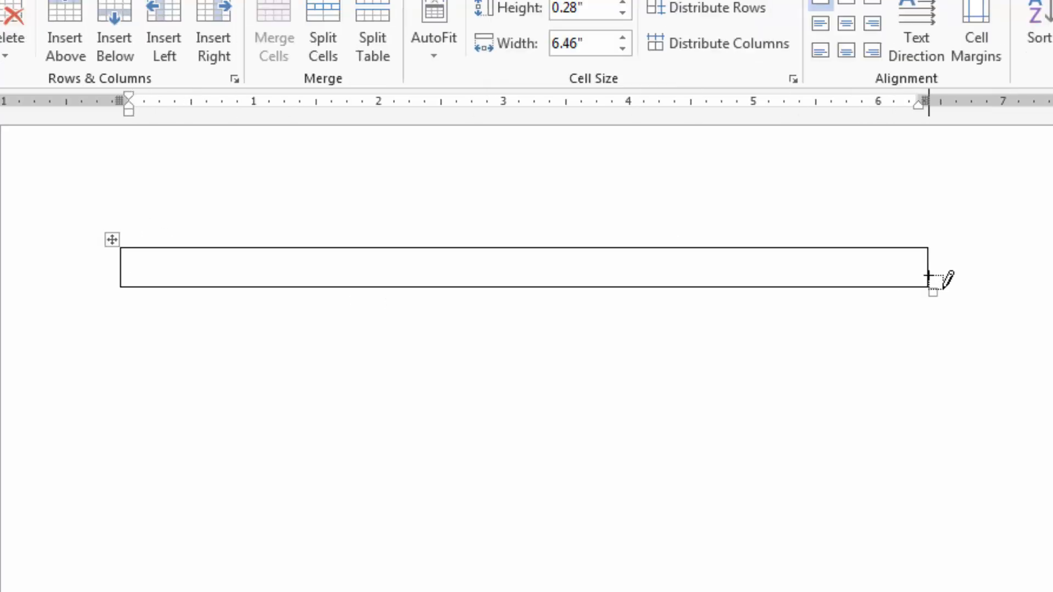
# Draw two more rows below the first one and fill in their missing side and bottom borders.
pyautogui.moveTo(121, 288)
pyautogui.mouseDown()
pyautogui.moveTo(399, 314)
pyautogui.moveTo(924, 301)
pyautogui.mouseUp()
pyautogui.moveTo(123, 328)
pyautogui.mouseDown()
pyautogui.moveTo(762, 350)
pyautogui.moveTo(925, 366)
pyautogui.moveTo(932, 379)
pyautogui.moveTo(921, 389)
pyautogui.mouseUp()
pyautogui.click(143, 326)
pyautogui.click(119, 303)
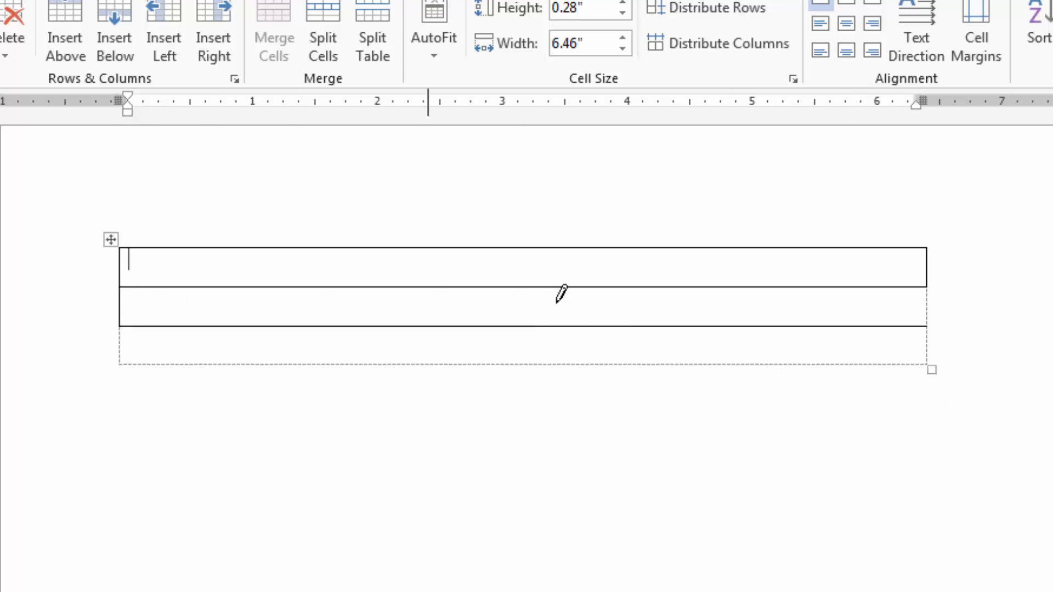
pyautogui.click(927, 305)
pyautogui.click(926, 344)
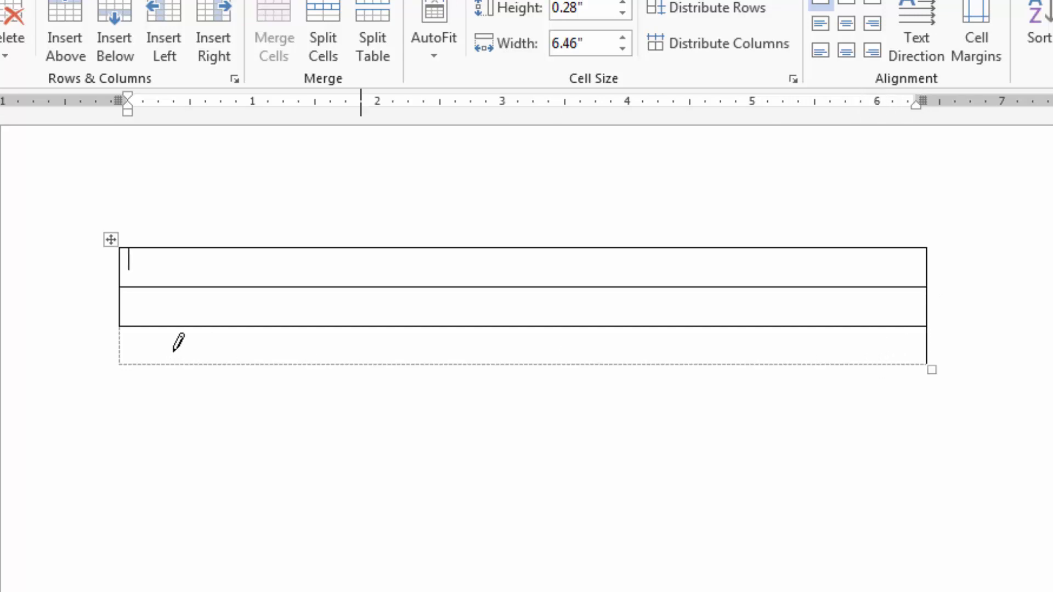
pyautogui.click(119, 341)
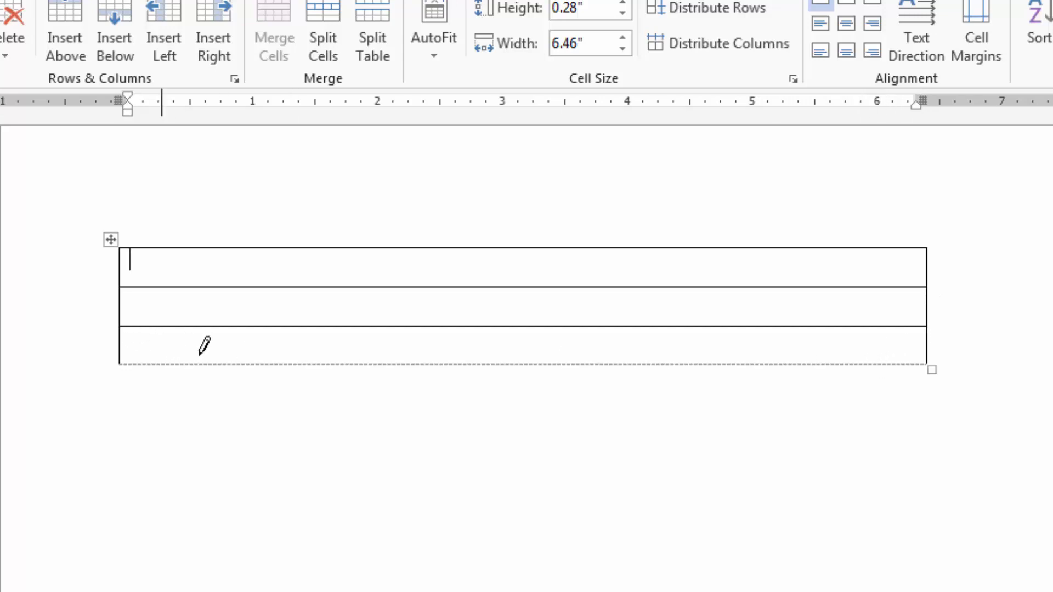
pyautogui.click(229, 363)
# Draw three vertical lines through all rows to divide the table into four columns, and leave drawing mode.
pyautogui.moveTo(211, 246); pyautogui.dragTo(214, 365)
pyautogui.moveTo(473, 247); pyautogui.dragTo(483, 369)
pyautogui.moveTo(640, 248); pyautogui.dragTo(647, 359)
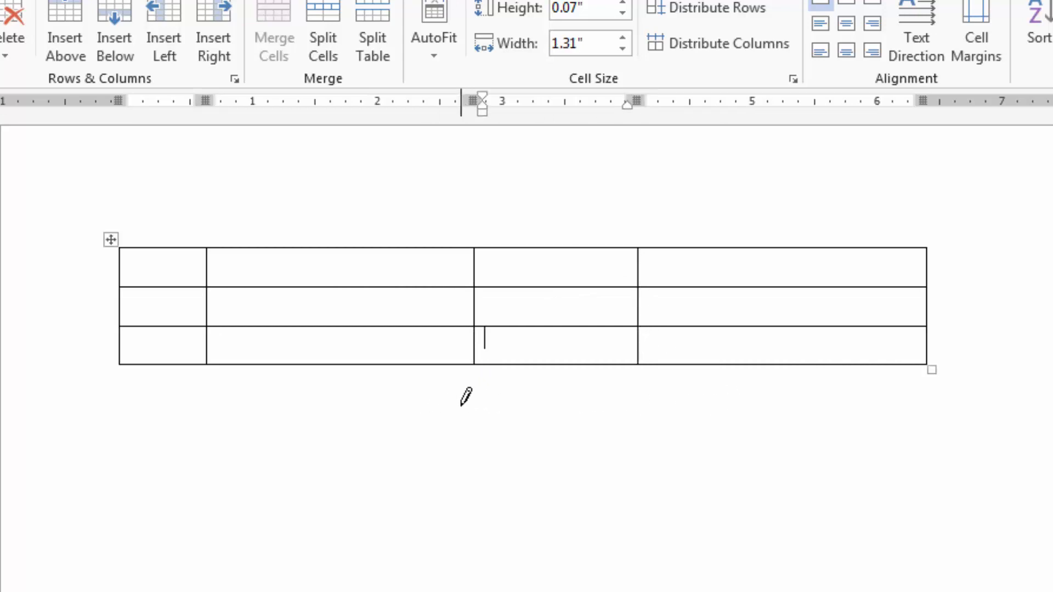
pyautogui.press('Escape')
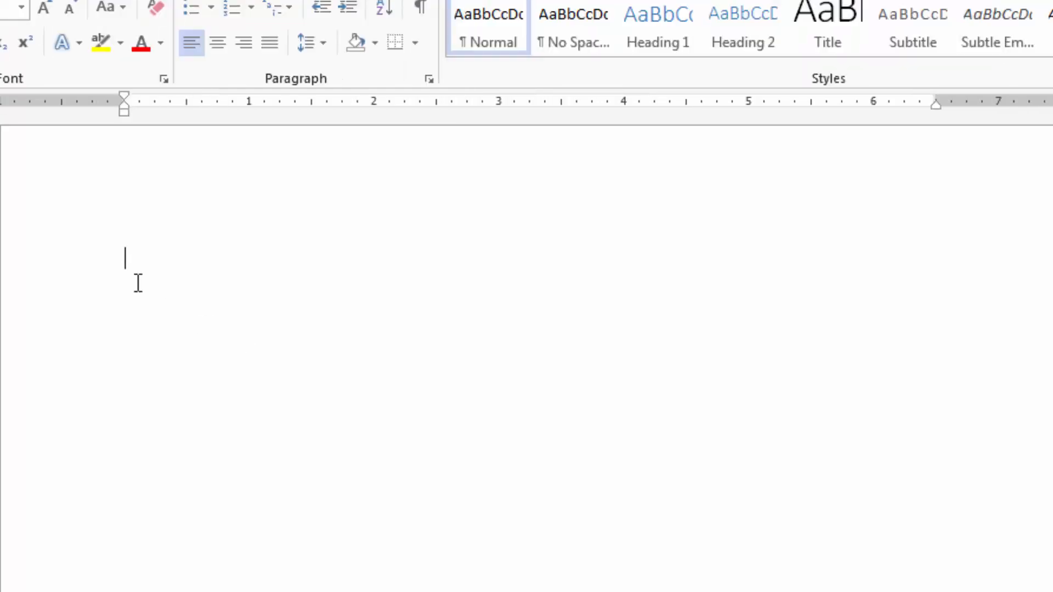
# Insert a table with 5 columns and 6 rows through the Insert Table dialog.
pyautogui.click(88, 7)
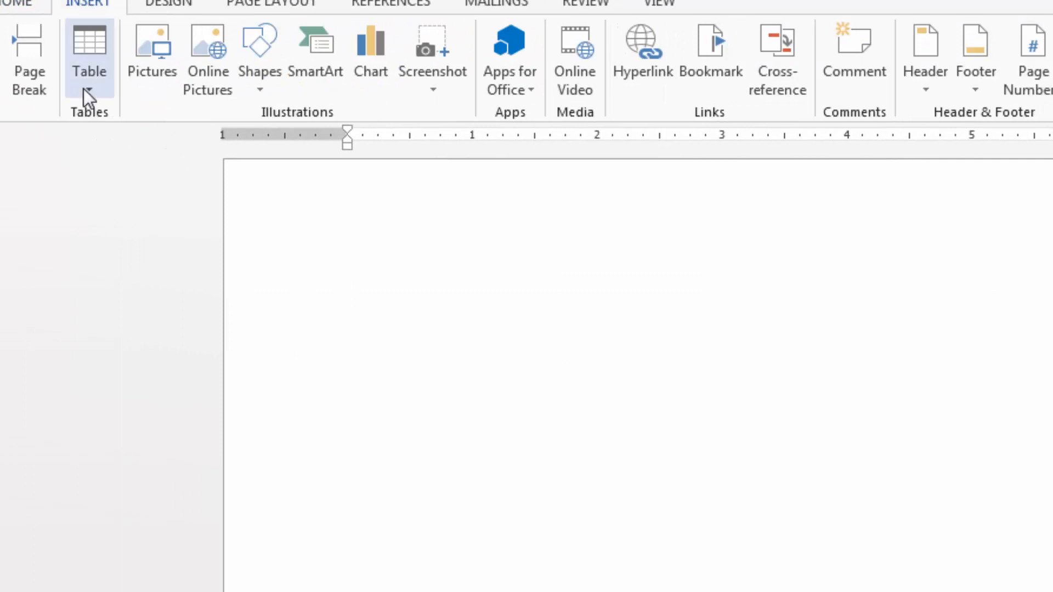
pyautogui.click(84, 88)
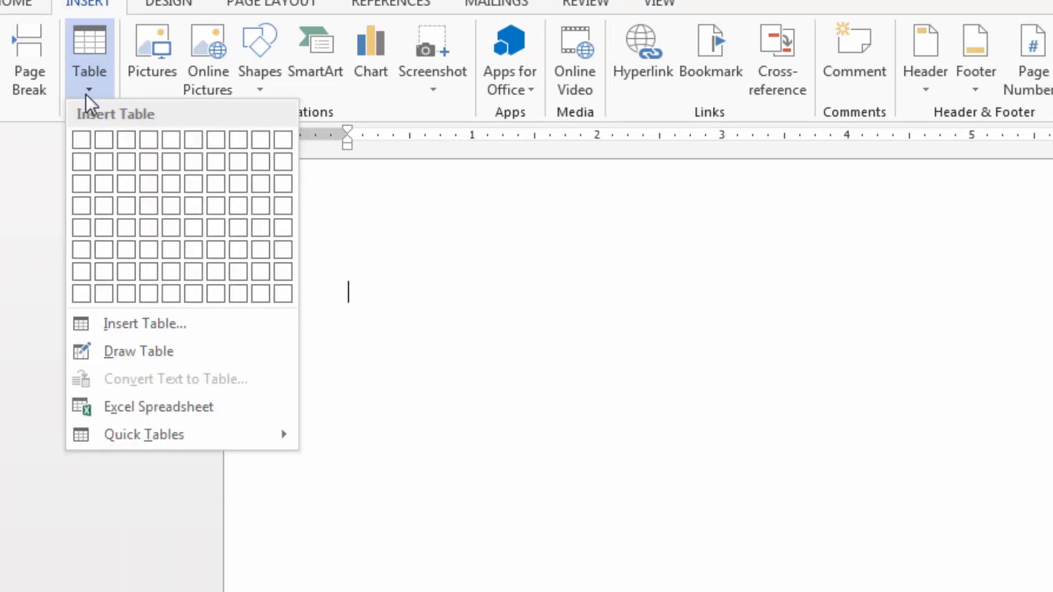
pyautogui.click(165, 328)
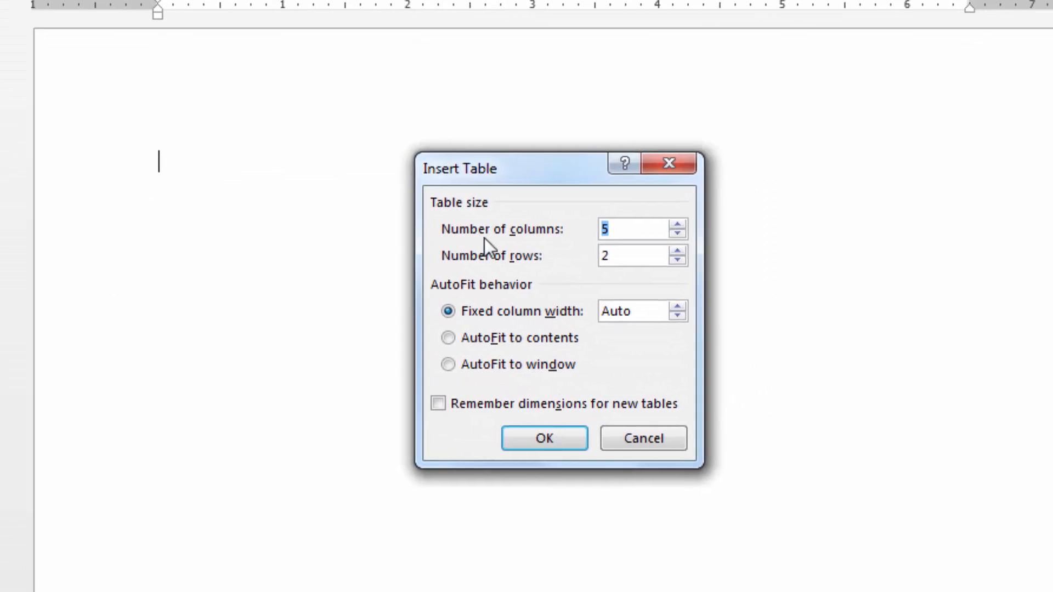
pyautogui.click(633, 229)
pyautogui.click(632, 256)
pyautogui.press('BackSpace')
pyautogui.write('6')
pyautogui.click(562, 446)
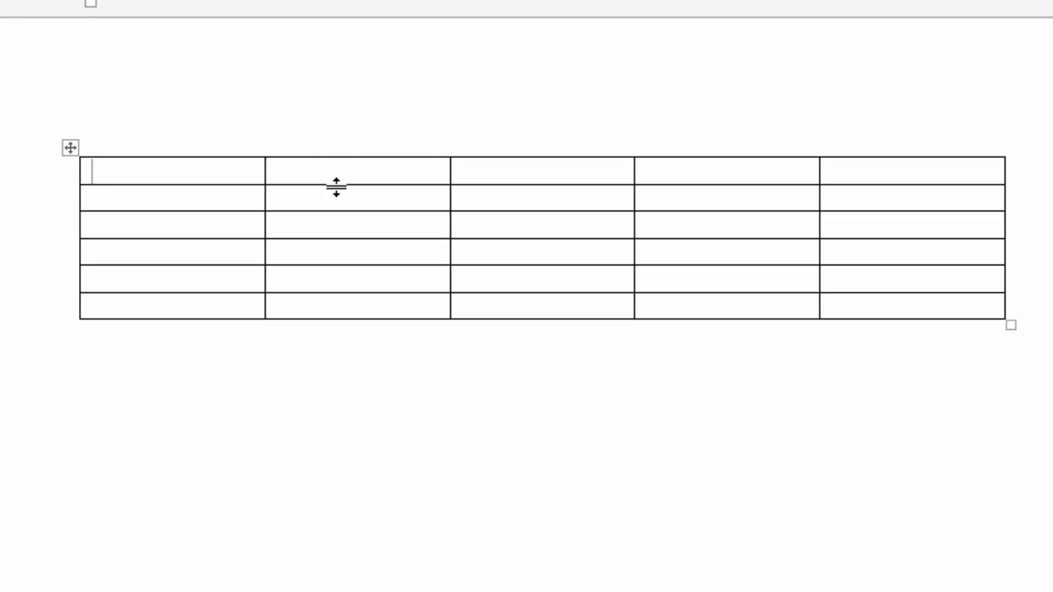
# Make the first row about twice as tall and narrow the first column to a little over half its width.
pyautogui.moveTo(336, 187); pyautogui.dragTo(332, 210)
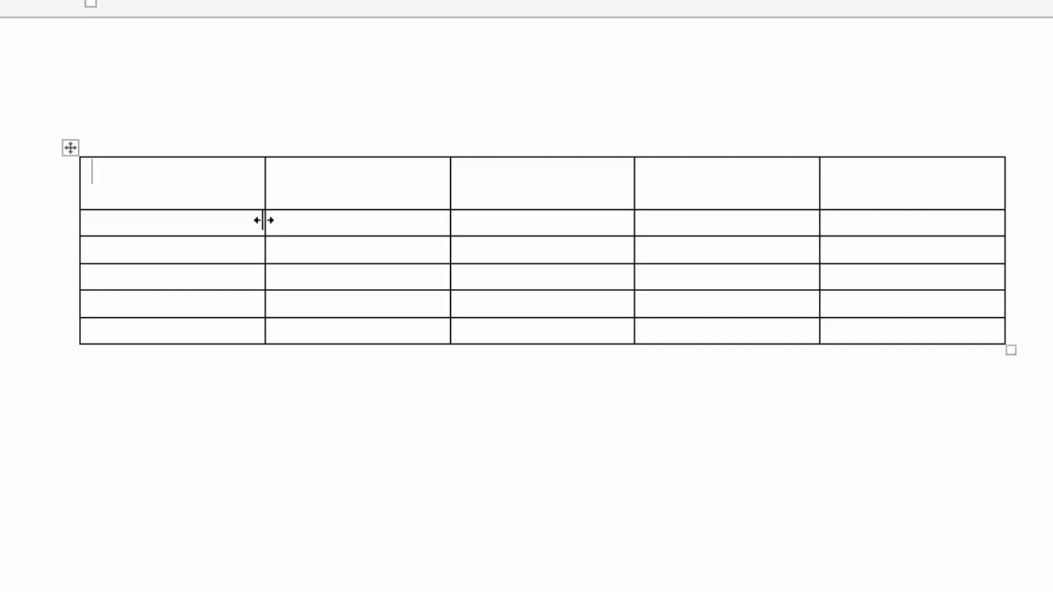
pyautogui.moveTo(263, 220); pyautogui.dragTo(185, 233)
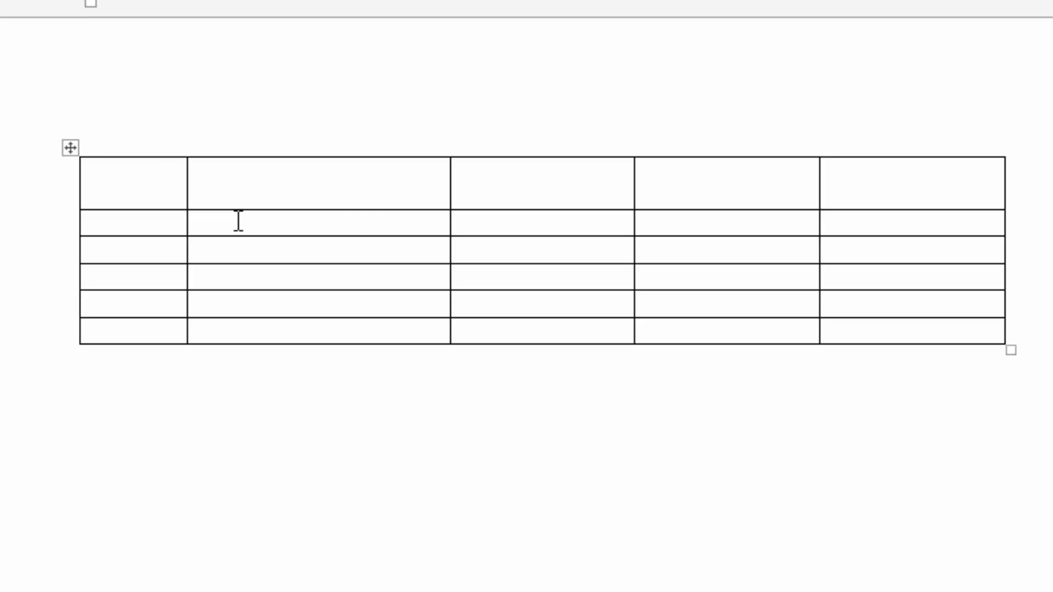
# Select the first-row cell in the second column of the table.
pyautogui.click(238, 222)
pyautogui.click(192, 190)
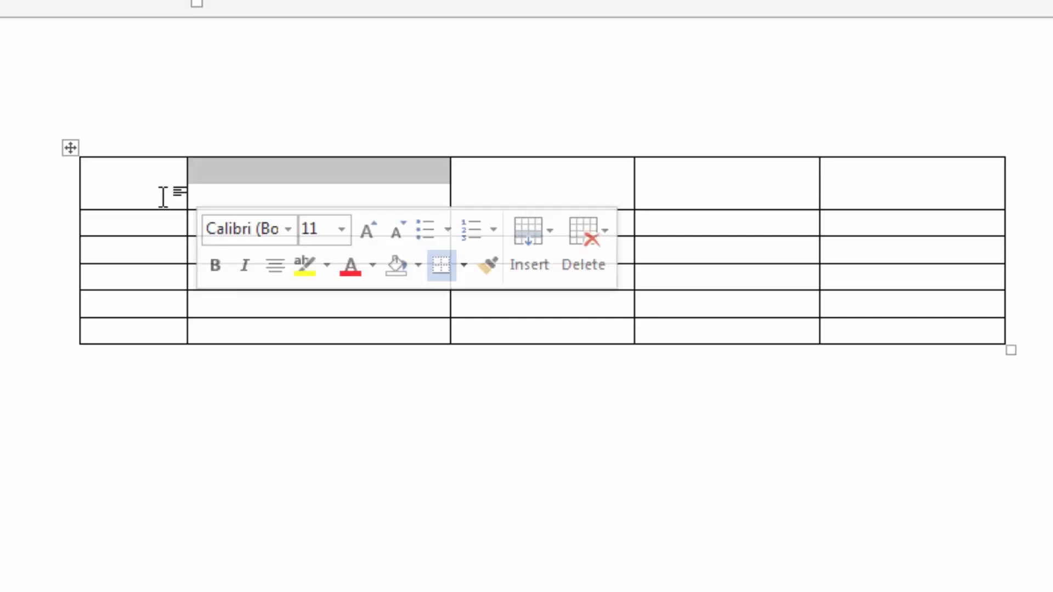
# Select the table's entire second column, third column and third row one after another, and place the cursor in the fifth row's first cell.
pyautogui.click(273, 146)
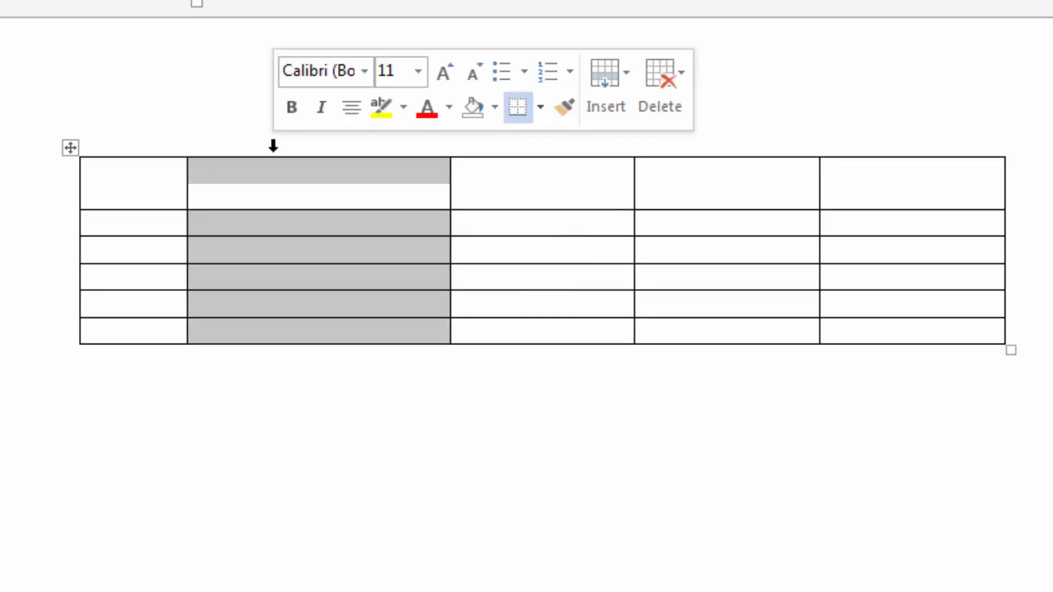
pyautogui.click(520, 141)
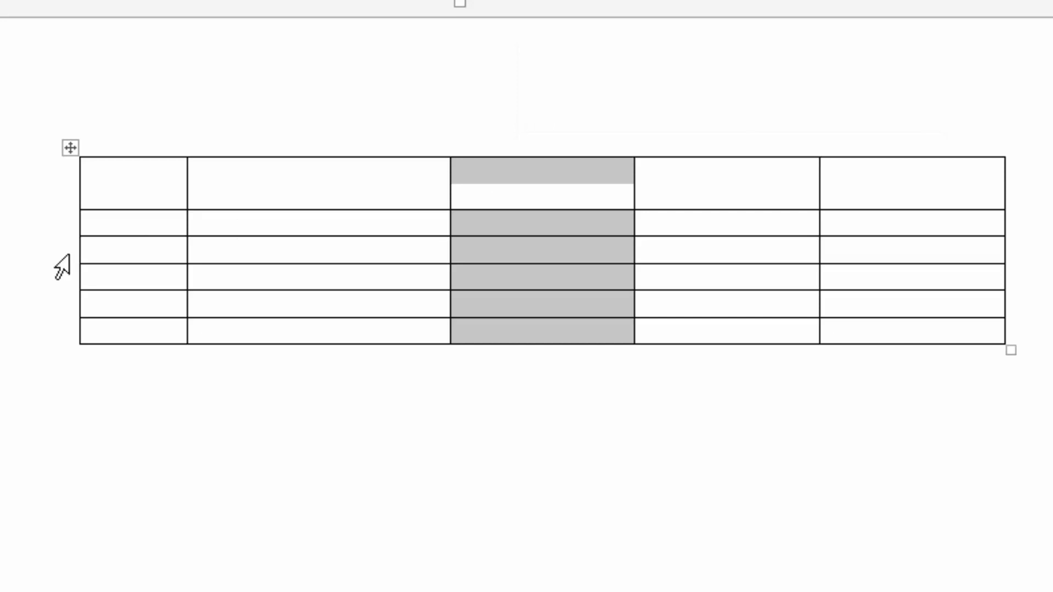
pyautogui.click(69, 255)
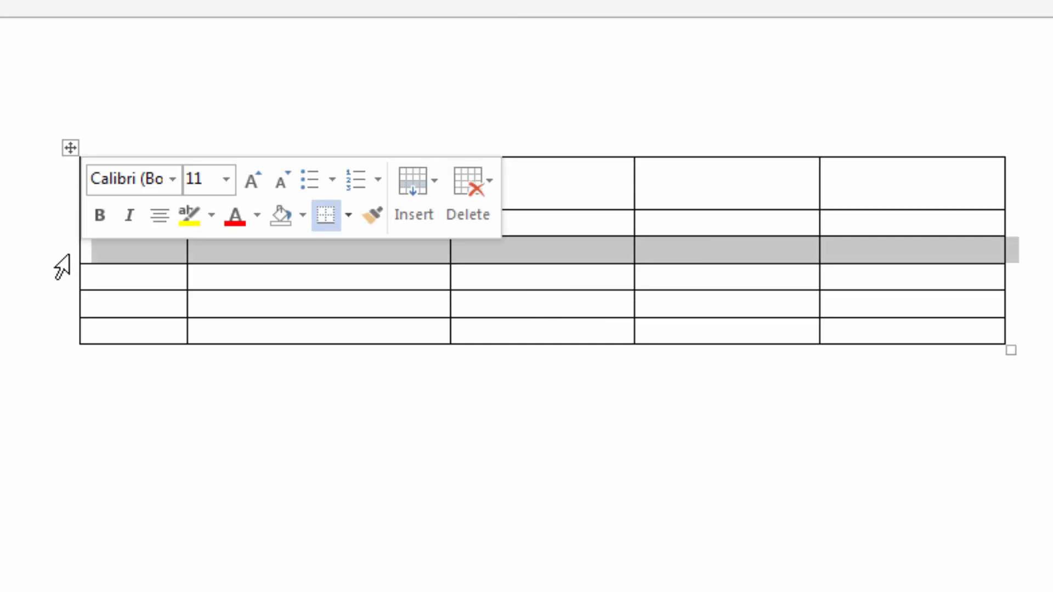
pyautogui.click(65, 293)
pyautogui.click(138, 301)
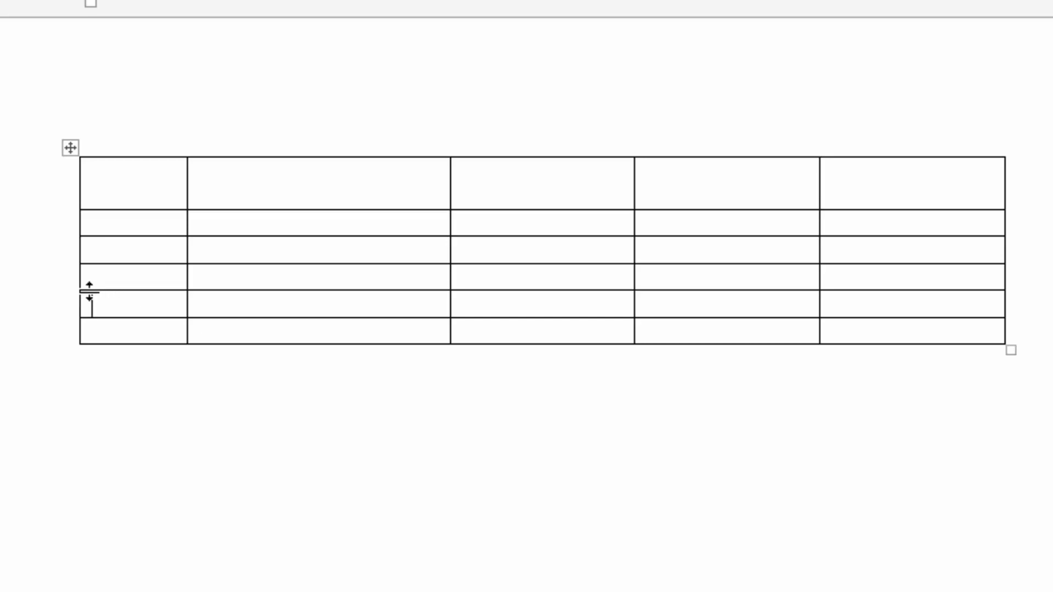
# Insert a new row between the table's fourth and fifth rows, and place the cursor in the last row's first cell.
pyautogui.moveTo(75, 291)
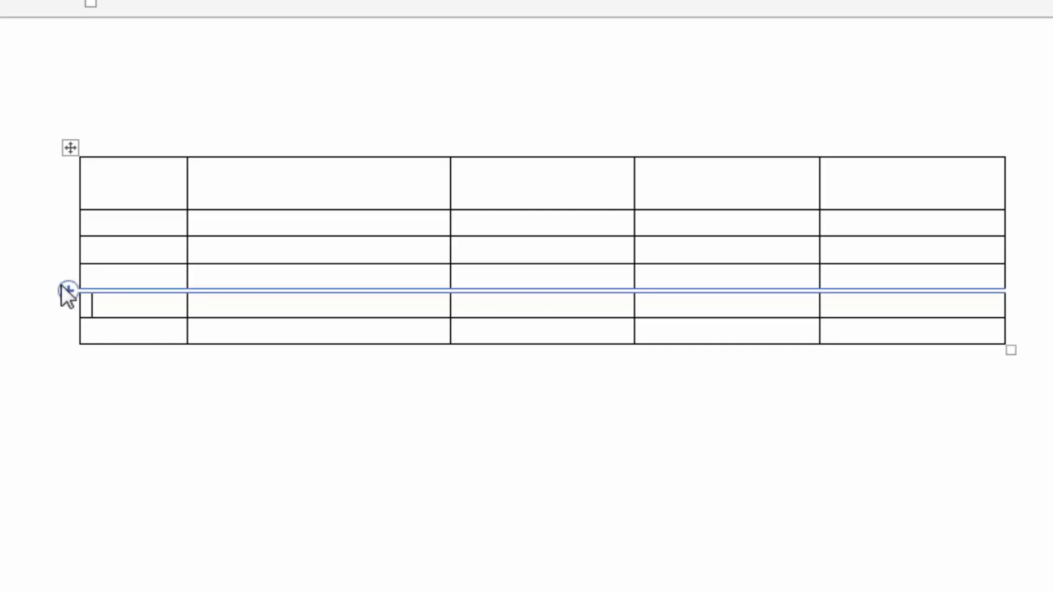
pyautogui.click(62, 286)
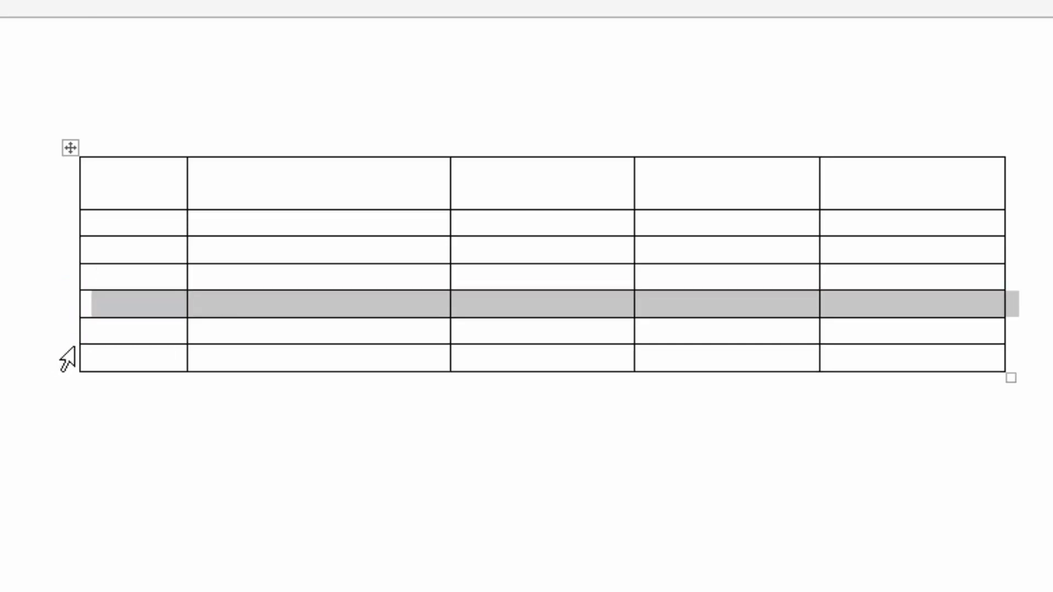
pyautogui.click(105, 354)
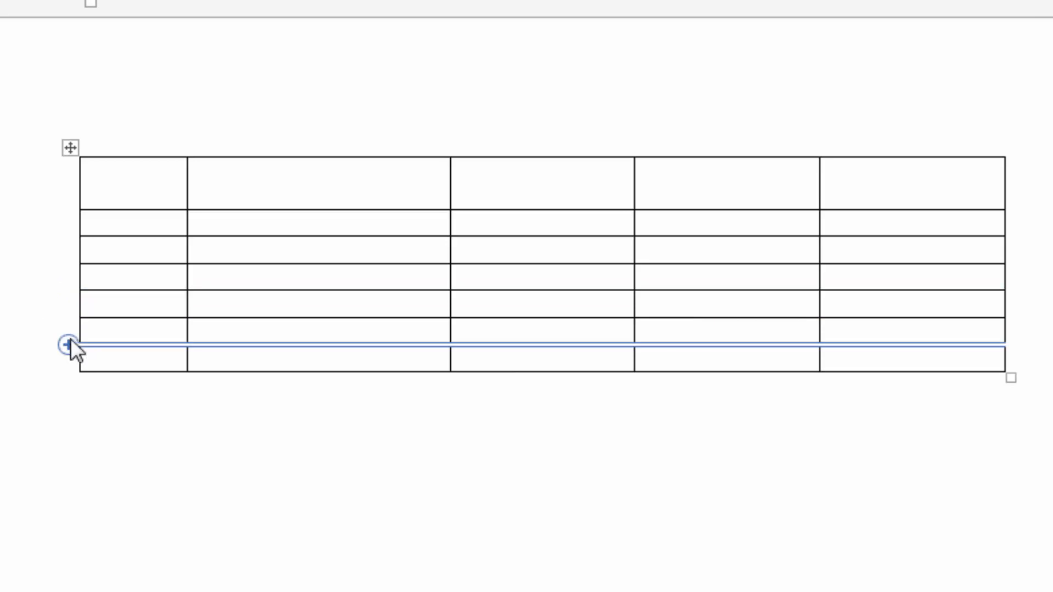
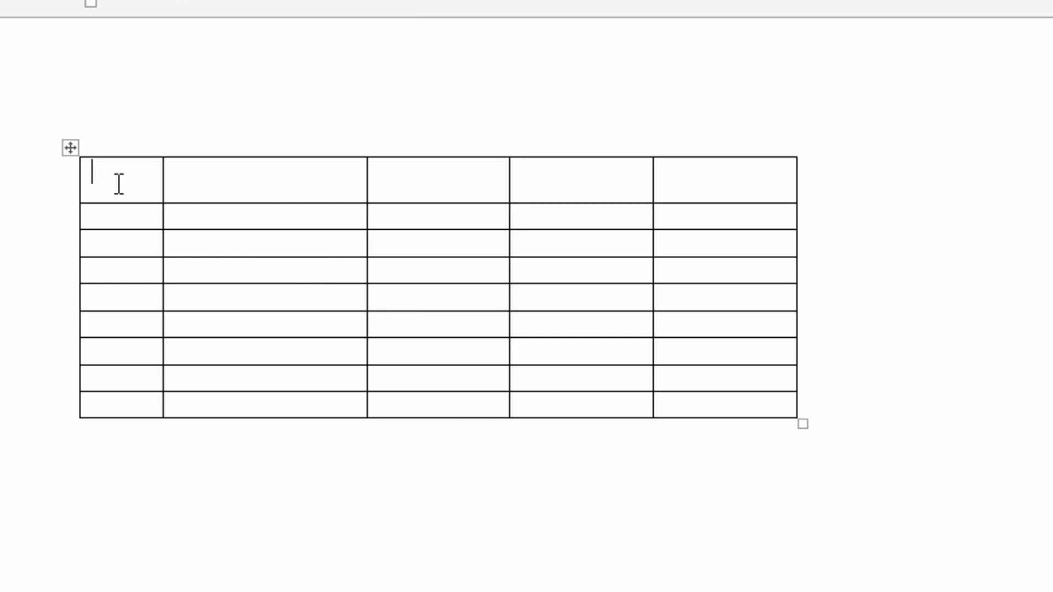
# Number the cells of the table's first column from 1 to 9, one number per row.
pyautogui.write('1')
pyautogui.press('Down')
pyautogui.write('2')
pyautogui.press('Down')
pyautogui.write('3')
pyautogui.press('Down')
pyautogui.write('4')
pyautogui.press('Down')
pyautogui.write('5')
pyautogui.press('Down')
pyautogui.write('6')
pyautogui.press('Down')
pyautogui.write('7')
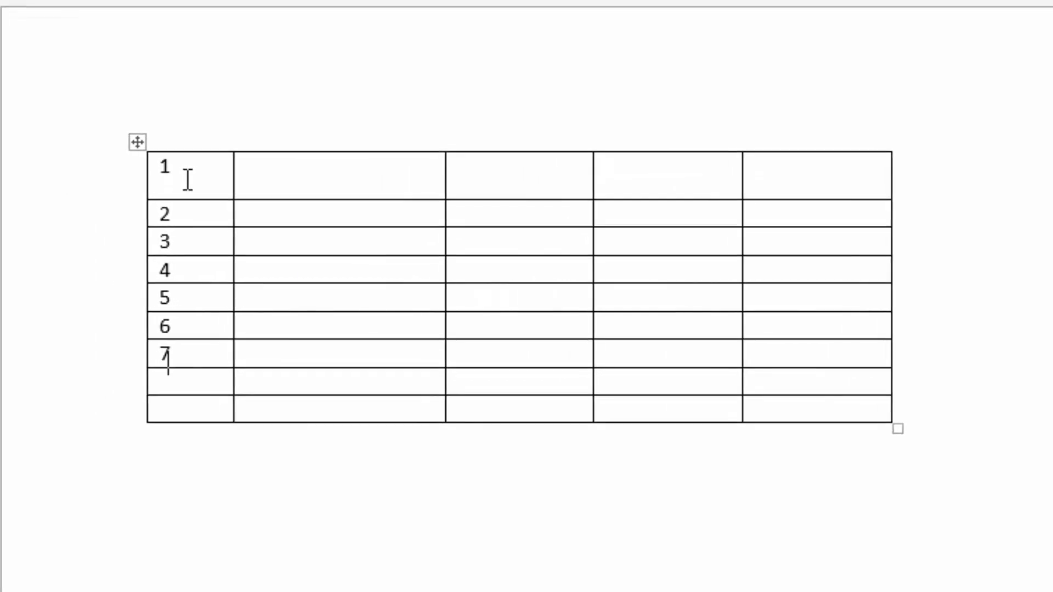
pyautogui.press('Down')
pyautogui.write('8')
pyautogui.press('Down')
pyautogui.write('9')
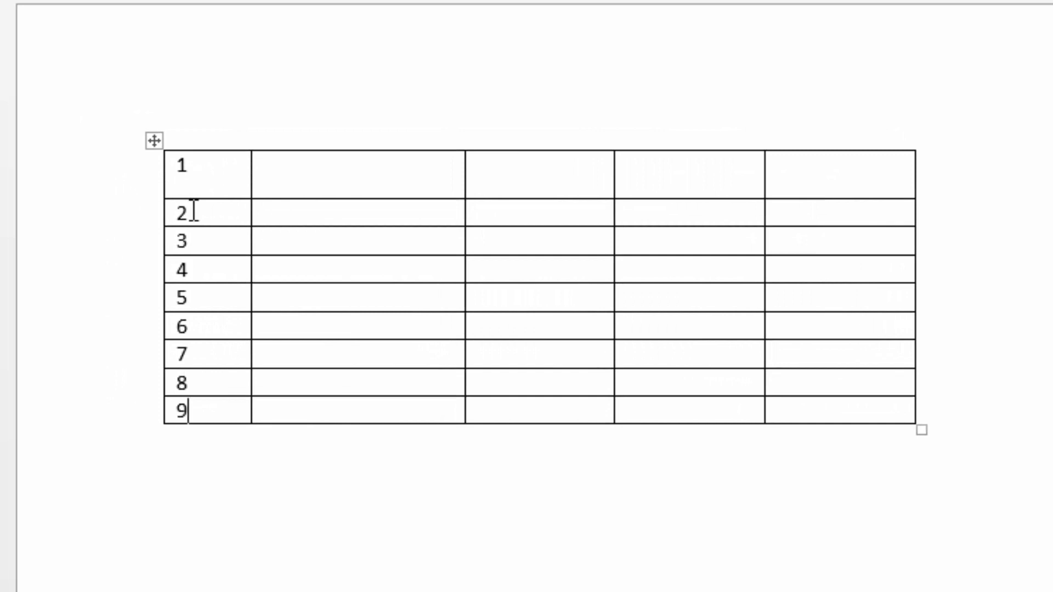
# Select rows 5 to 9 and split them off into a separate table below row 4.
pyautogui.click(237, 278)
pyautogui.click(203, 298)
pyautogui.moveTo(187, 298); pyautogui.dragTo(891, 423)
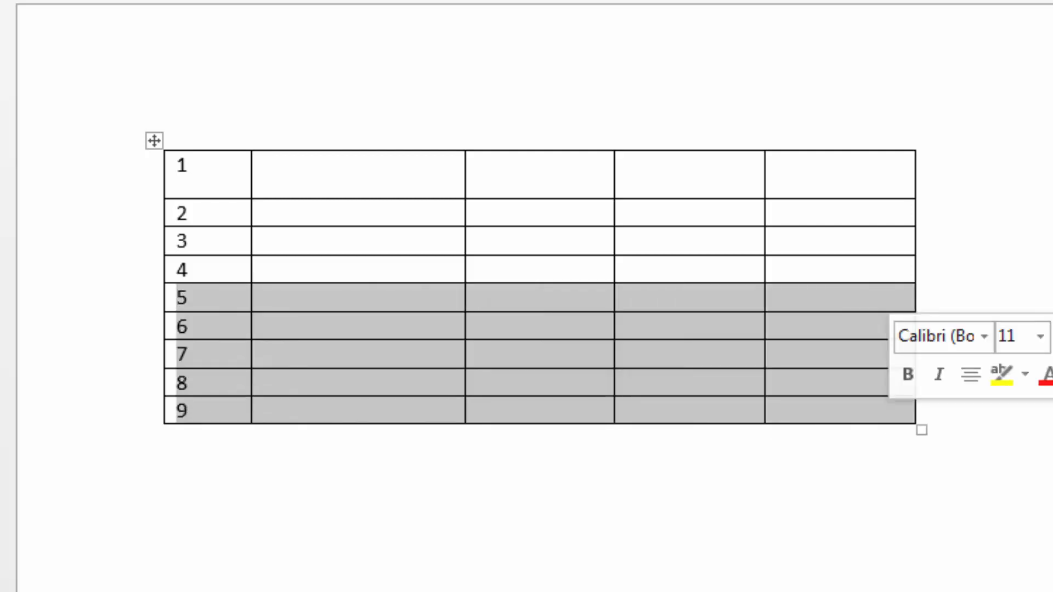
pyautogui.hotkey('shift', 'alt', 'Down')
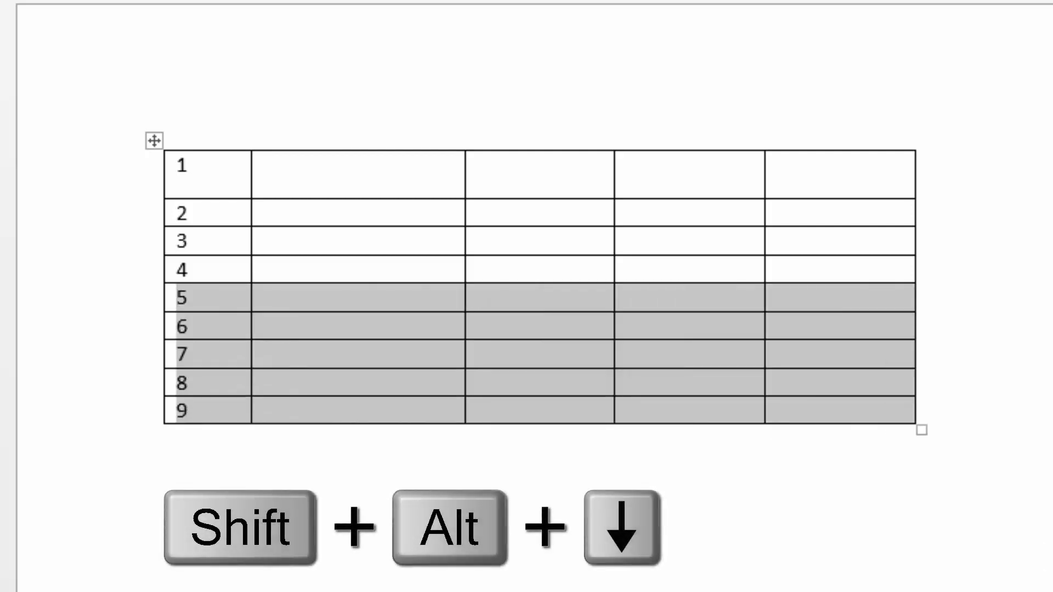
pyautogui.hotkey('shift', 'alt', 'Down')
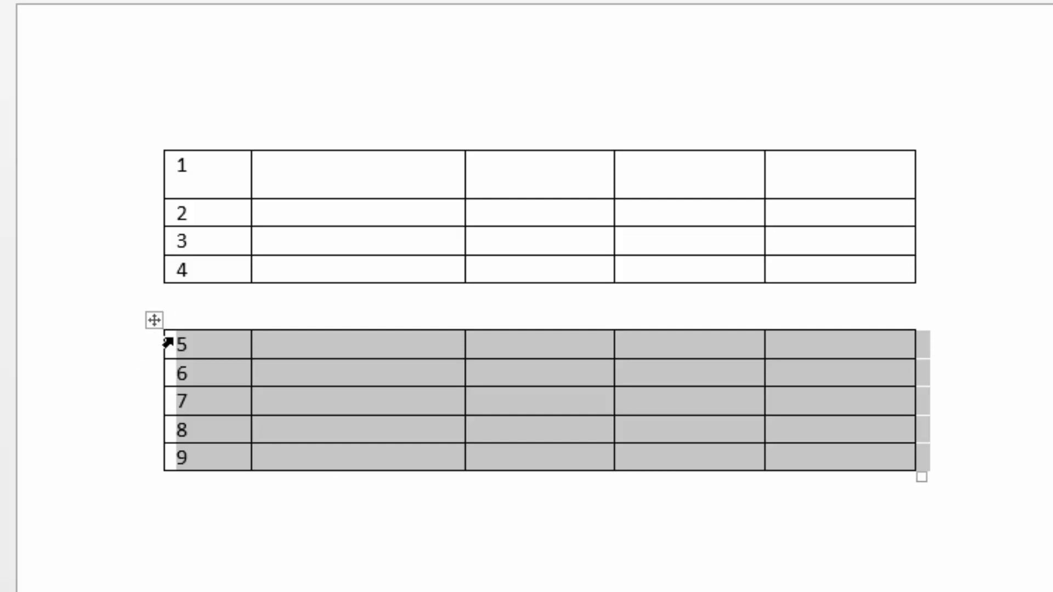
# Select the whole lower table and move it back up to rejoin the upper table.
pyautogui.click(156, 320)
pyautogui.hotkey('shift', 'alt', 'Up')
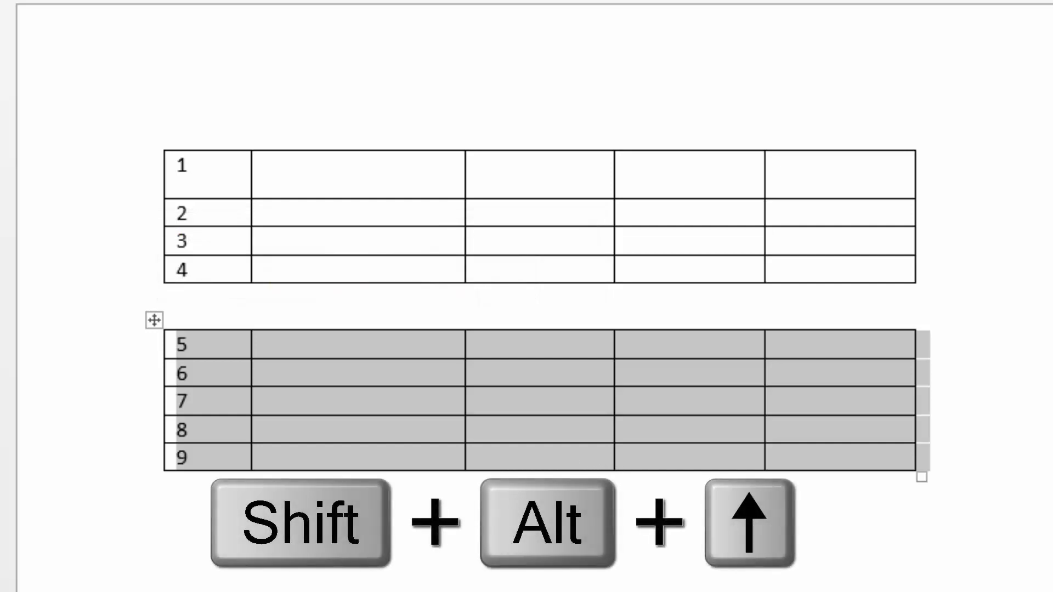
pyautogui.hotkey('shift', 'alt', 'Up')
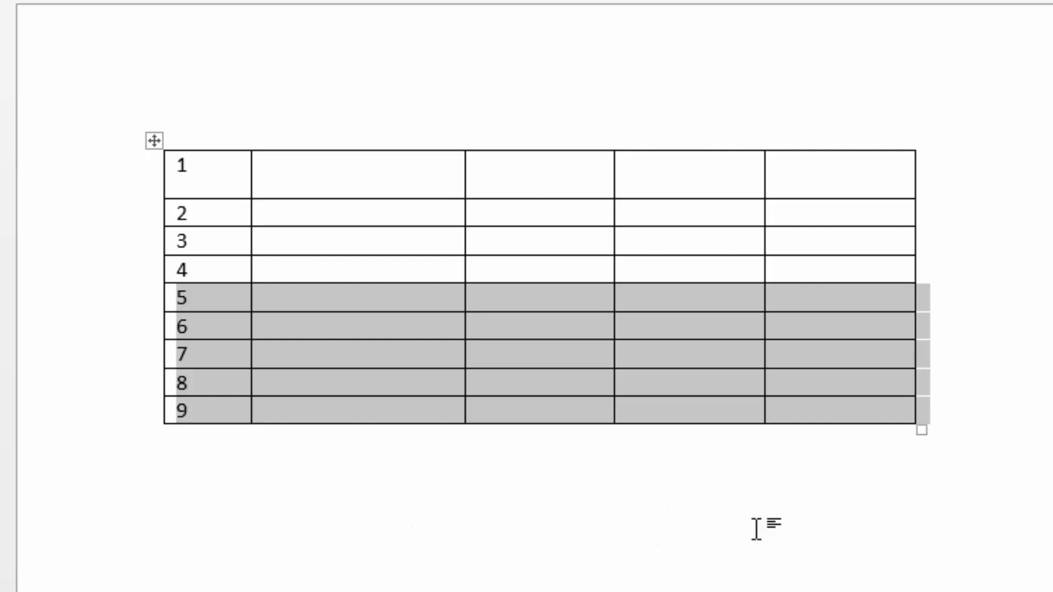
# Split rows 5 to 9 off again, move only row 5 up to the upper table, and undo both changes.
pyautogui.hotkey('shift', 'alt', 'Down')
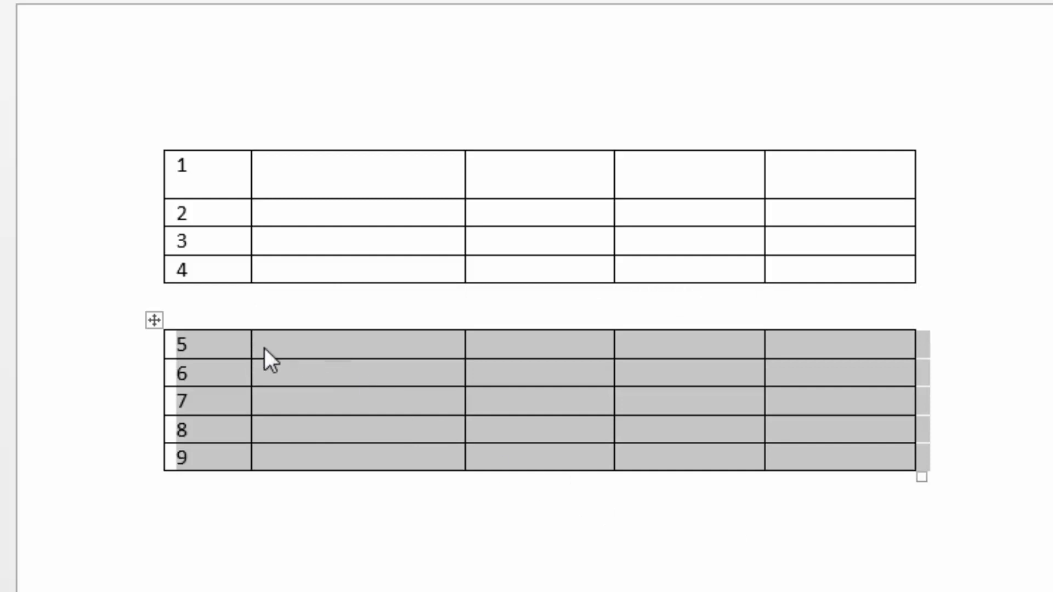
pyautogui.click(213, 344)
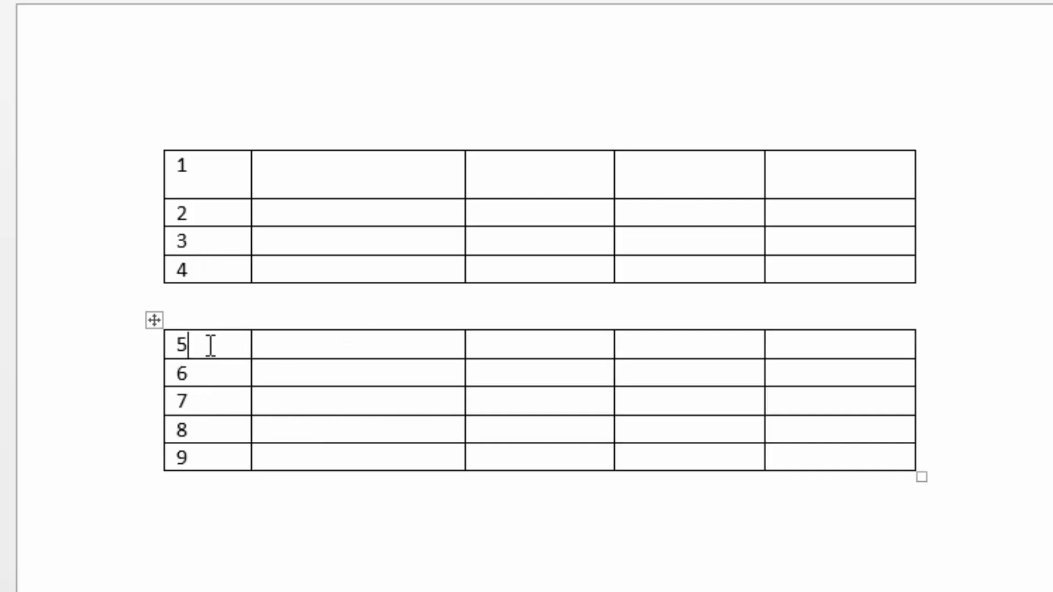
pyautogui.hotkey('alt', 'shift', 'Up')
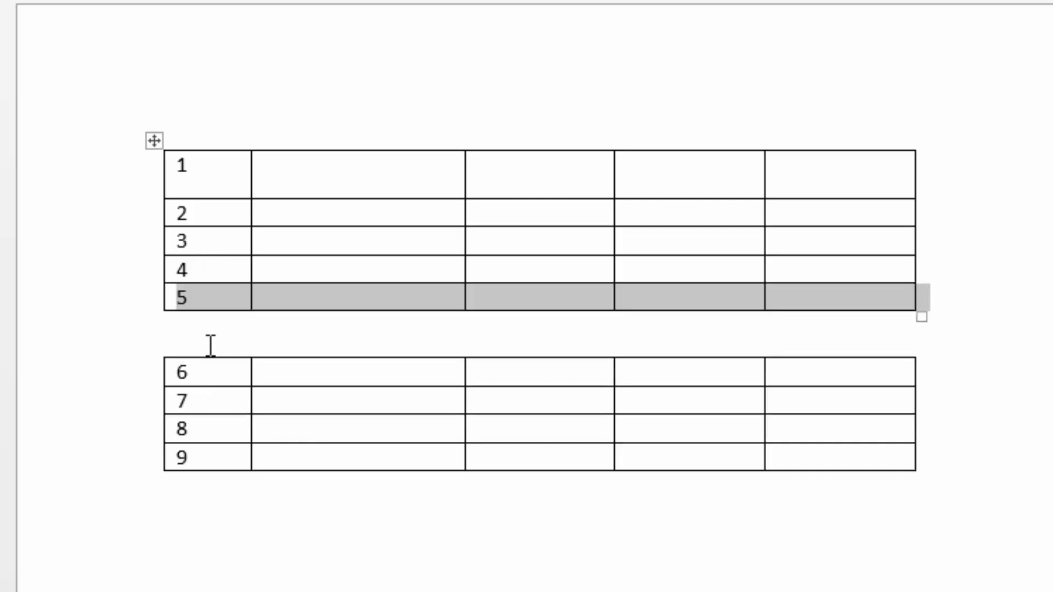
pyautogui.hotkey('ctrl', 'z')
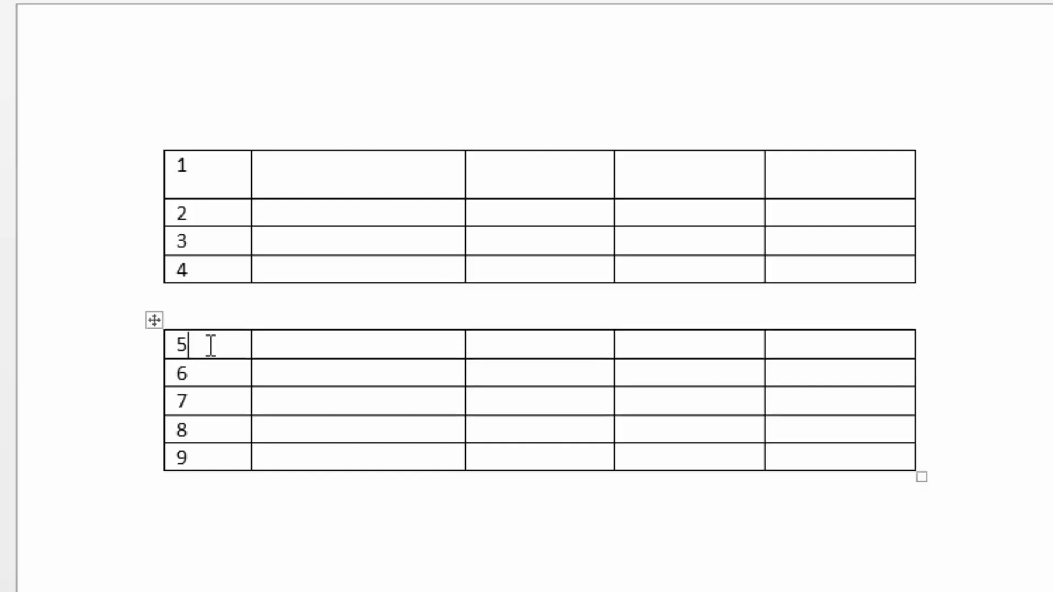
pyautogui.hotkey('ctrl', 'z')
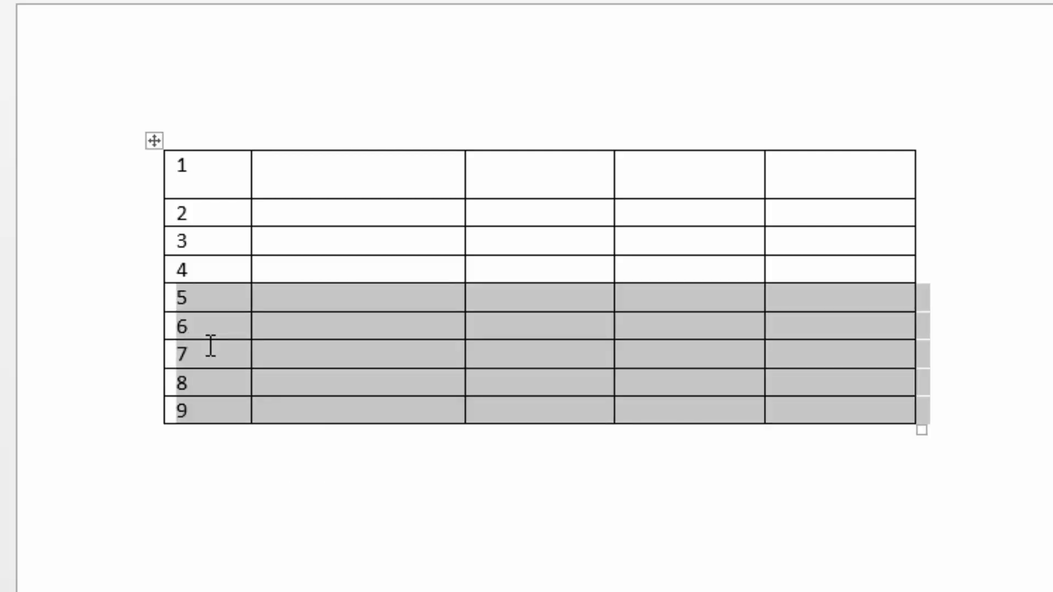
# Move the row numbered 5 up two positions, between rows 2 and 3.
pyautogui.click(228, 273)
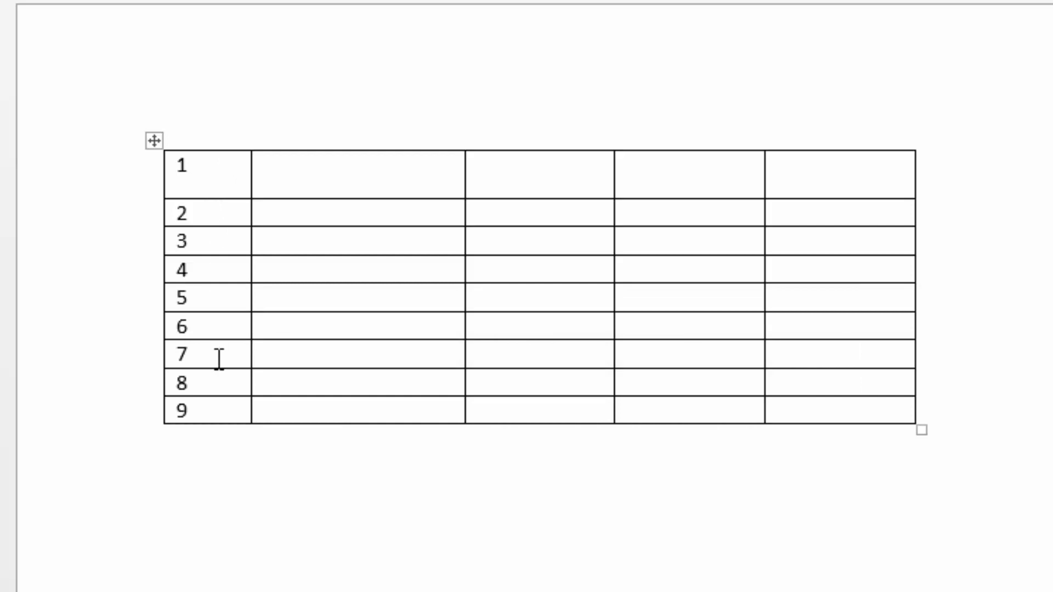
pyautogui.click(217, 299)
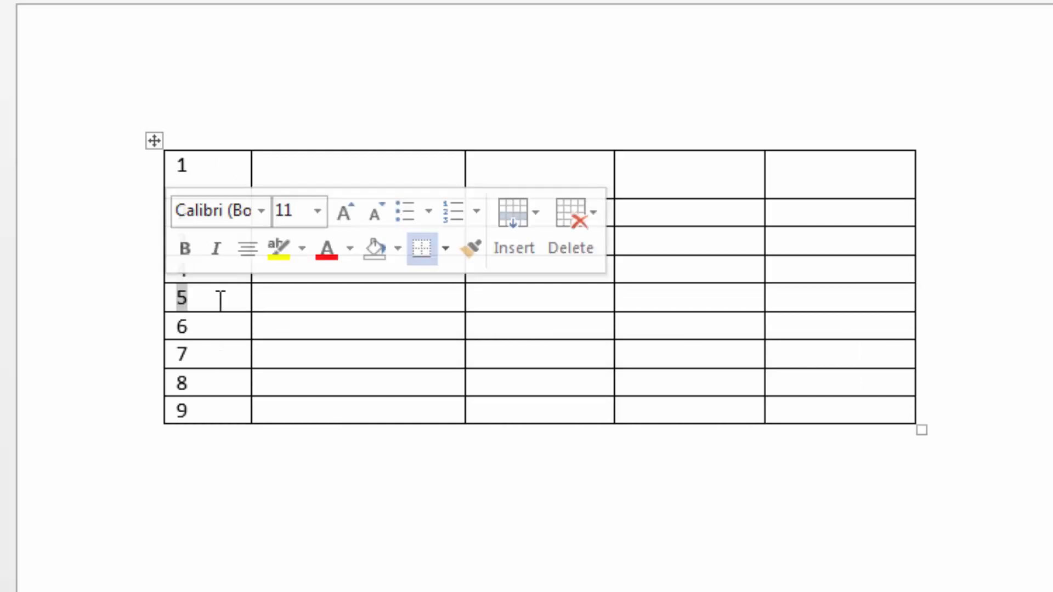
pyautogui.doubleClick(177, 298)
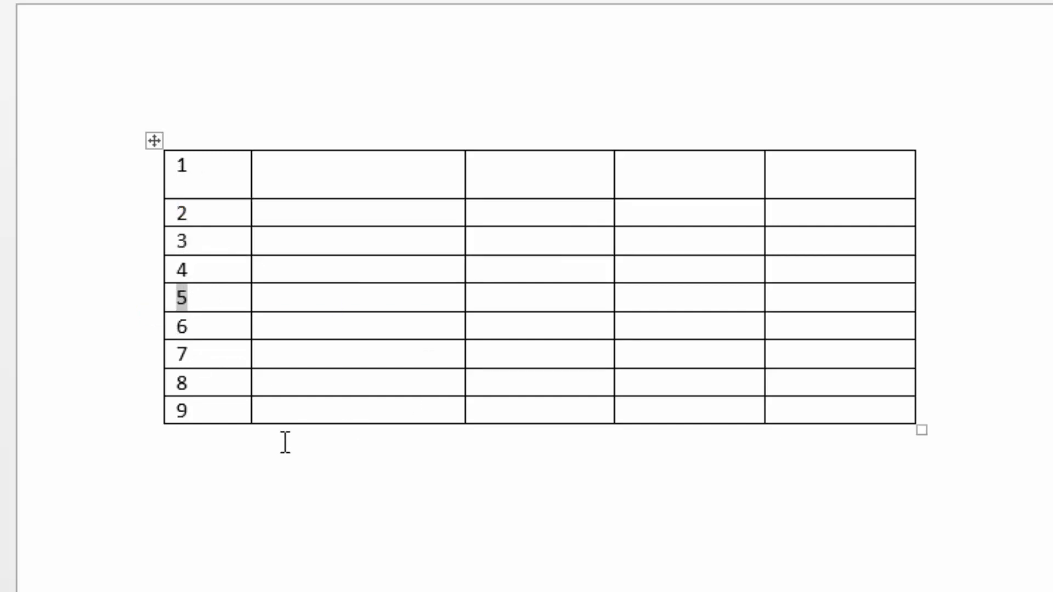
pyautogui.click(207, 295)
pyautogui.hotkey('alt', 'shift', 'Up')
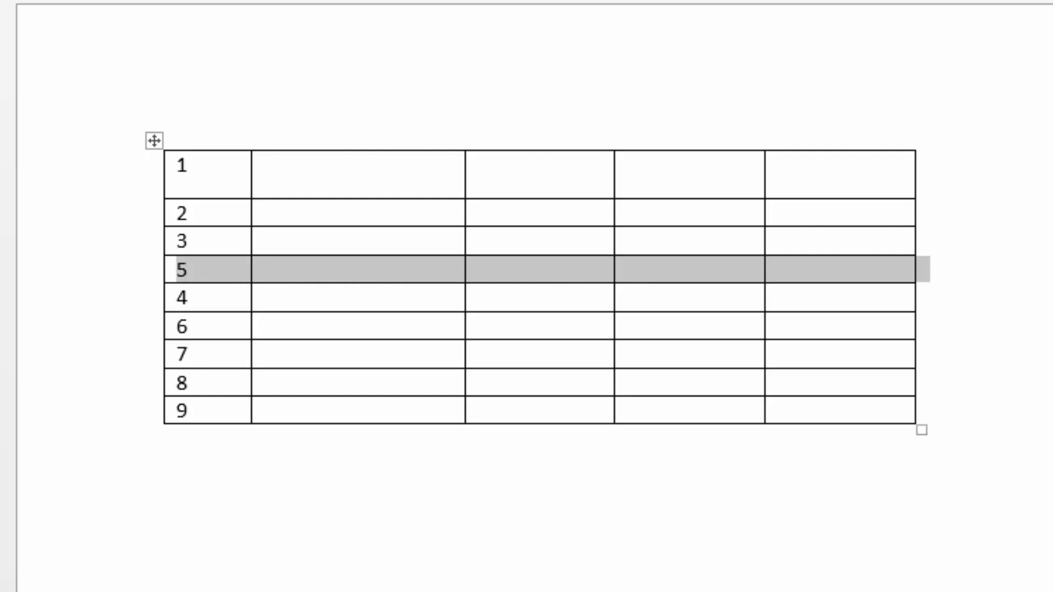
pyautogui.hotkey('alt', 'shift', 'Up')
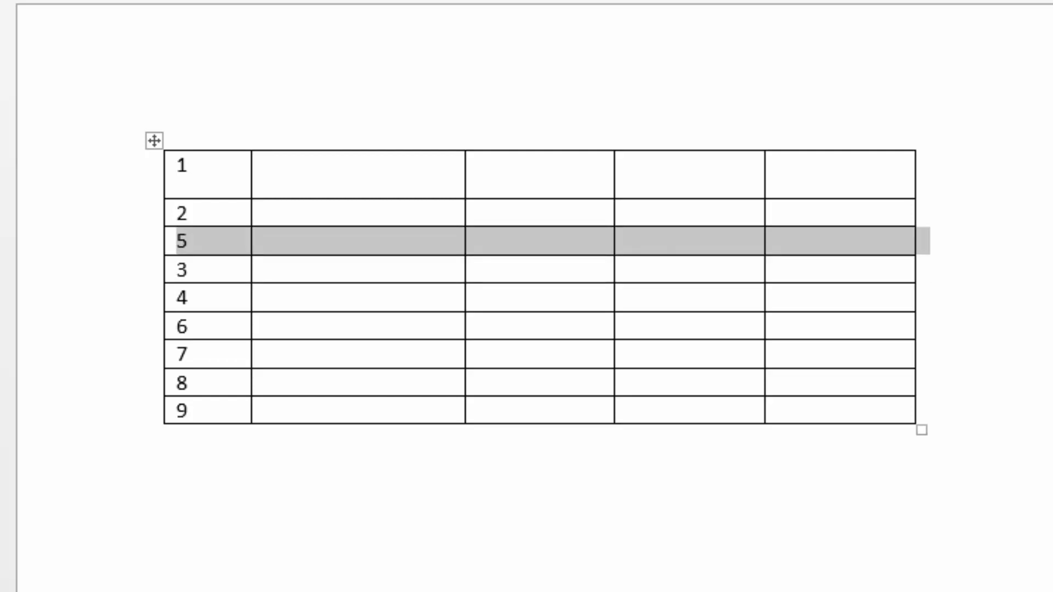
# Move the row numbered 5 down three positions, between rows 6 and 7.
pyautogui.hotkey('alt', 'shift', 'Down')
pyautogui.hotkey('alt', 'shift', 'Down')
pyautogui.hotkey('alt', 'shift', 'Down')
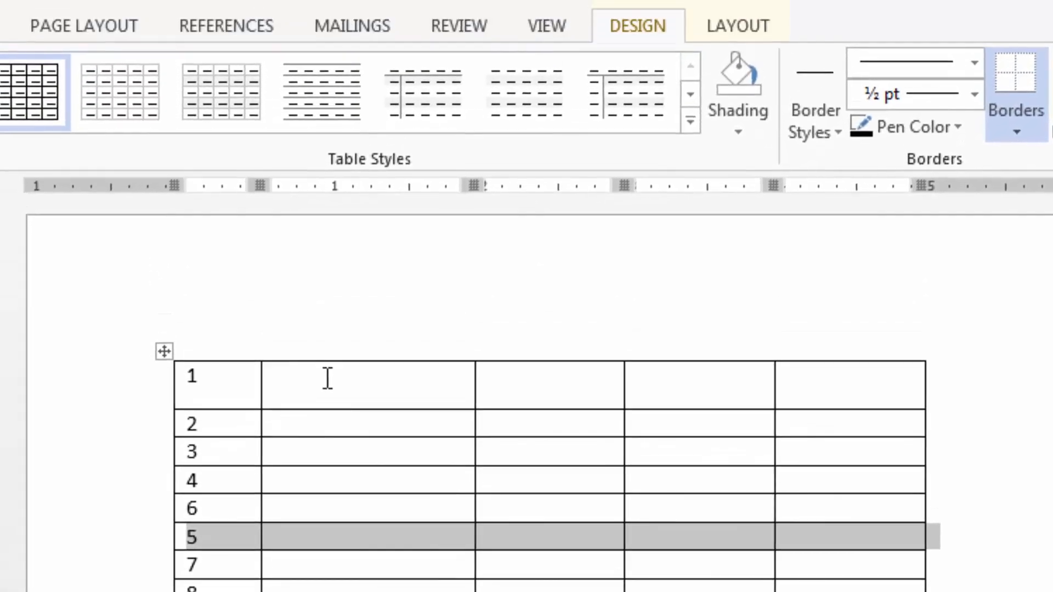
# Fill the table with arbitrary placeholder text from the first row's second cell to the last cell, and place the cursor below the table.
pyautogui.click(316, 168)
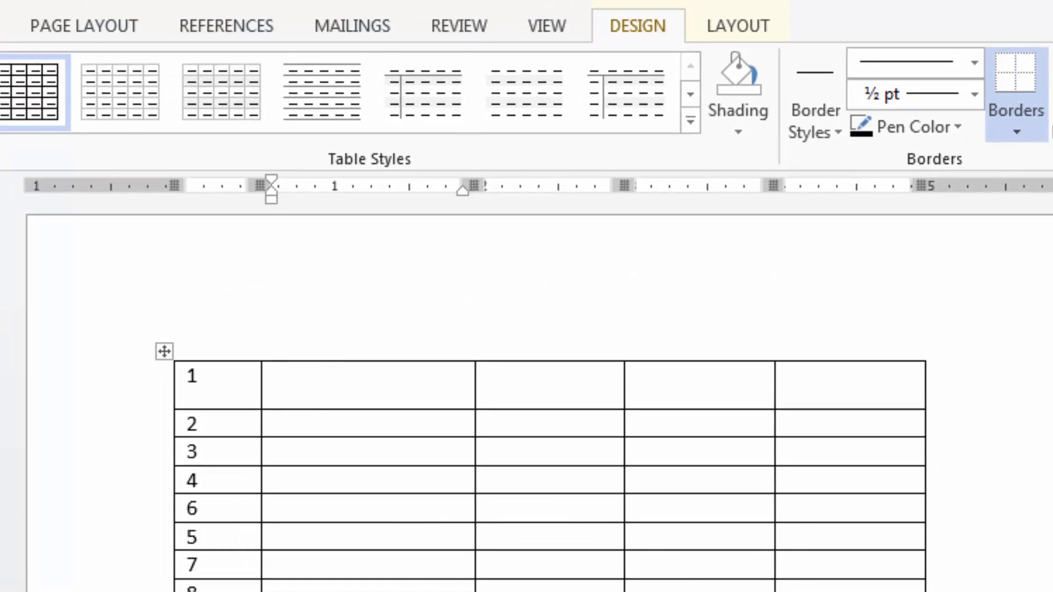
pyautogui.click(335, 591)
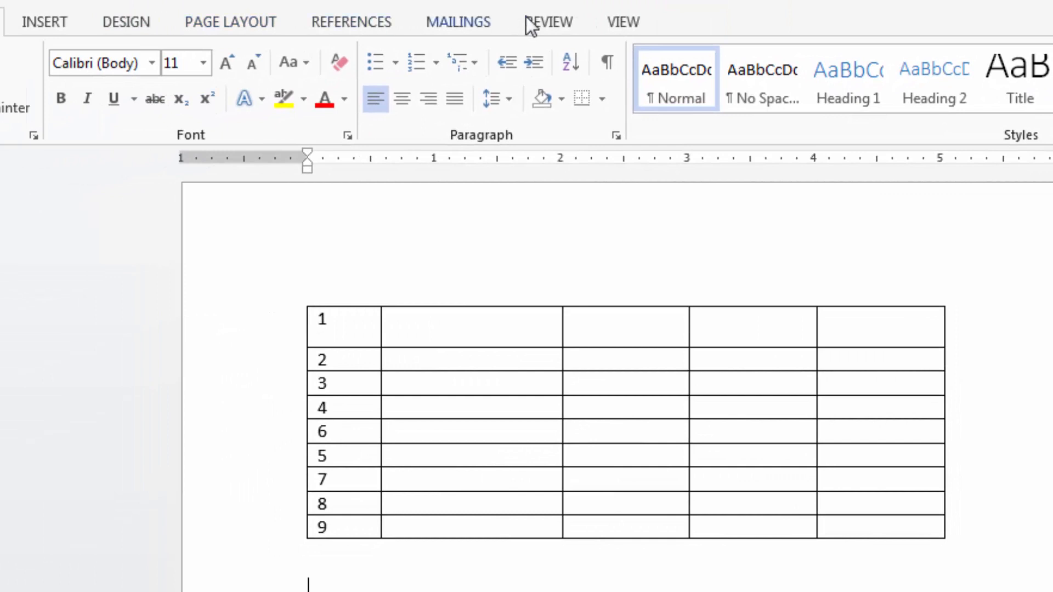
pyautogui.click(496, 330)
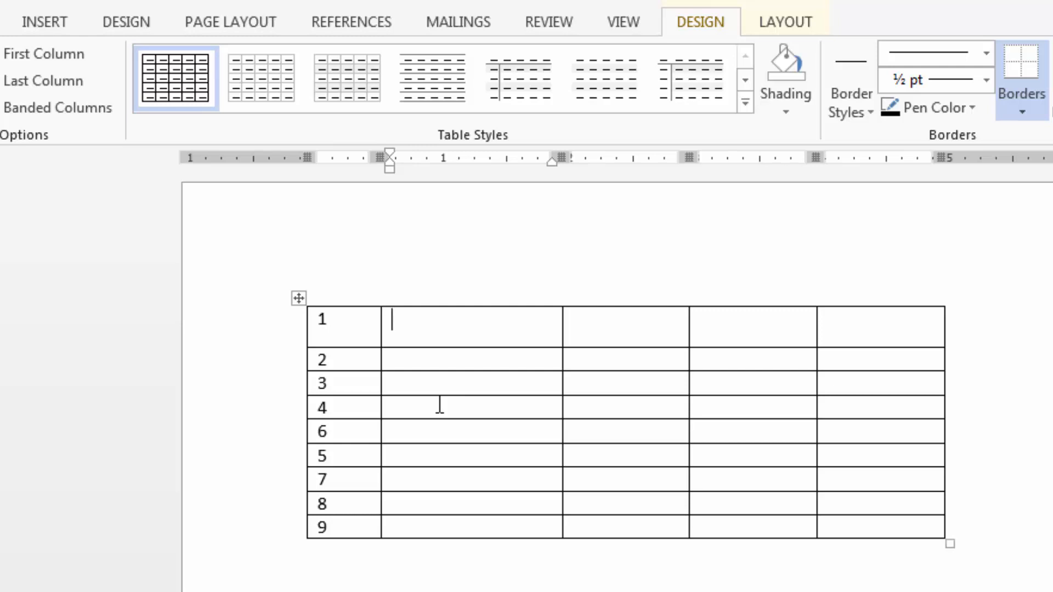
pyautogui.press('Tab')
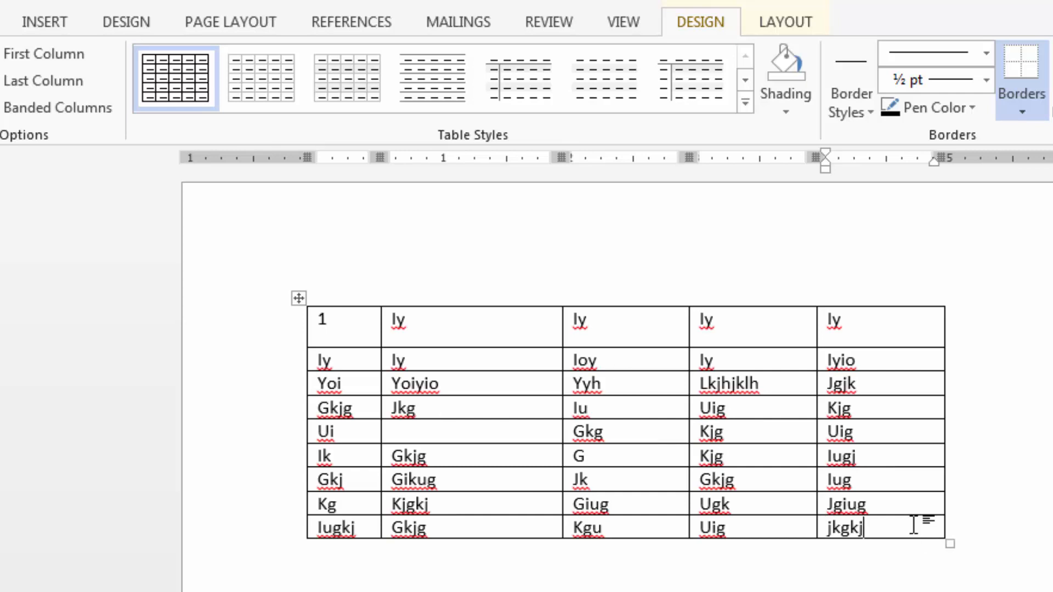
pyautogui.click(899, 581)
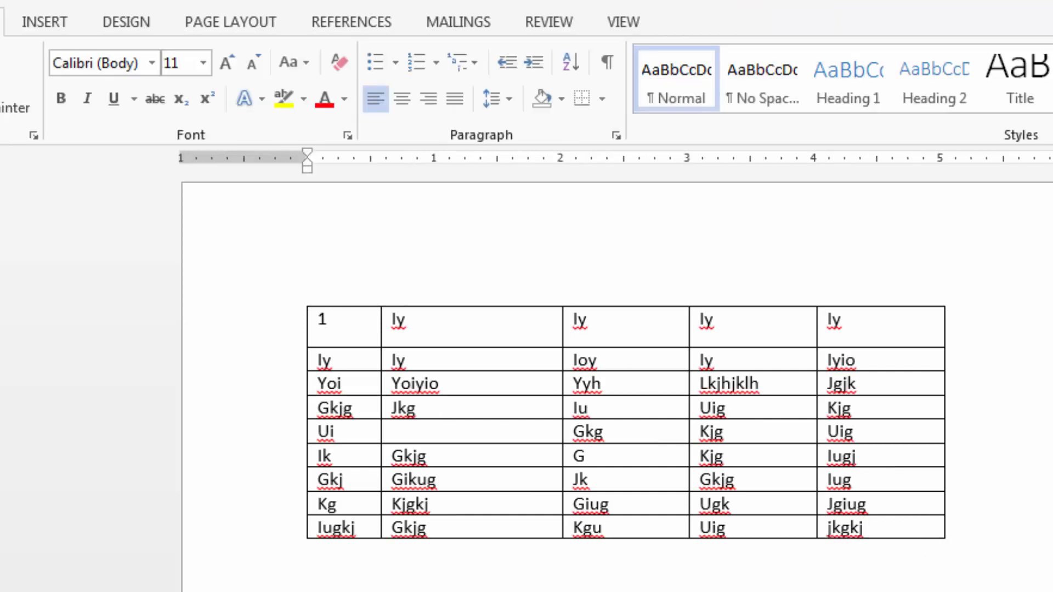
pyautogui.scroll(-1, 266, 244)
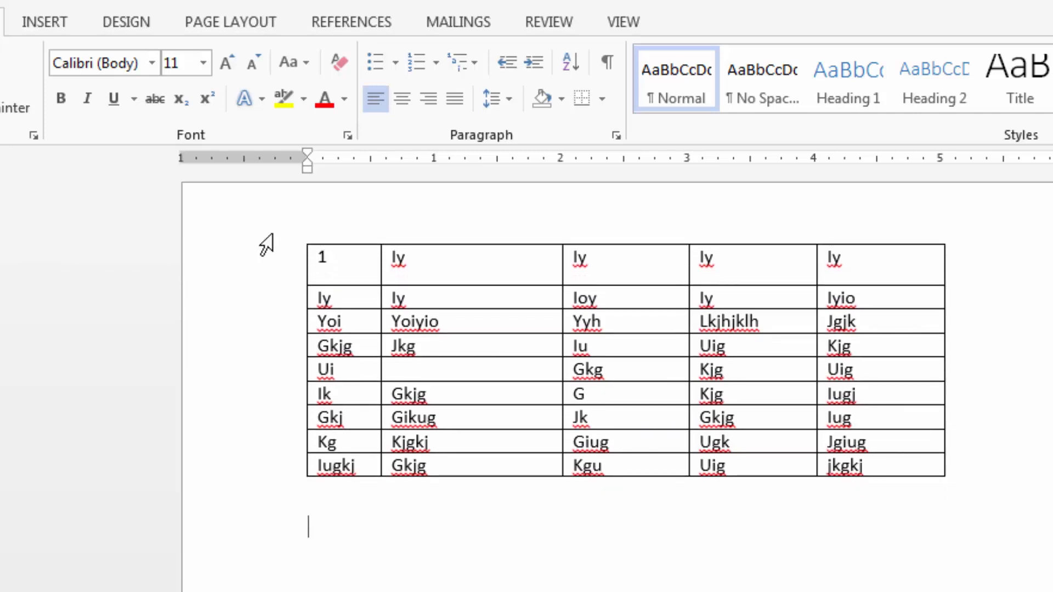
# Select the entire table and increase its font size to 14, and place the cursor in the second row's second cell.
pyautogui.click(336, 263)
pyautogui.click(298, 239)
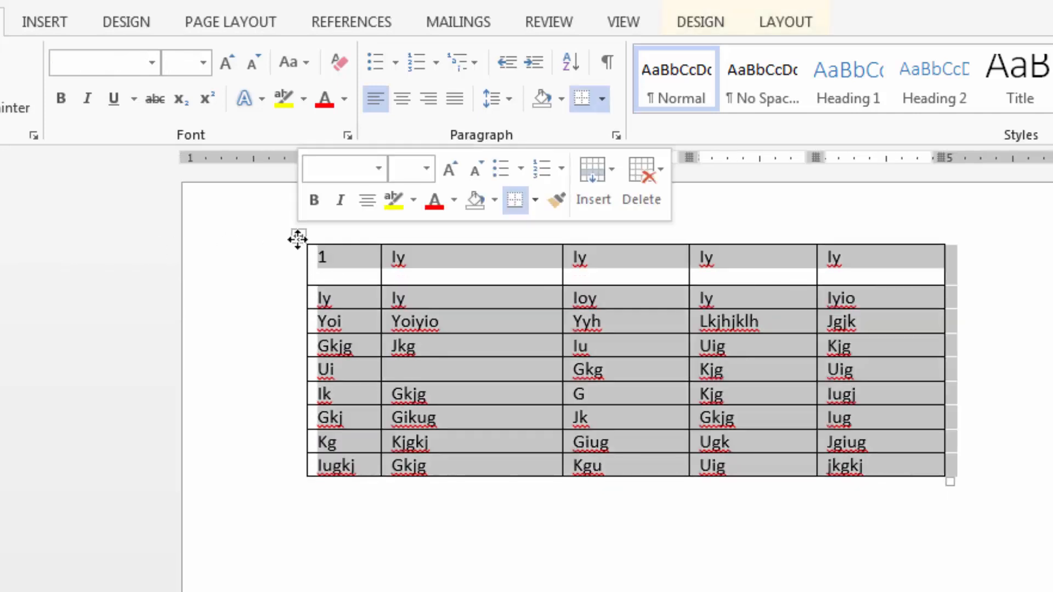
pyautogui.hotkey('ctrl', 'shift', '.')
pyautogui.hotkey('ctrl', 'shift', '.')
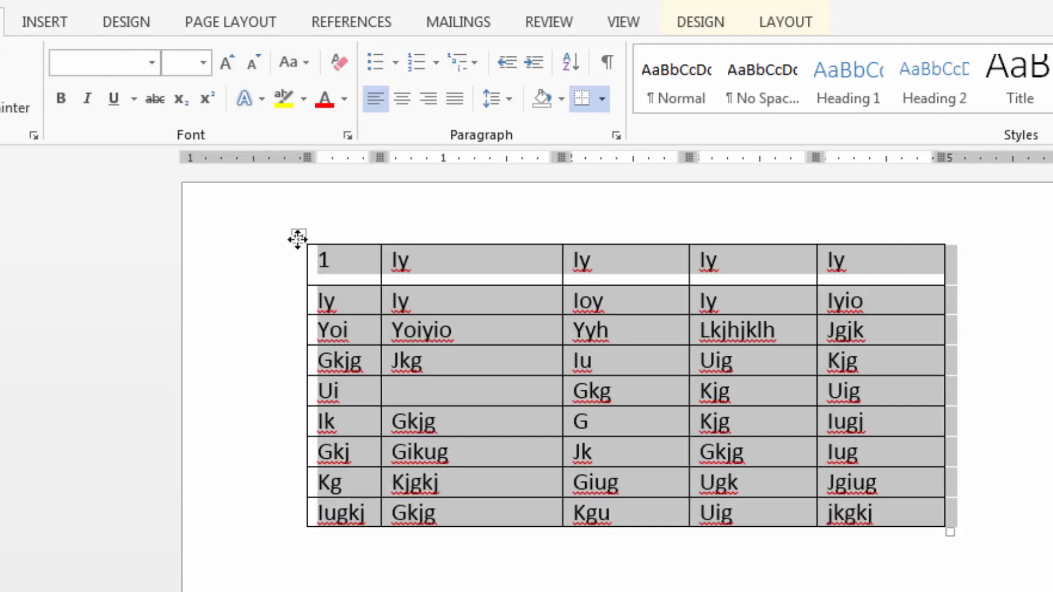
pyautogui.click(538, 302)
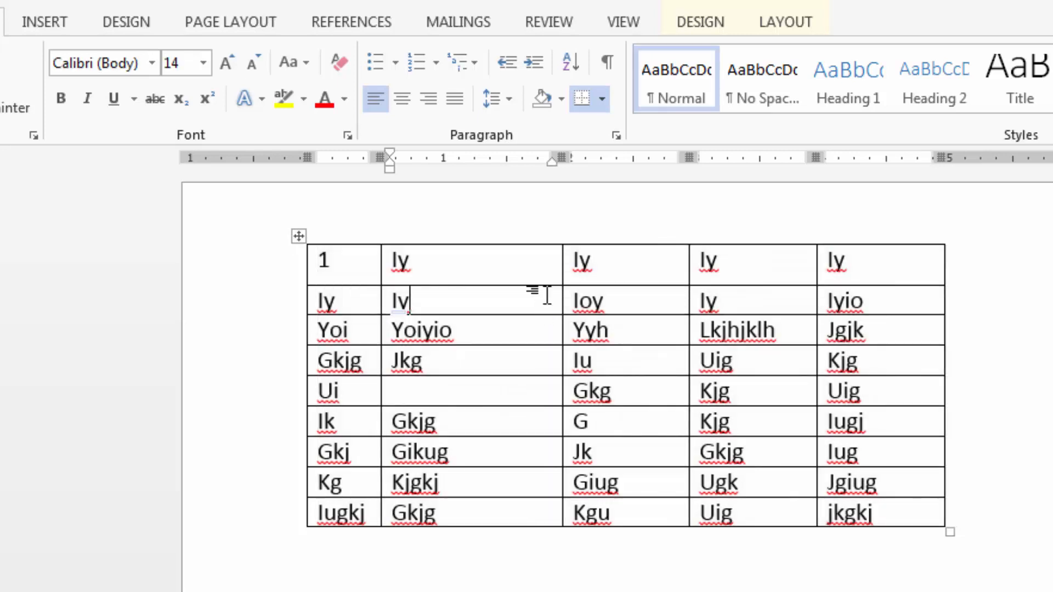
# Apply the green table style with banded rows from the second row of the Grid Tables group.
pyautogui.click(700, 21)
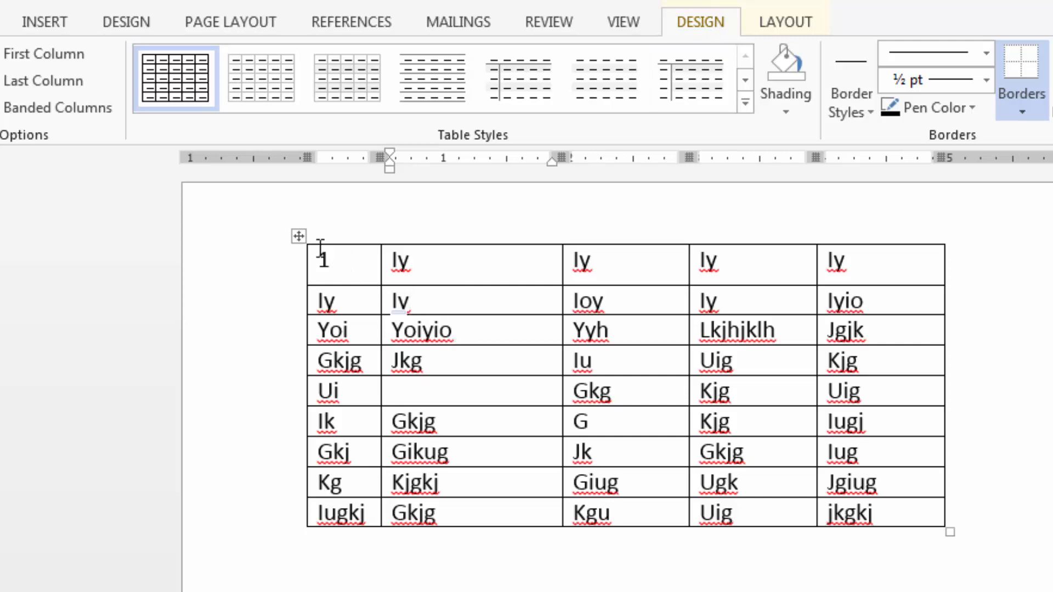
pyautogui.click(441, 270)
pyautogui.click(586, 280)
pyautogui.click(512, 333)
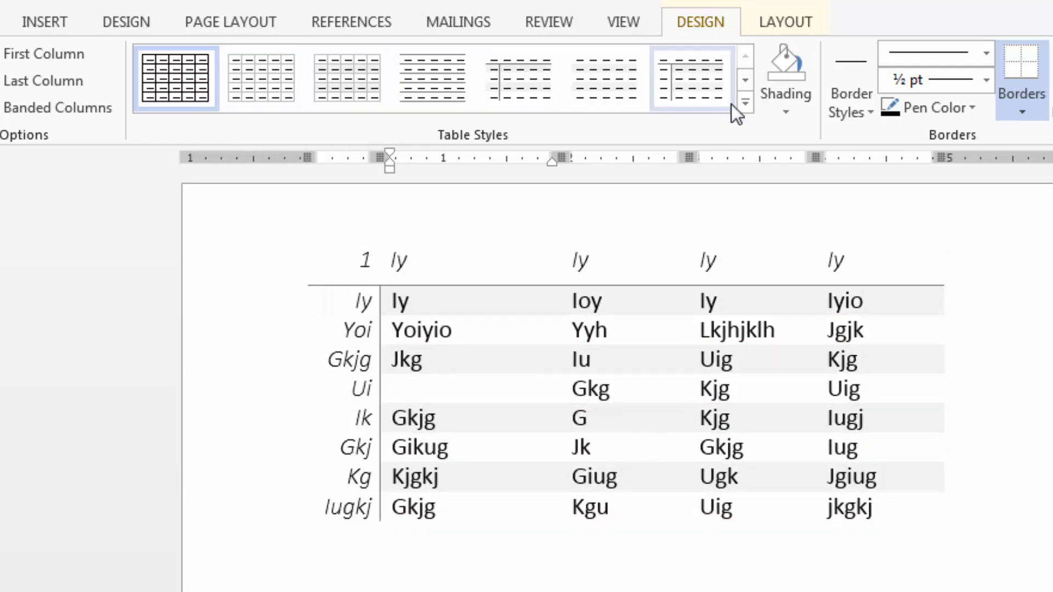
pyautogui.click(744, 103)
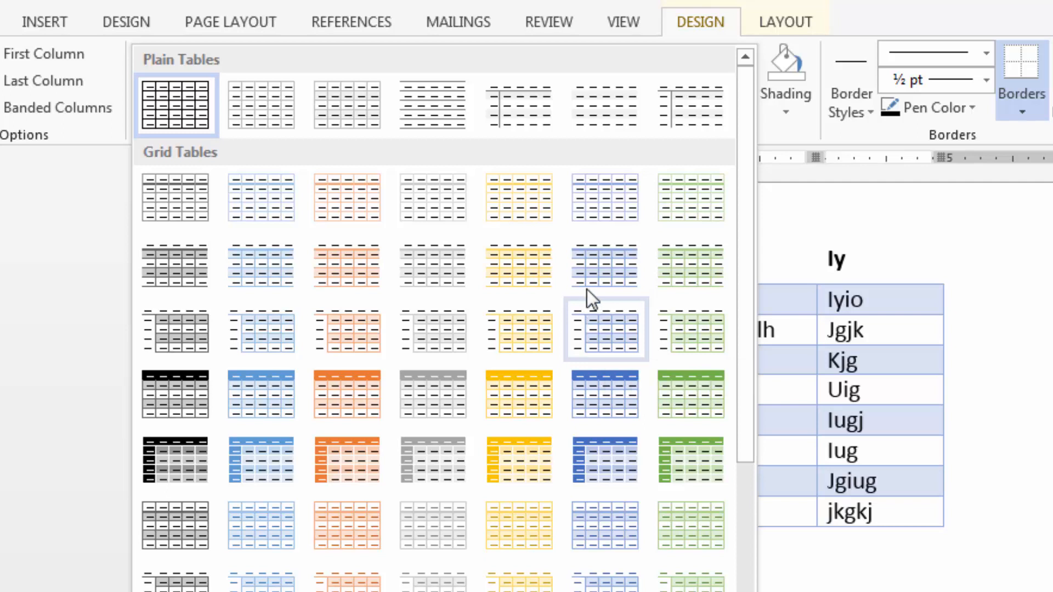
pyautogui.click(659, 262)
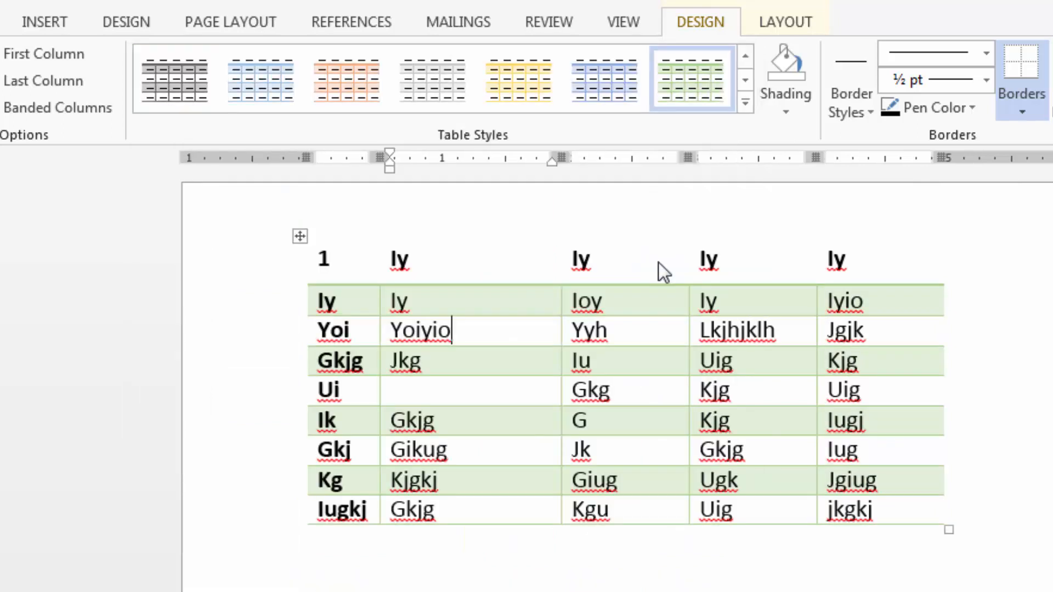
# Turn off the table's banded rows, and switch its banded columns on and off again.
pyautogui.click(487, 395)
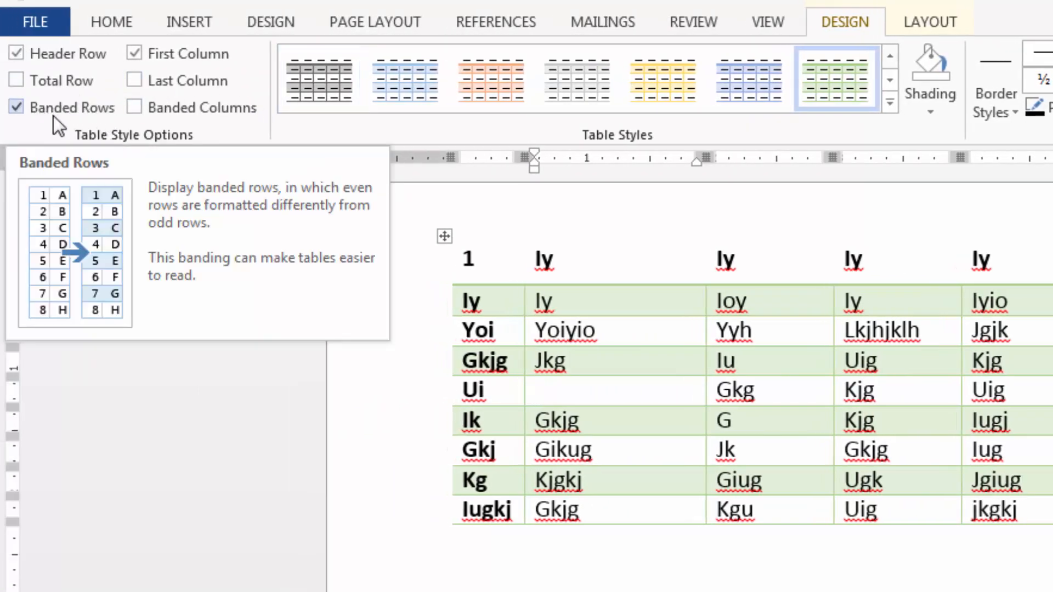
pyautogui.click(16, 108)
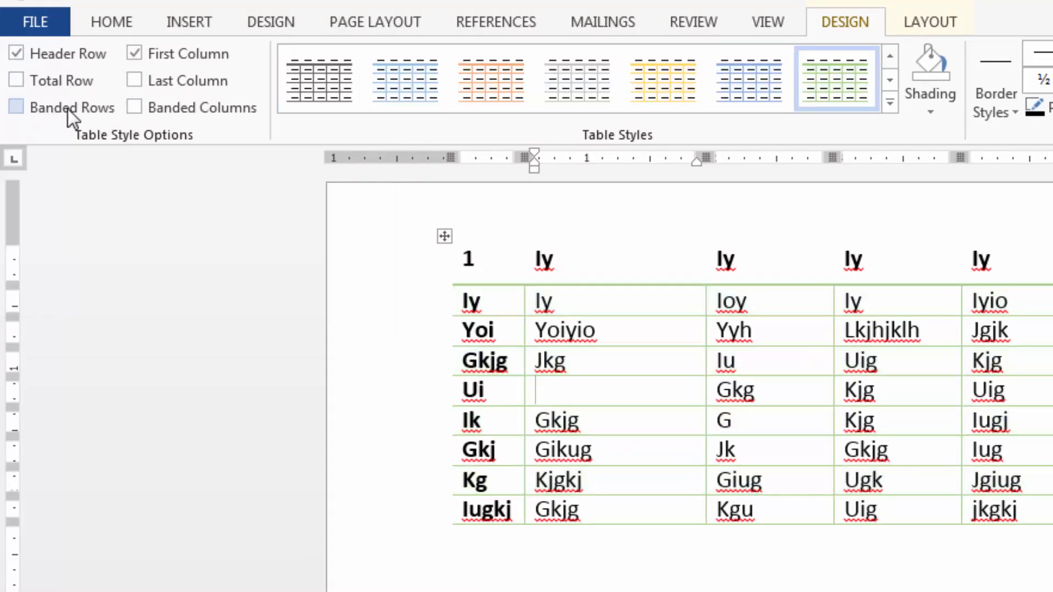
pyautogui.click(134, 107)
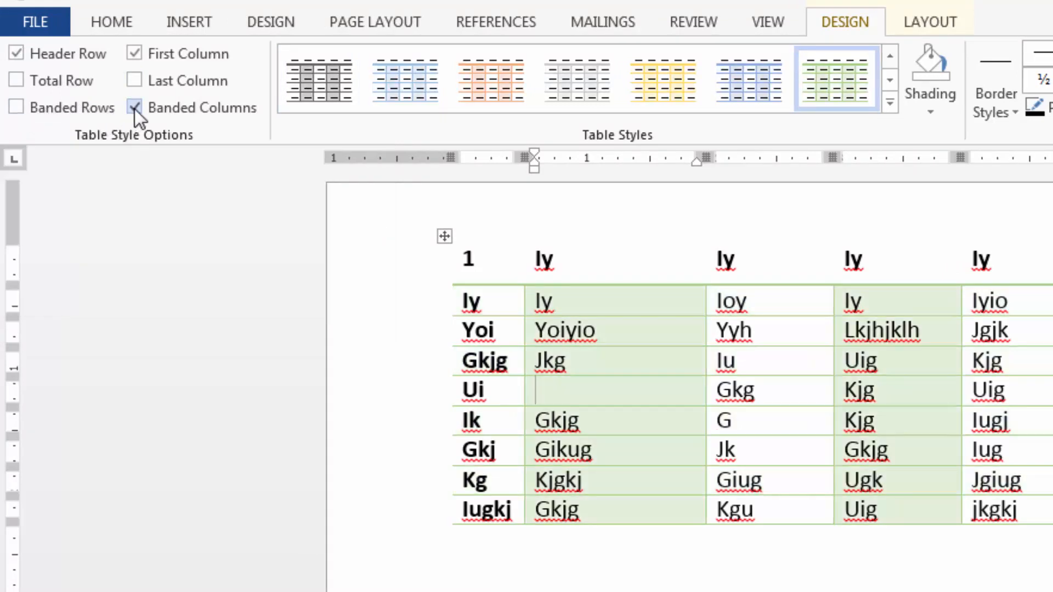
pyautogui.click(134, 108)
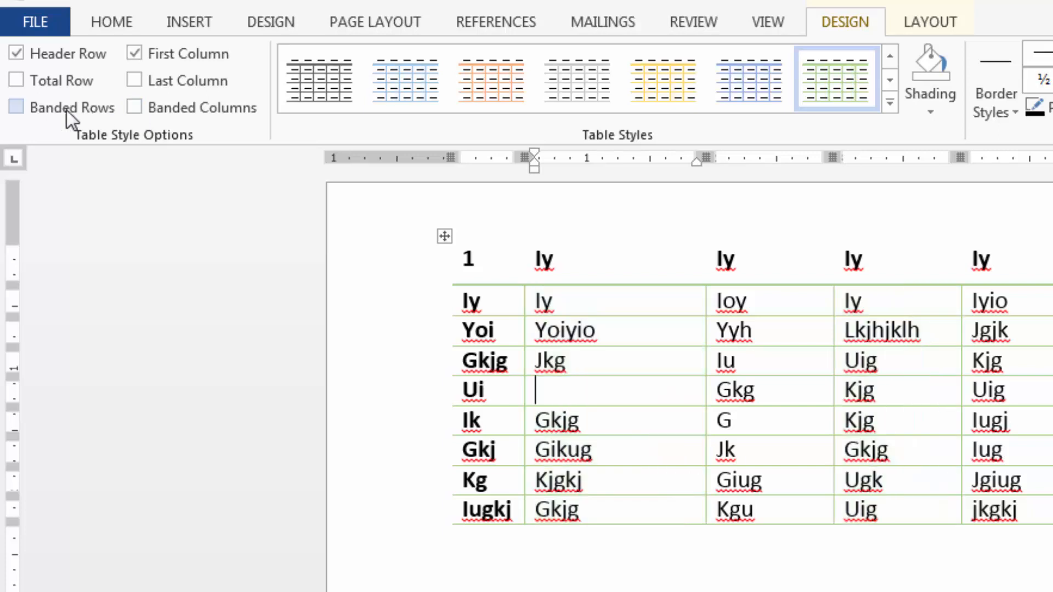
# Turn the table's banded rows back on, and switch its banded columns on and off again.
pyautogui.click(16, 109)
pyautogui.click(133, 109)
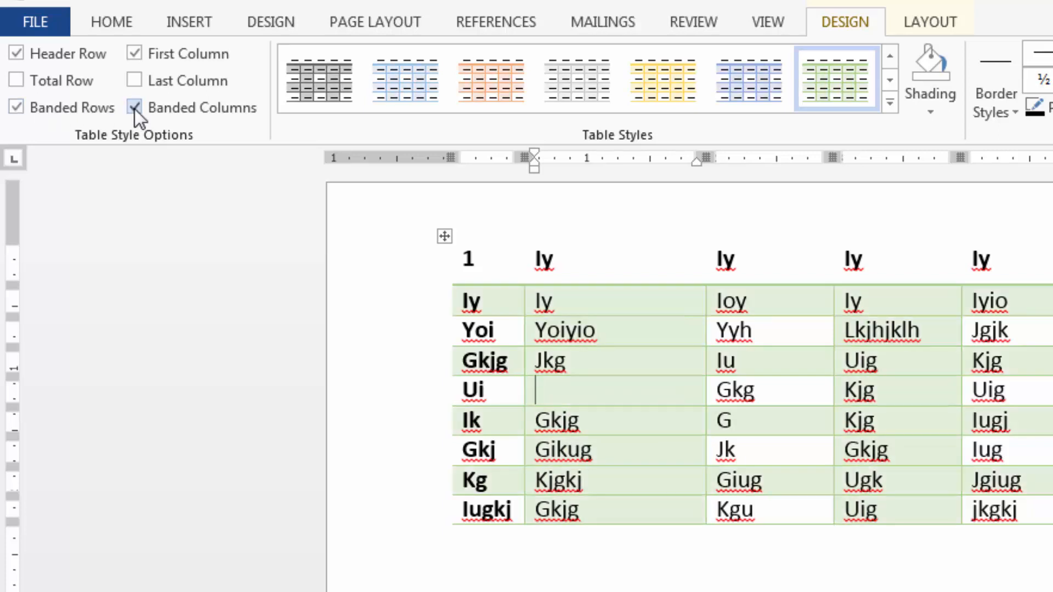
pyautogui.click(134, 108)
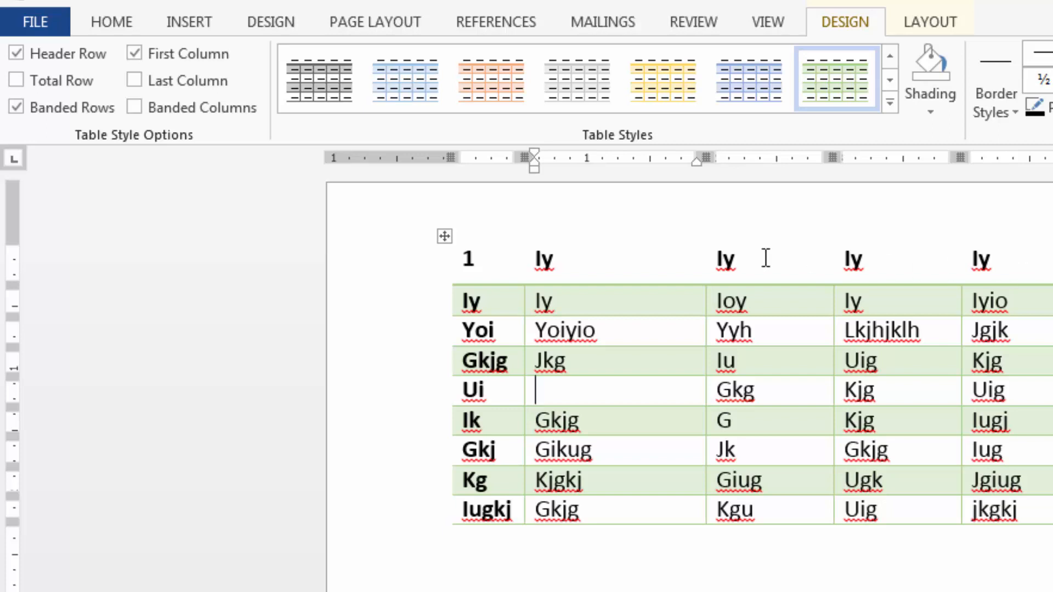
# Switch the table's header row formatting off and on twice, selecting the header cells in between to point out the affected row.
pyautogui.click(21, 49)
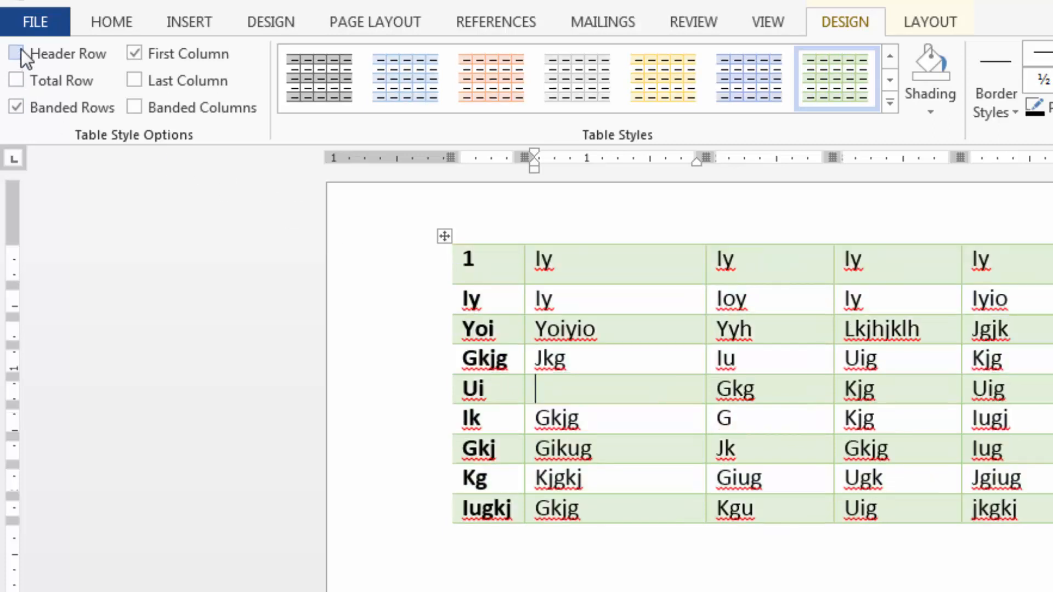
pyautogui.click(21, 50)
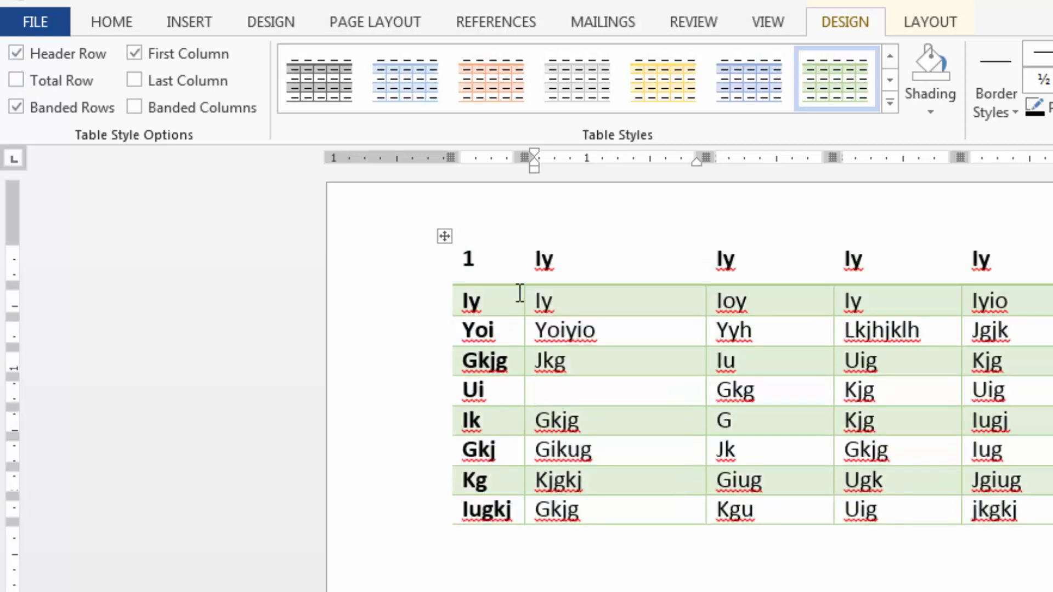
pyautogui.moveTo(468, 256); pyautogui.dragTo(607, 268)
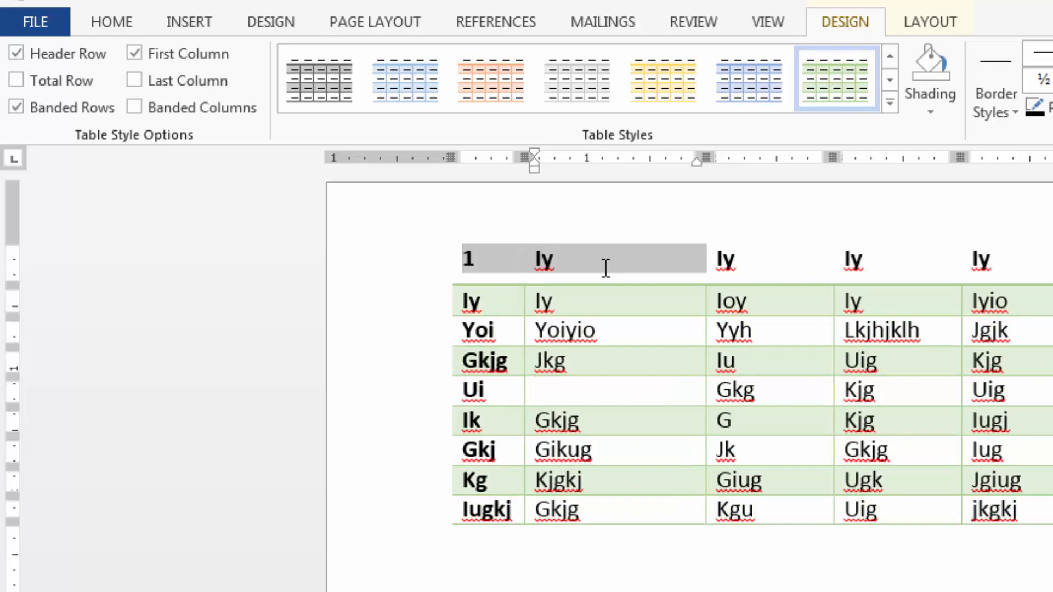
pyautogui.moveTo(757, 270); pyautogui.dragTo(1042, 266)
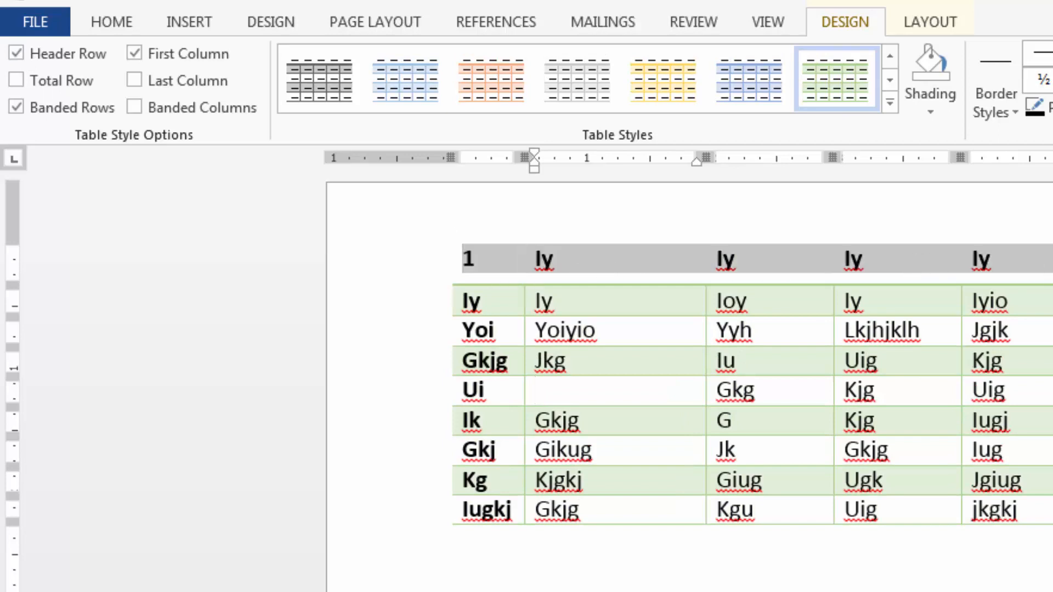
pyautogui.click(990, 259)
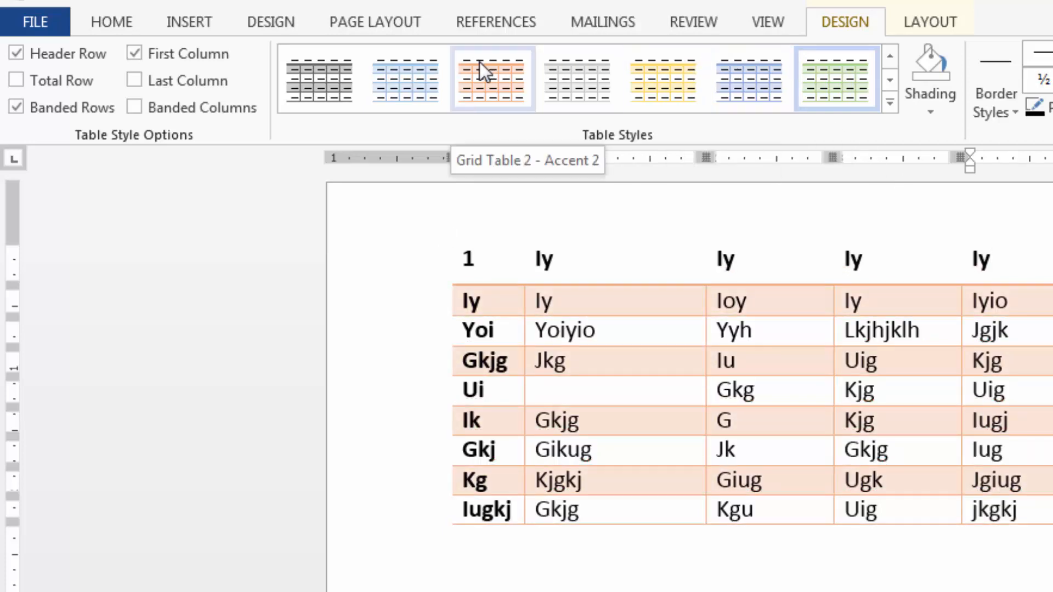
pyautogui.click(18, 54)
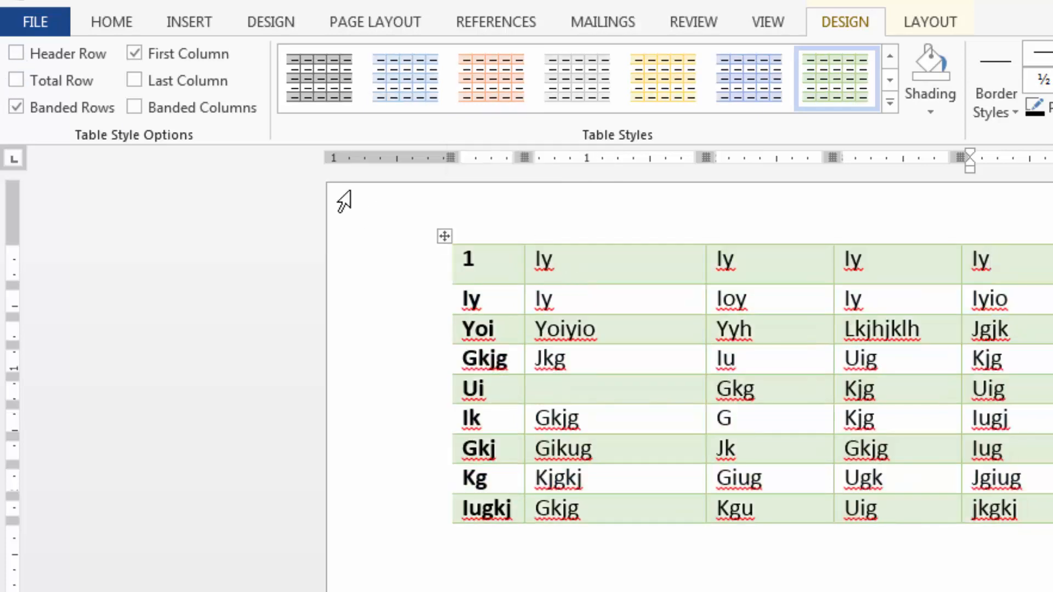
pyautogui.click(17, 53)
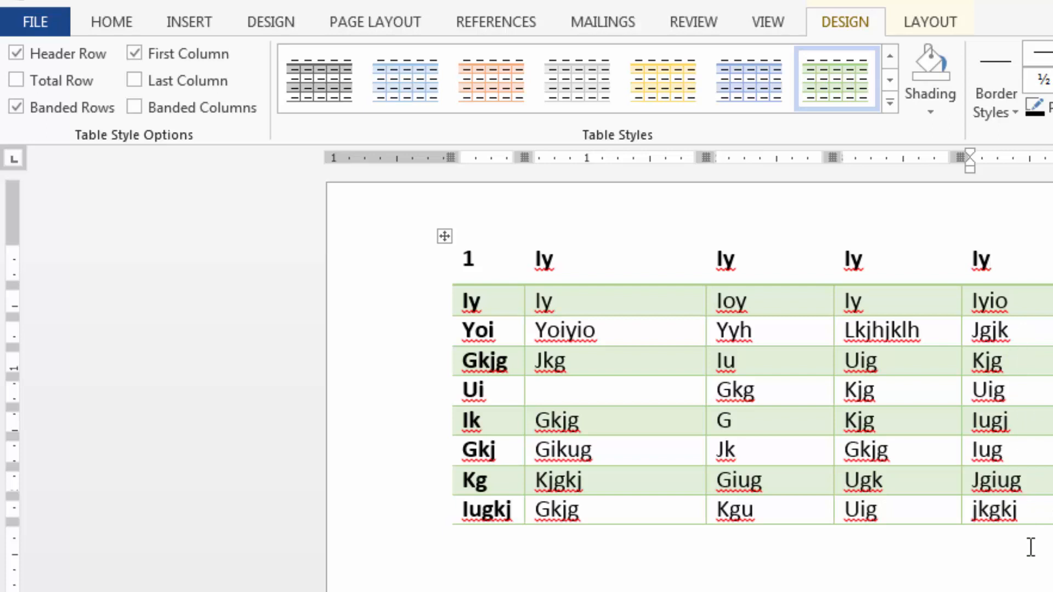
# Replace the last column's contents below the header with 45, 6, 7, 45, 876, 45, 7 and 900.
pyautogui.moveTo(1021, 303); pyautogui.dragTo(1040, 513)
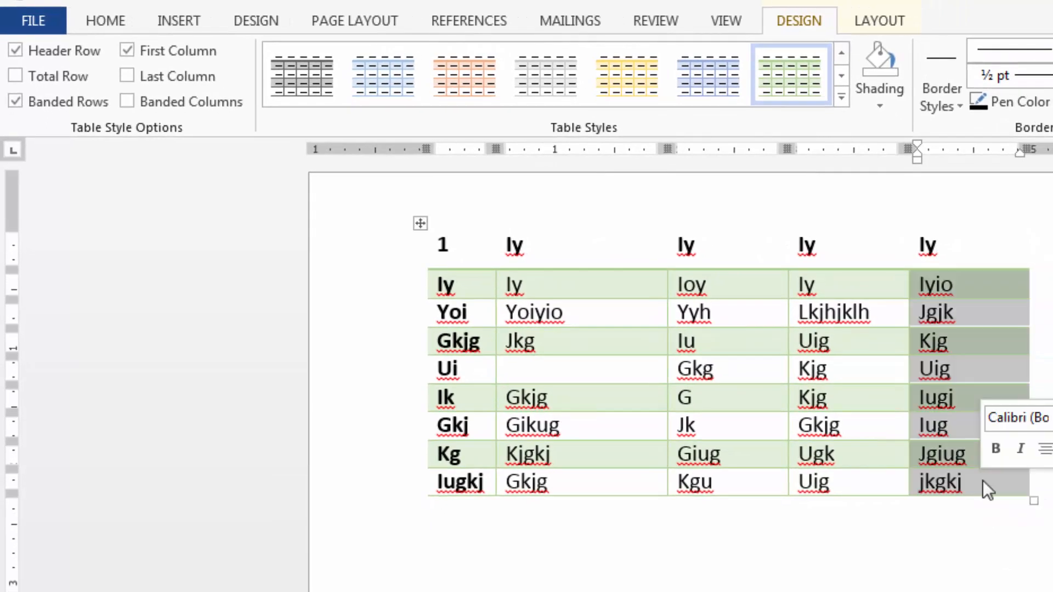
pyautogui.press('Delete')
pyautogui.press('Down')
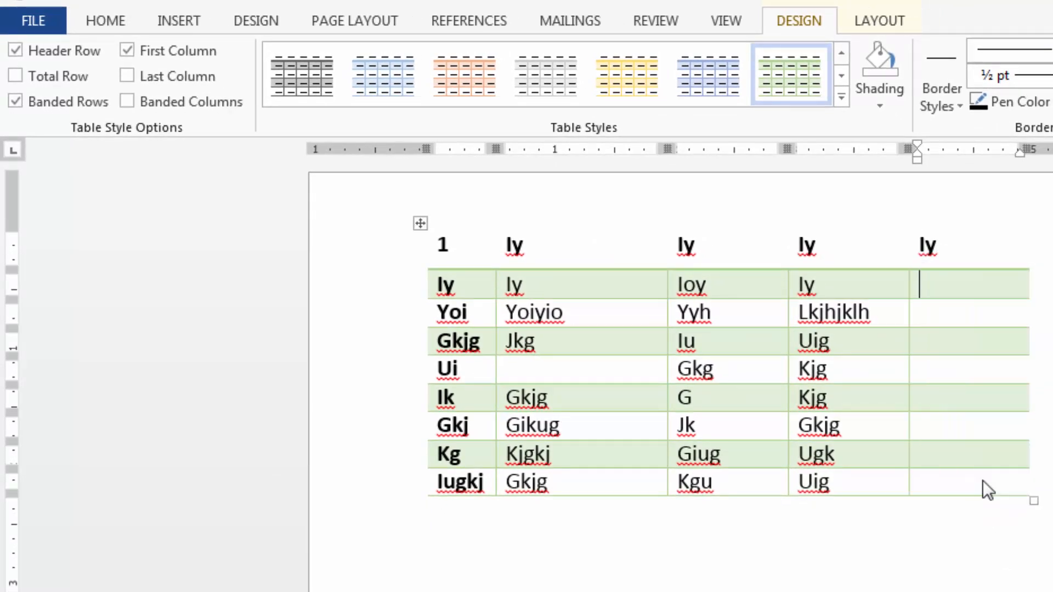
pyautogui.write('45')
pyautogui.press('Down')
pyautogui.write('6')
pyautogui.press('Down')
pyautogui.write('7')
pyautogui.press('Down')
pyautogui.write('45')
pyautogui.press('Down')
pyautogui.write('876')
pyautogui.press('Down')
pyautogui.write('45')
pyautogui.press('Down')
pyautogui.write('7')
pyautogui.press('Down')
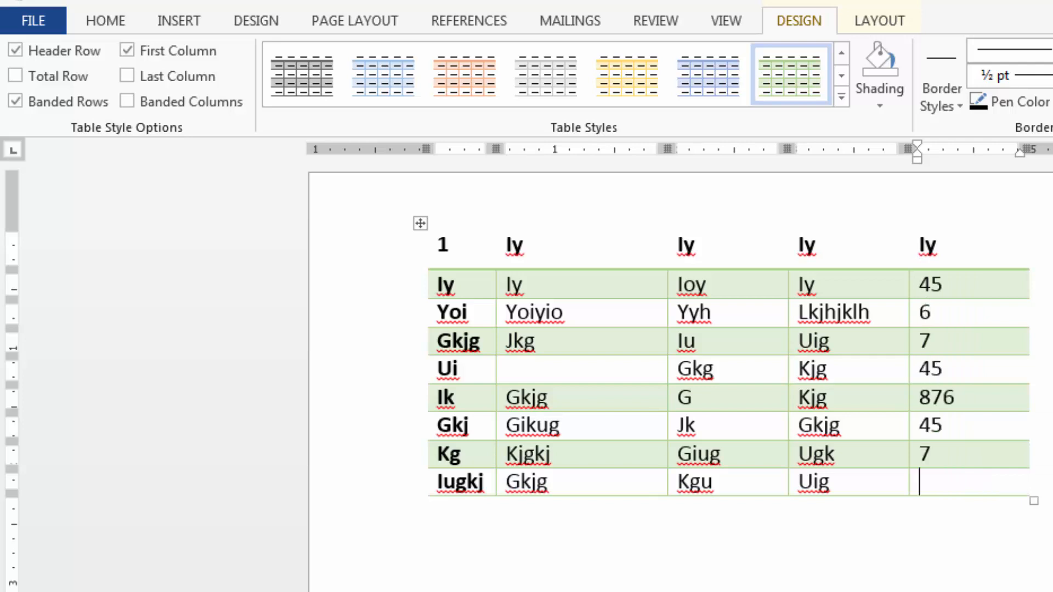
pyautogui.write('9000')
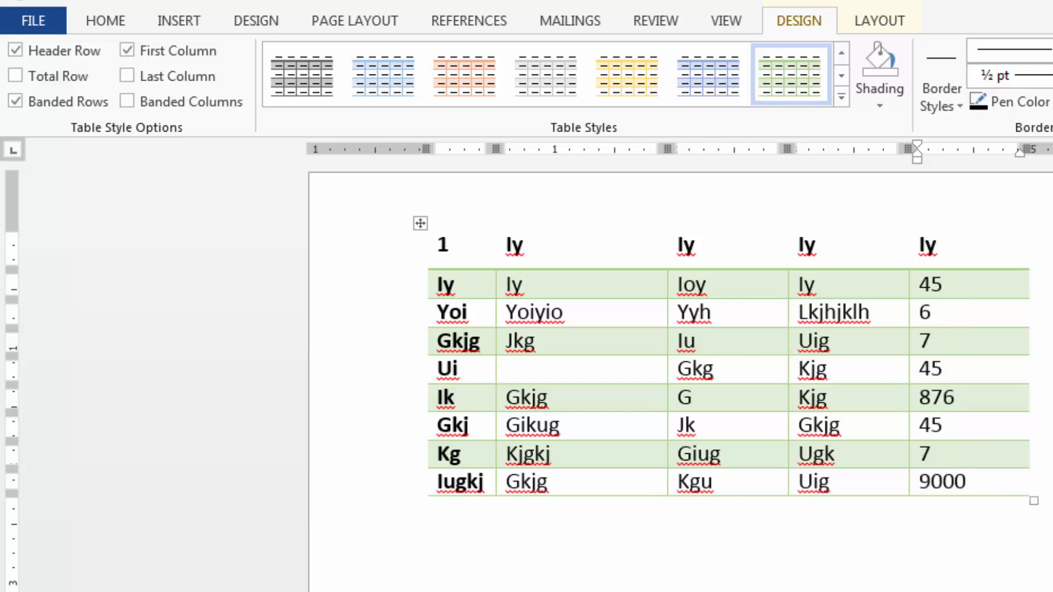
pyautogui.press('BackSpace')
# Turn on the total row and last column options, turn off first column, and apply the first Plain Tables style to the table.
pyautogui.click(16, 78)
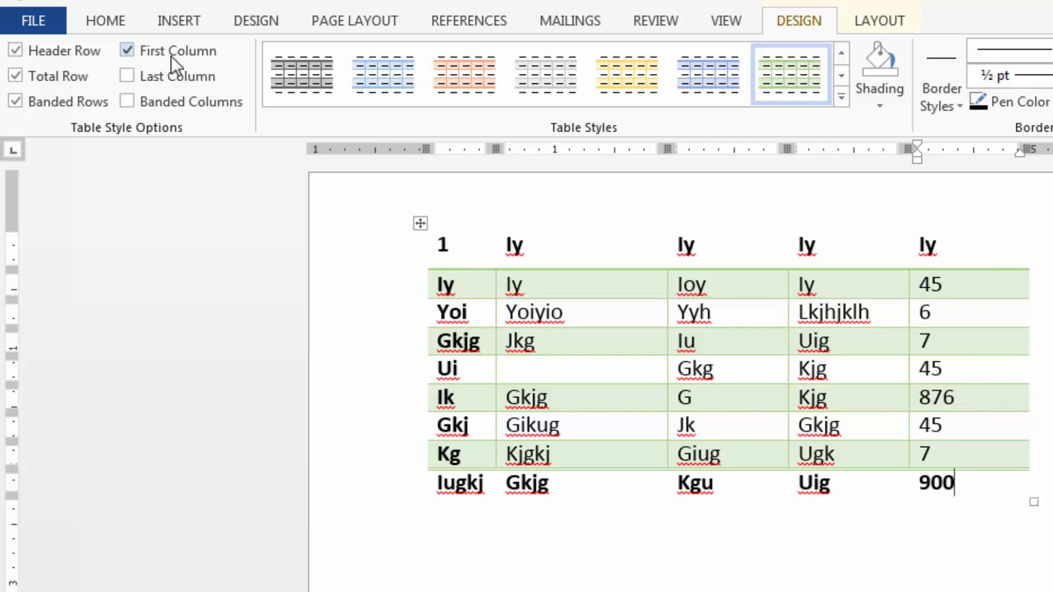
pyautogui.click(126, 49)
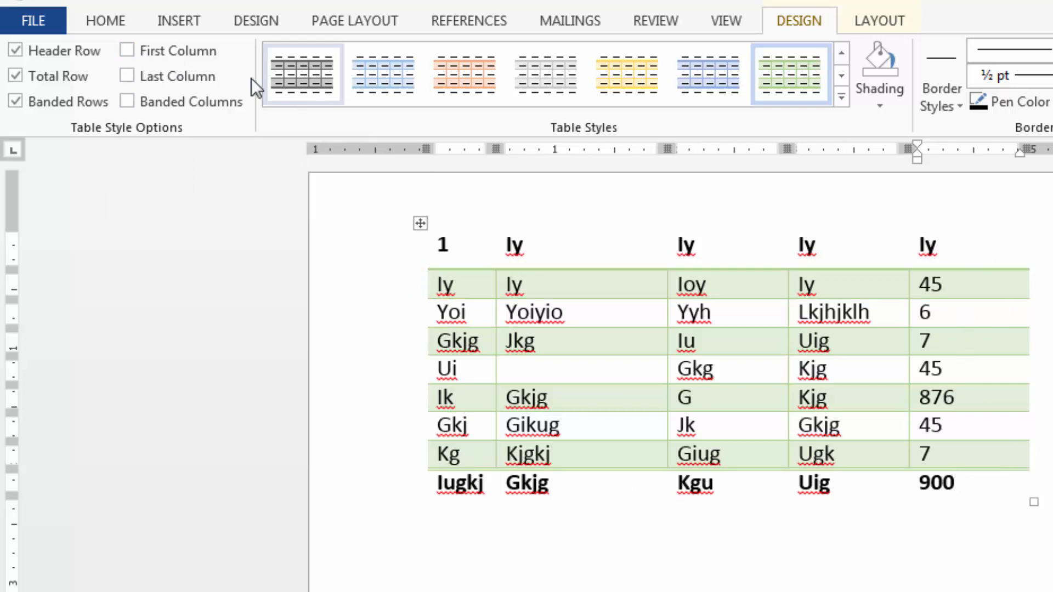
pyautogui.click(127, 76)
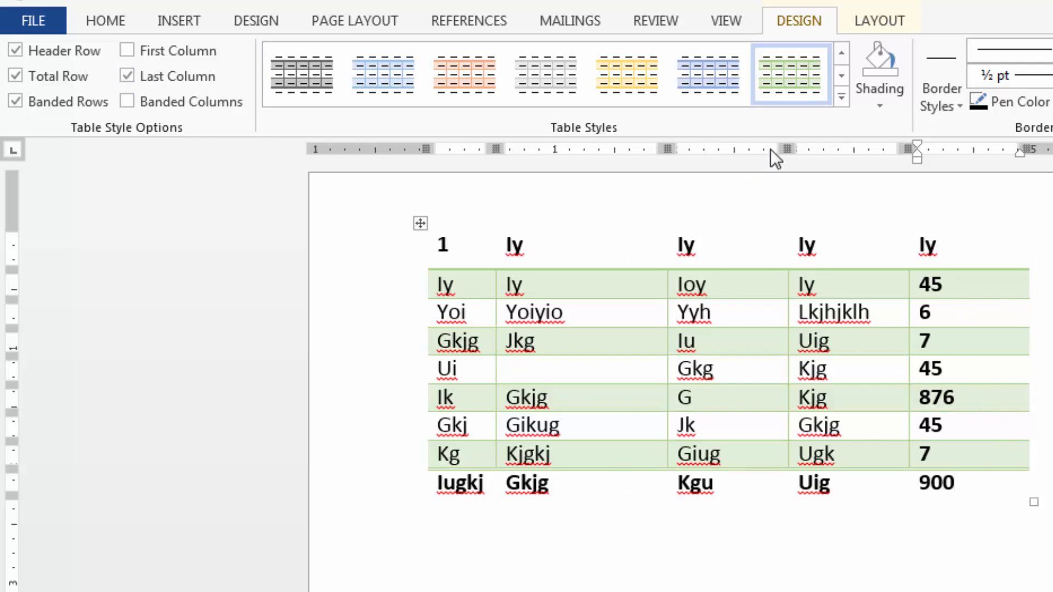
pyautogui.click(839, 100)
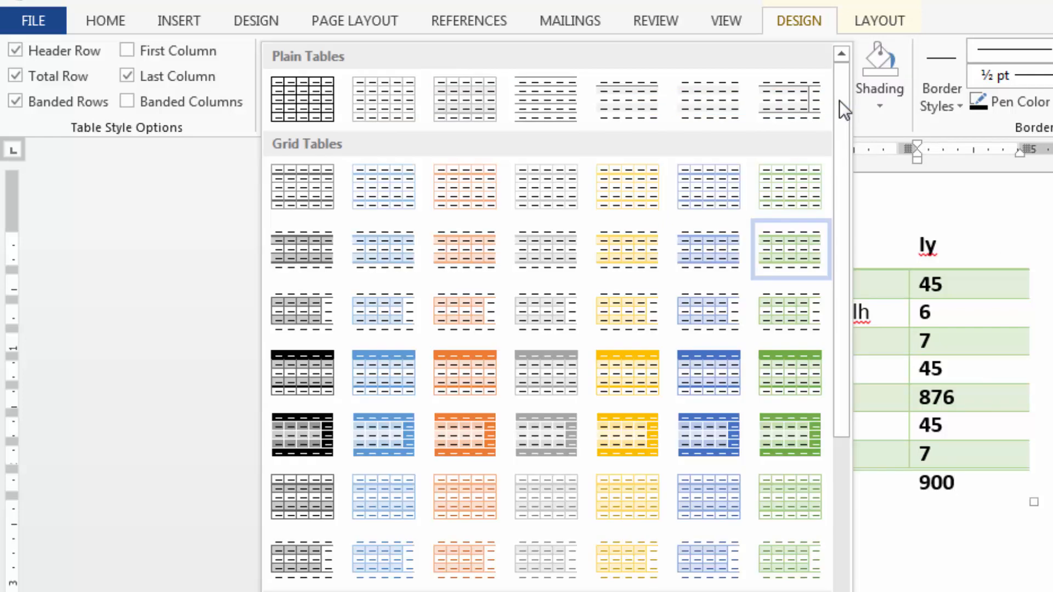
pyautogui.click(303, 95)
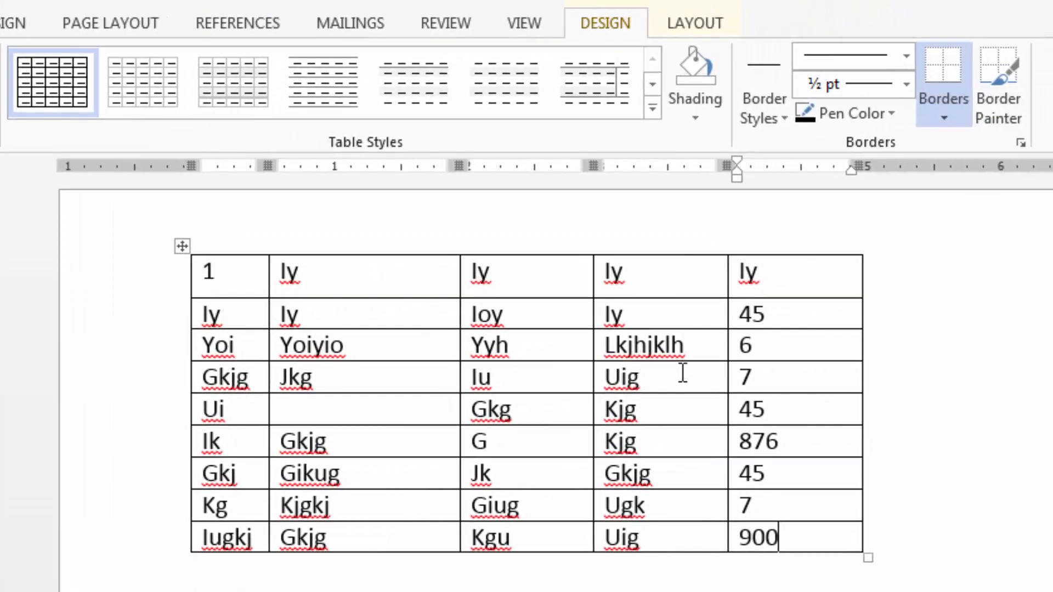
# Shade the table's entire fourth column with the lightest blue theme color.
pyautogui.moveTo(695, 276); pyautogui.dragTo(692, 538)
pyautogui.click(703, 113)
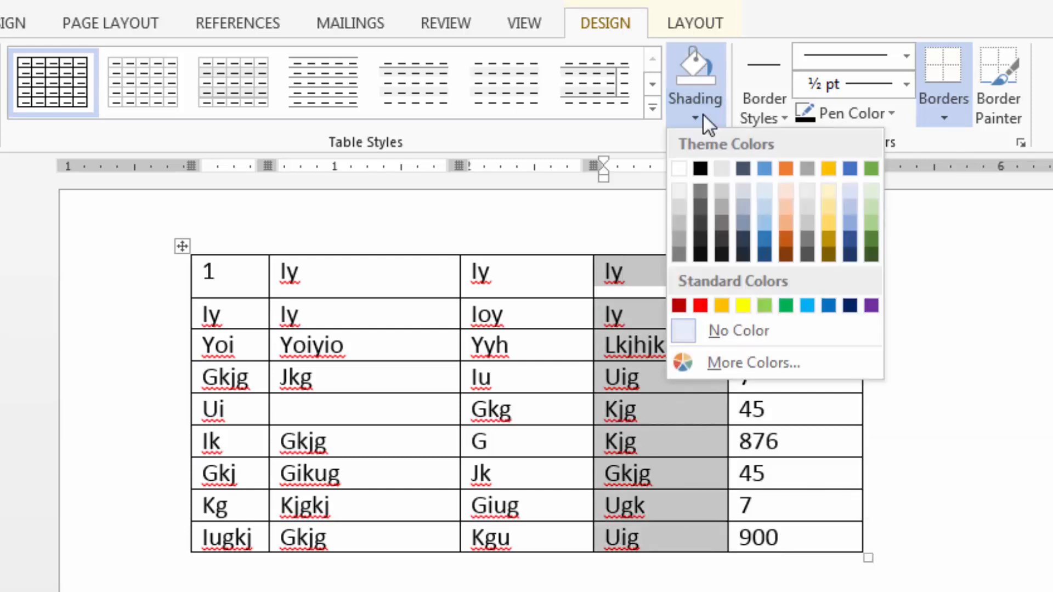
pyautogui.click(762, 192)
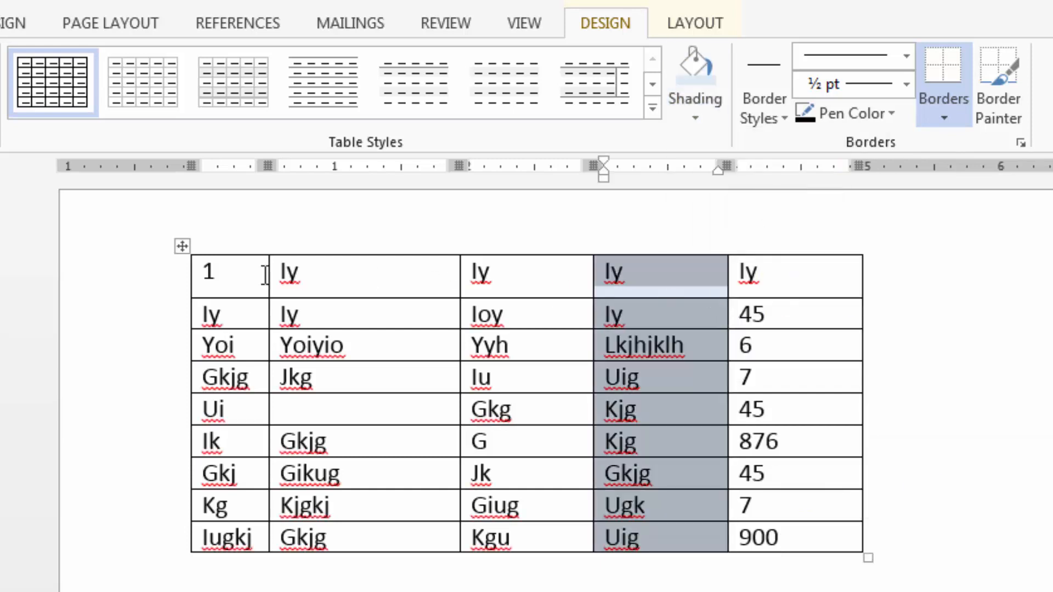
# Shade the table's header row with the lightest gold theme color, and place the cursor in the third row's third cell.
pyautogui.moveTo(260, 274); pyautogui.dragTo(829, 285)
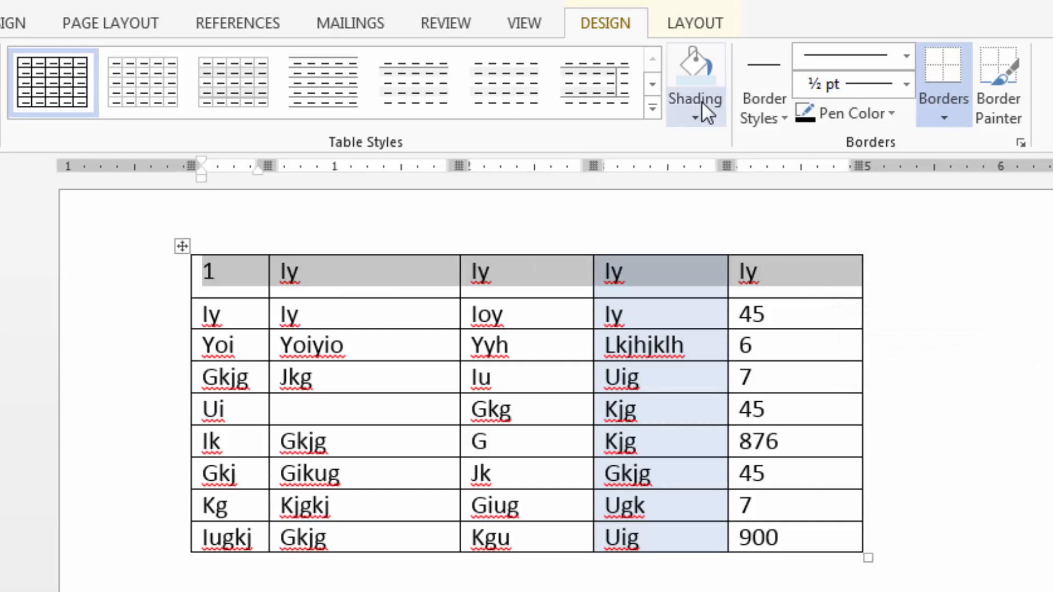
pyautogui.click(709, 116)
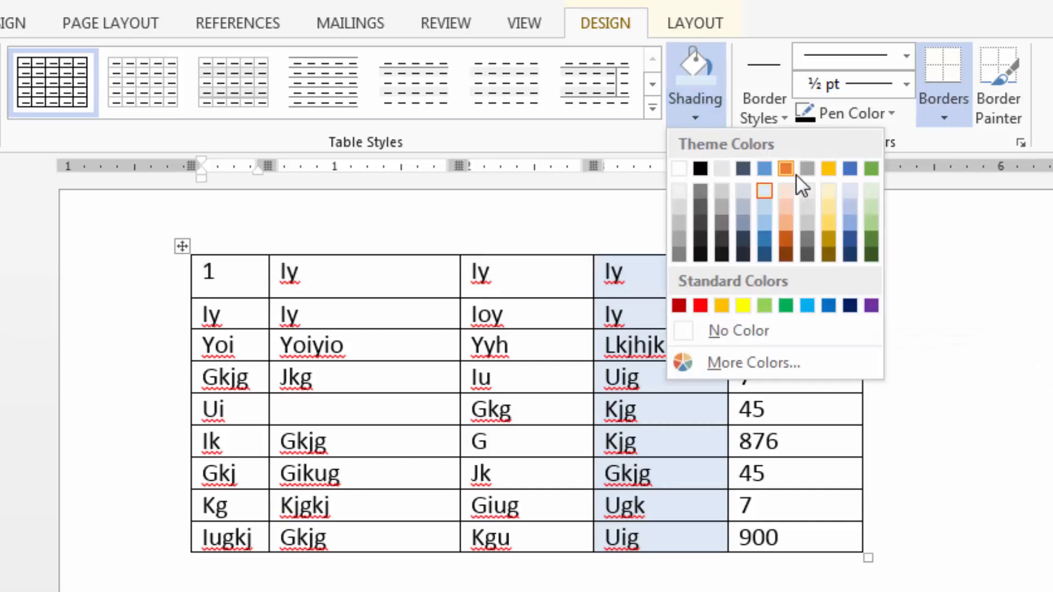
pyautogui.click(828, 190)
pyautogui.click(545, 354)
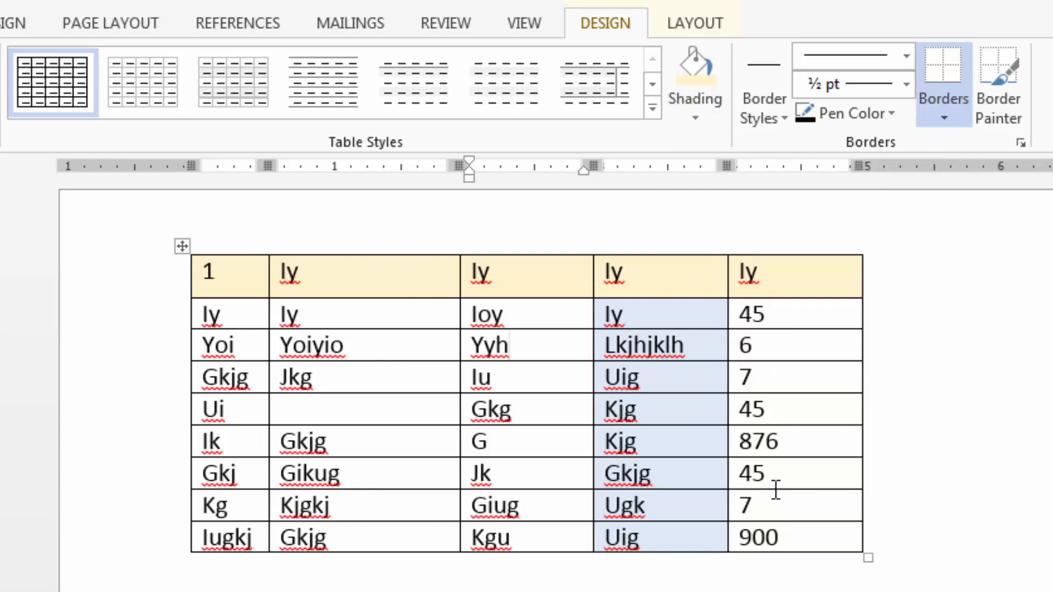
# Look through the available border styles, line styles, line weights and pen colors for the table.
pyautogui.click(783, 116)
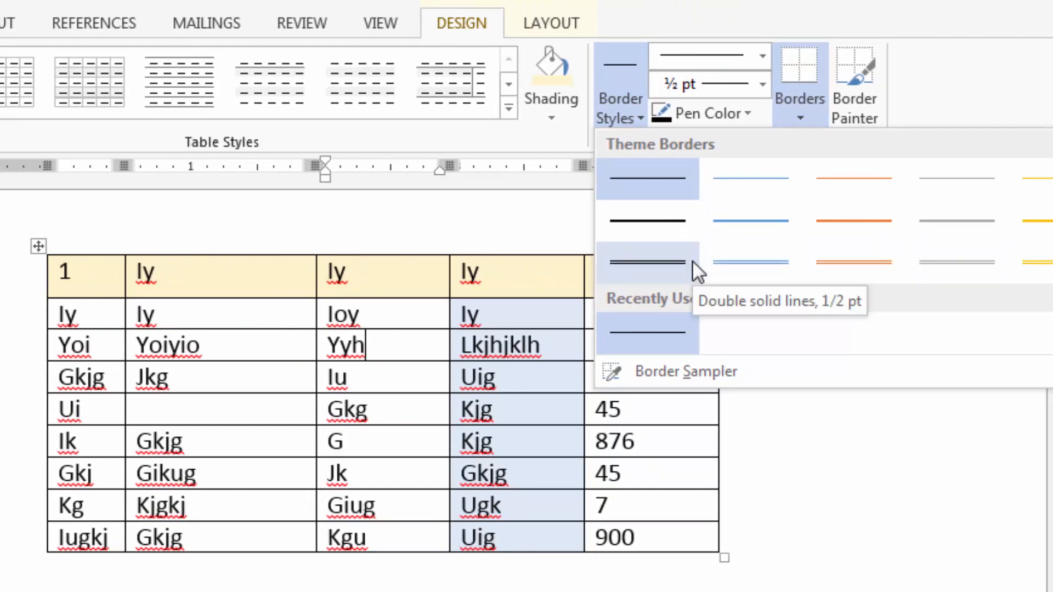
pyautogui.click(761, 57)
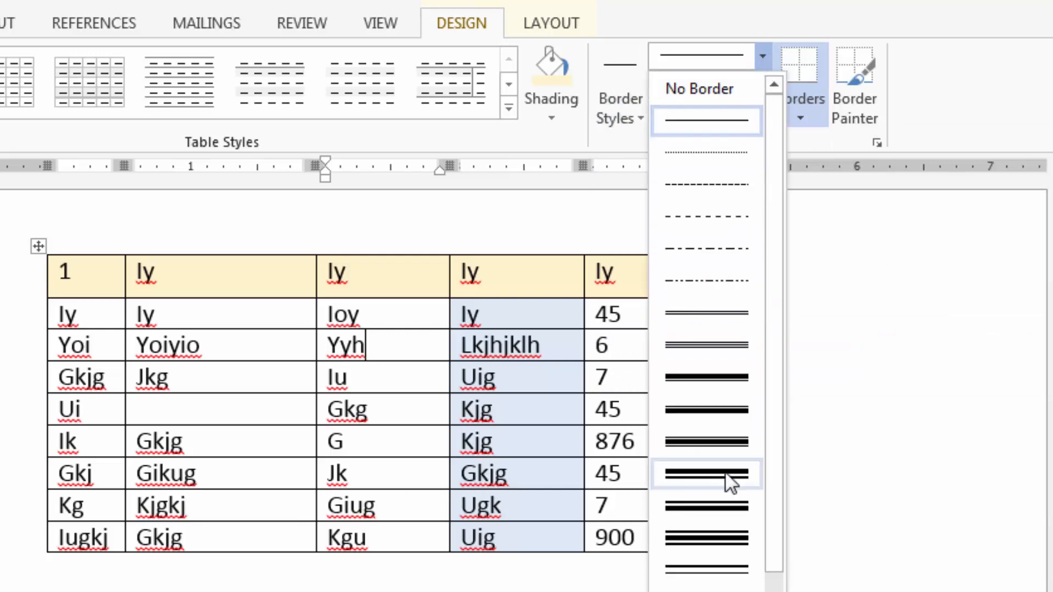
pyautogui.click(760, 57)
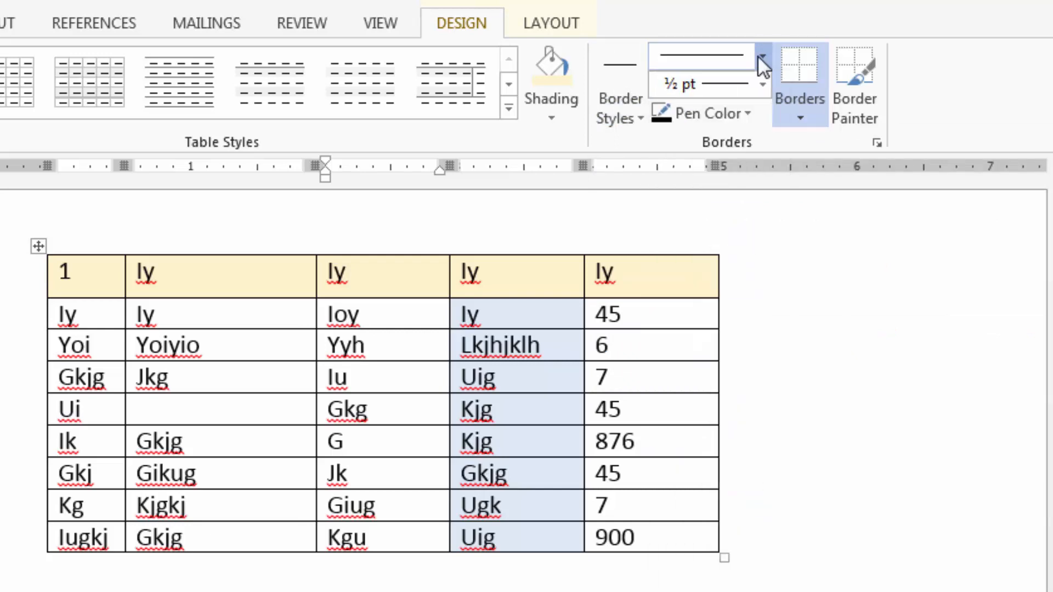
pyautogui.click(763, 85)
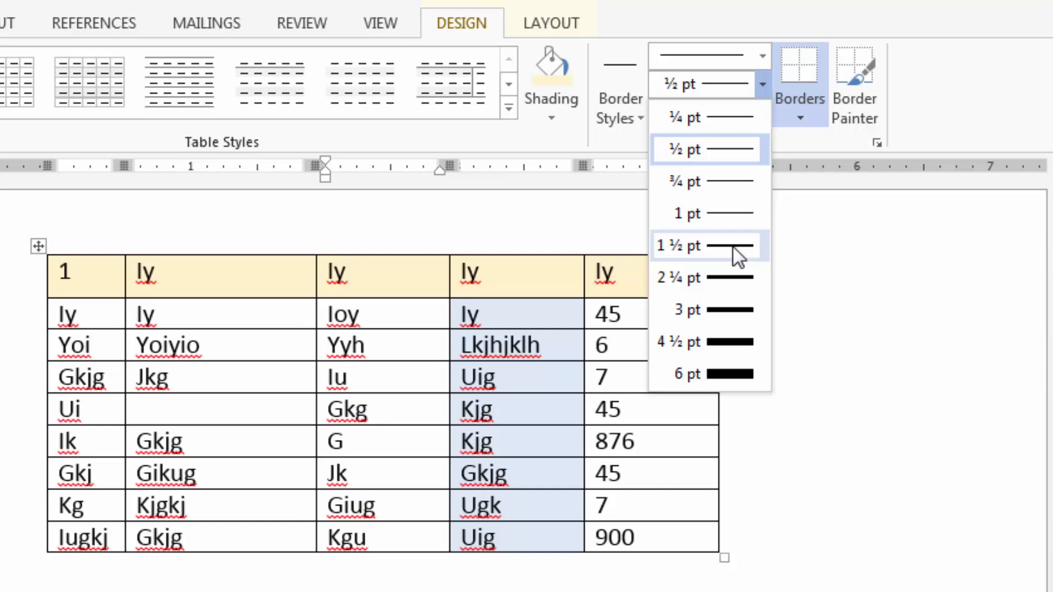
pyautogui.click(764, 84)
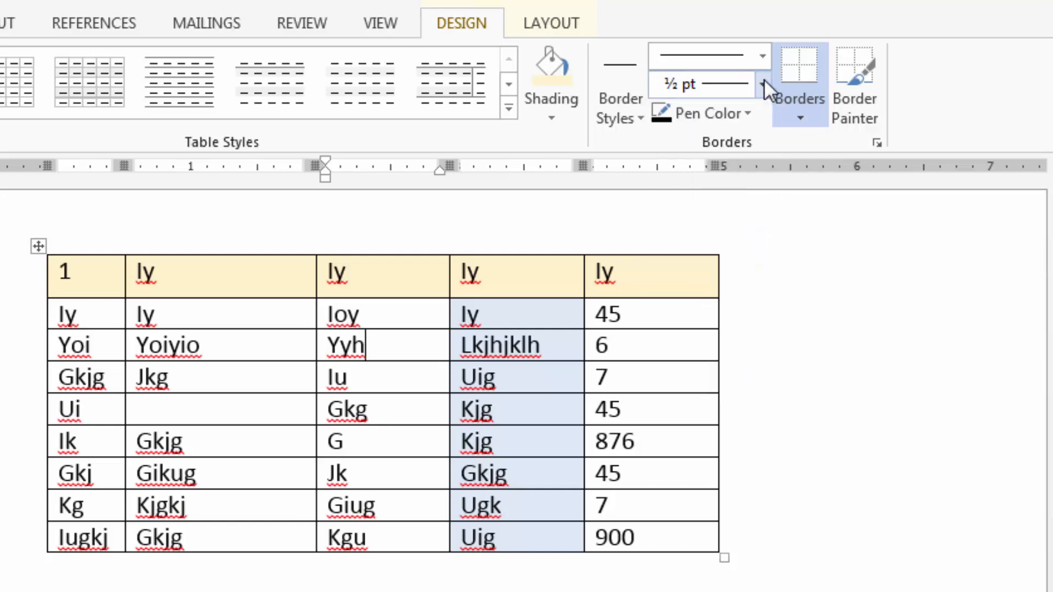
pyautogui.click(750, 115)
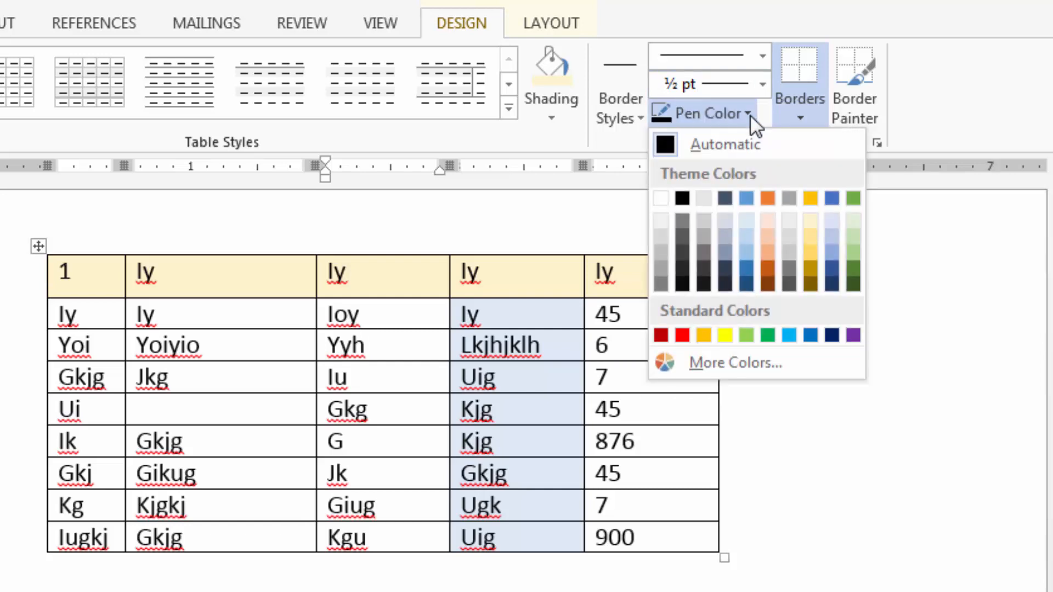
pyautogui.click(751, 115)
# Review the border placement options for the current cell and for the entire selected table, and place the cursor in the header's last cell.
pyautogui.click(800, 117)
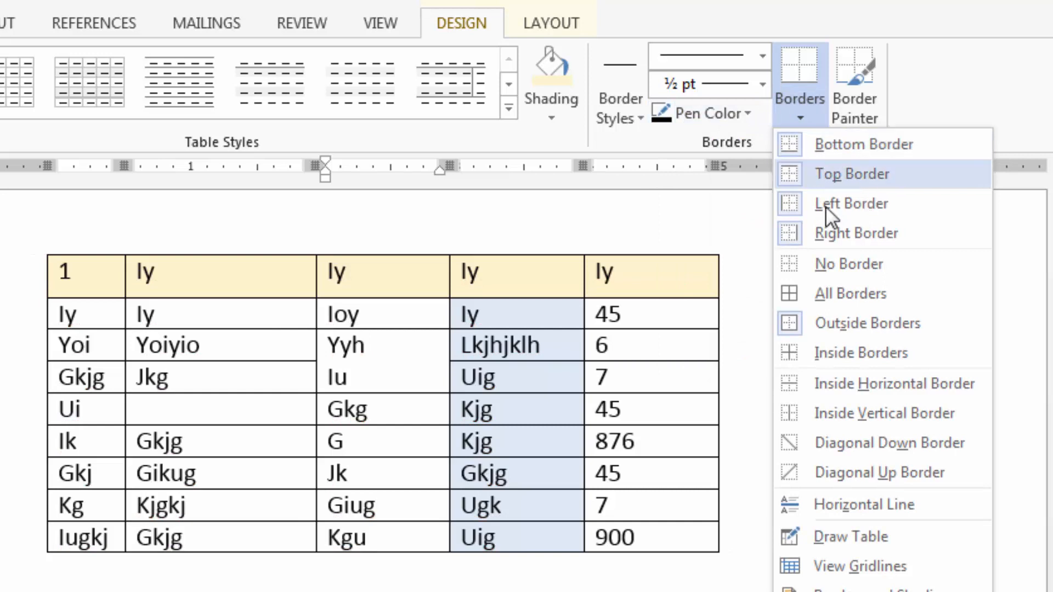
pyautogui.click(780, 294)
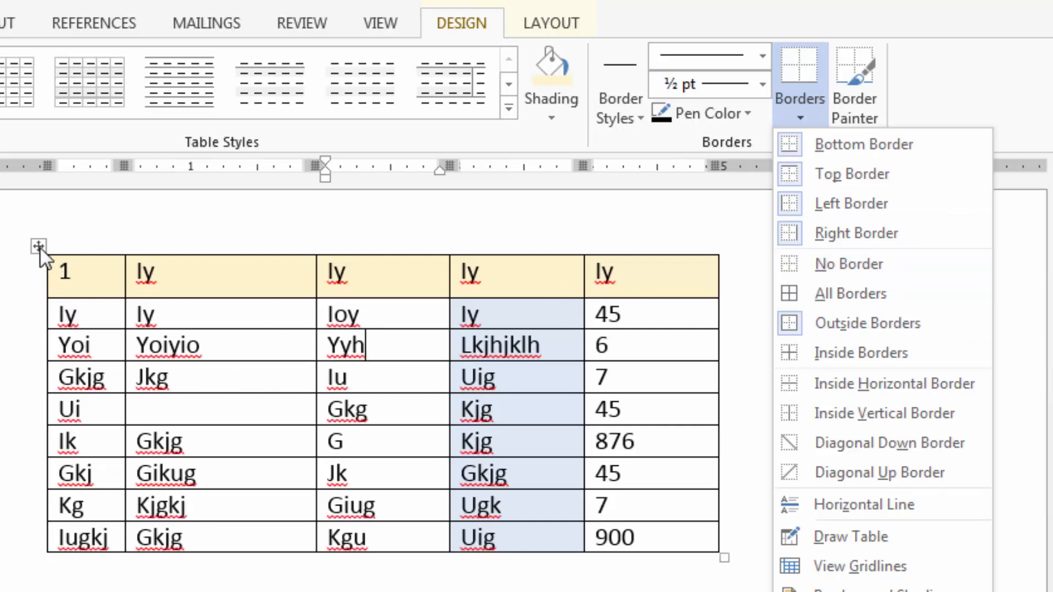
pyautogui.click(38, 246)
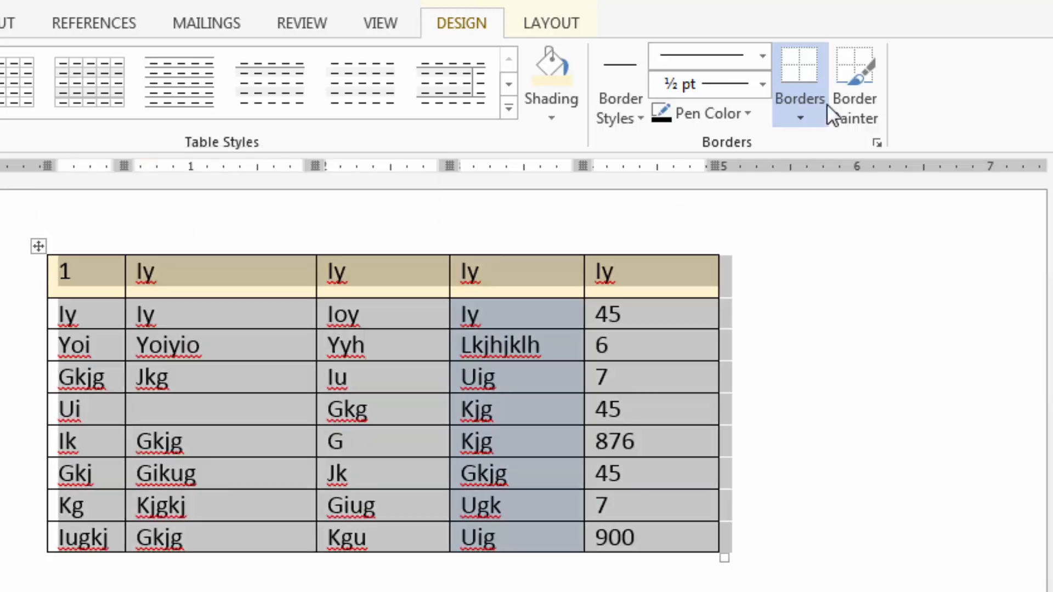
pyautogui.click(808, 100)
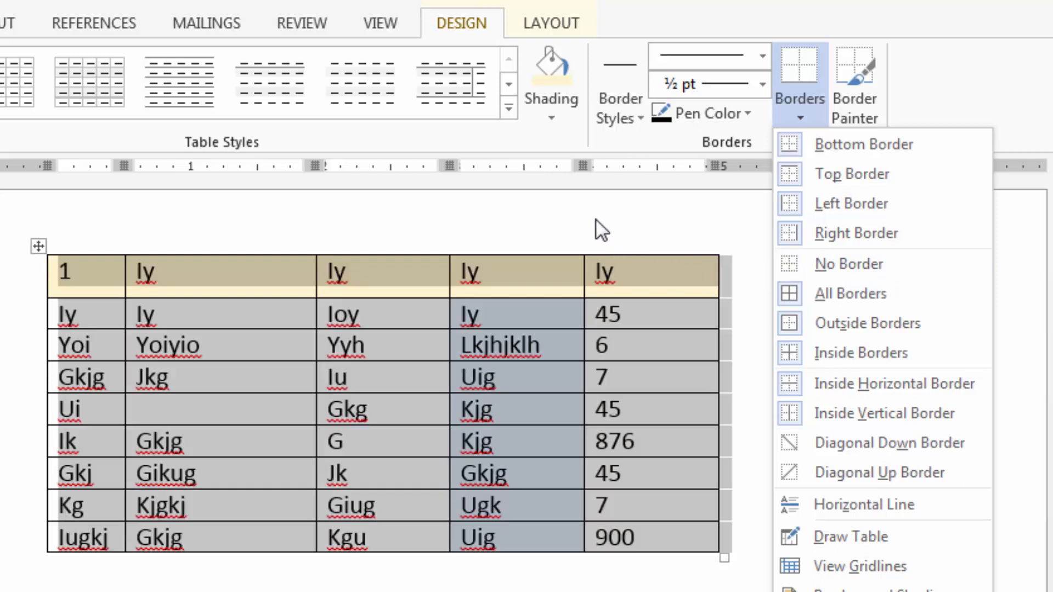
pyautogui.click(637, 275)
pyautogui.click(638, 275)
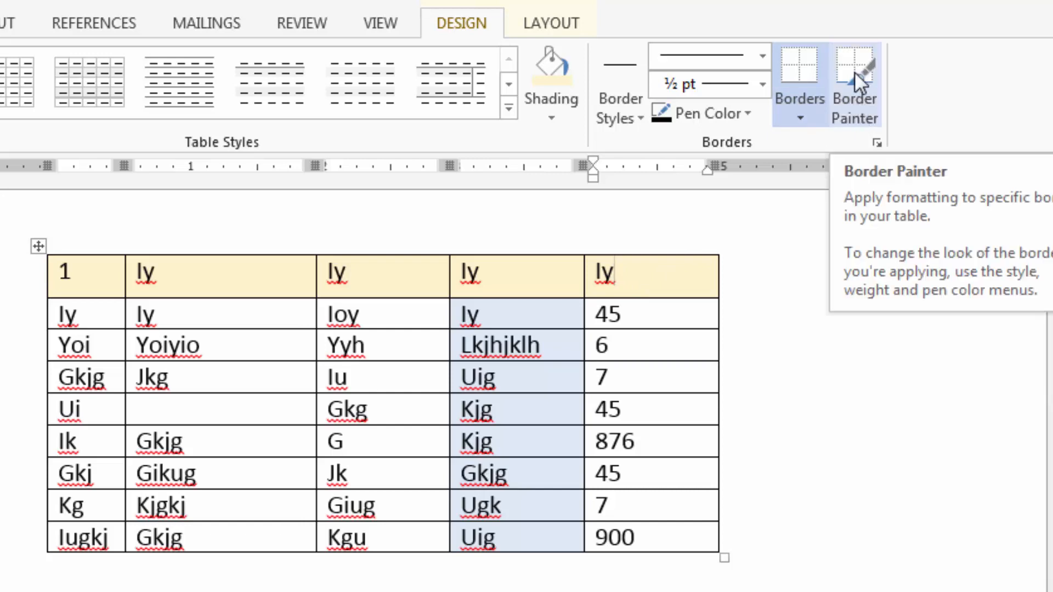
# Set the pen color to red and paint the outer vertical border of the last column from the second through the ninth row with Border Painter.
pyautogui.click(747, 114)
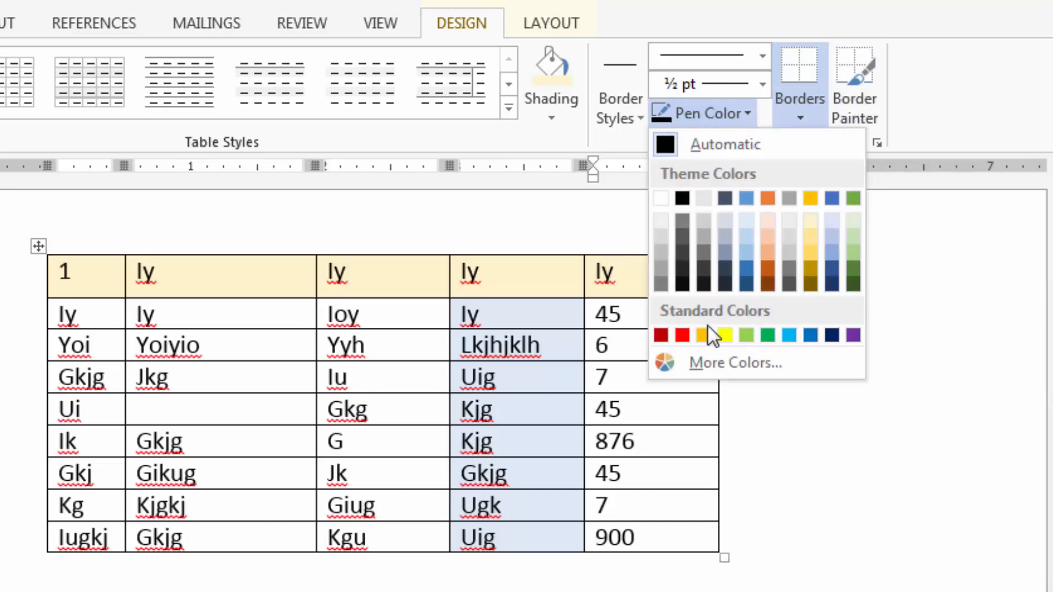
pyautogui.click(687, 335)
pyautogui.click(860, 83)
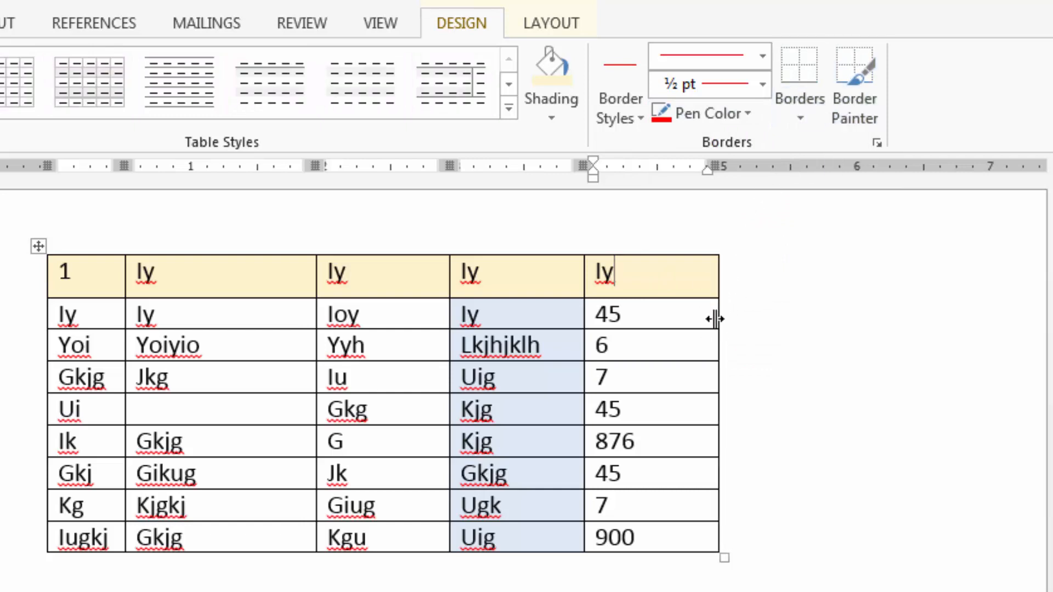
pyautogui.click(855, 71)
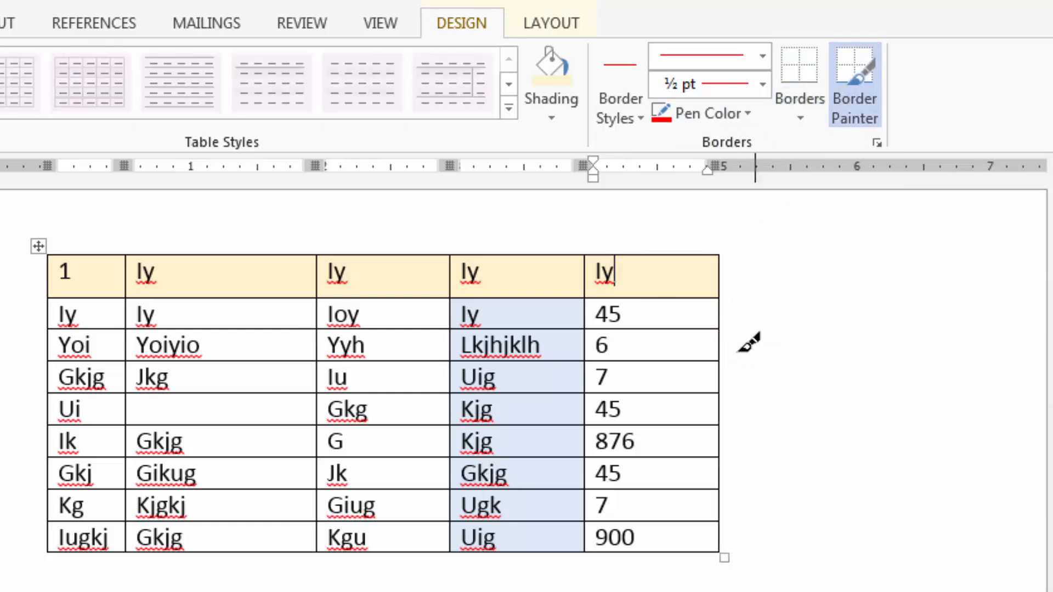
pyautogui.click(719, 313)
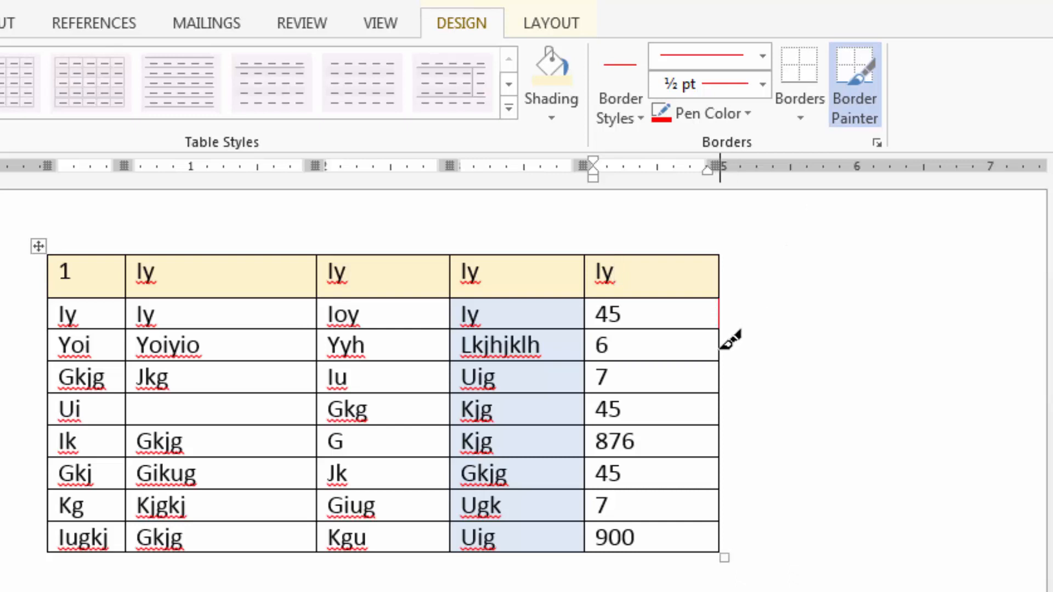
pyautogui.moveTo(721, 344); pyautogui.dragTo(727, 555)
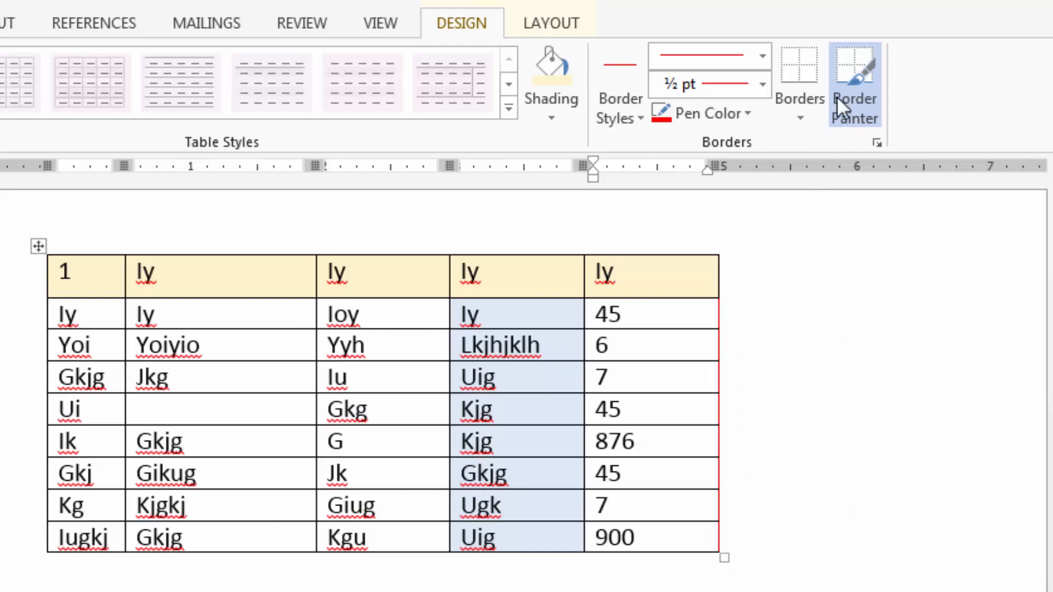
pyautogui.click(854, 82)
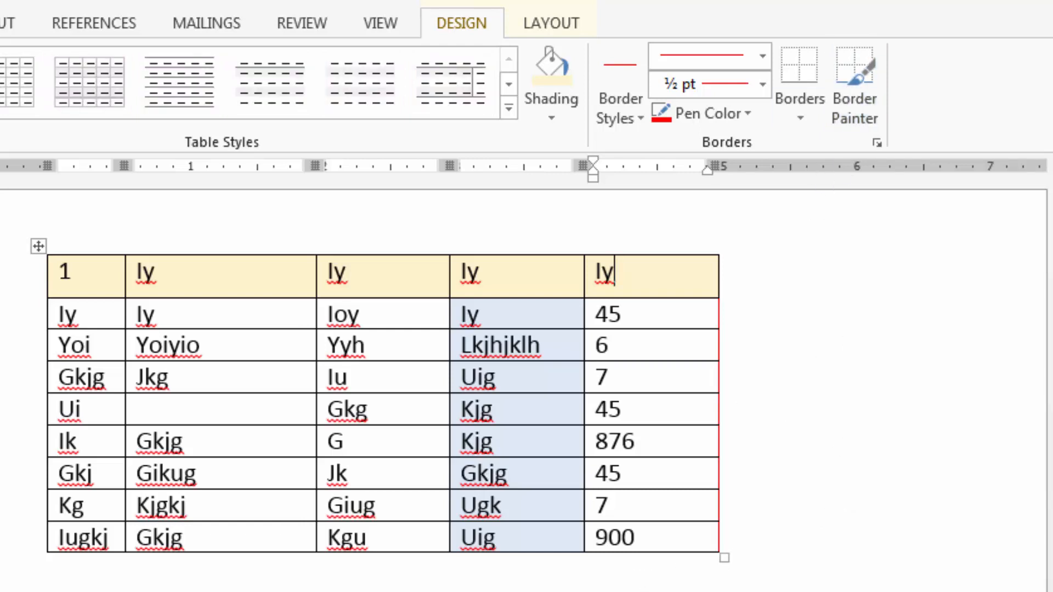
pyautogui.click(384, 576)
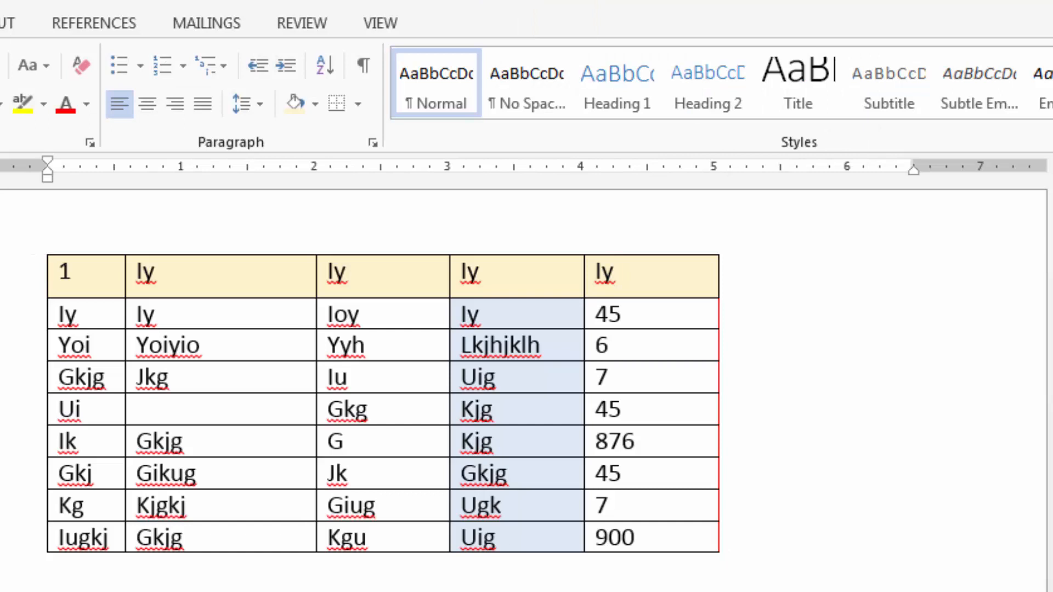
pyautogui.click(655, 382)
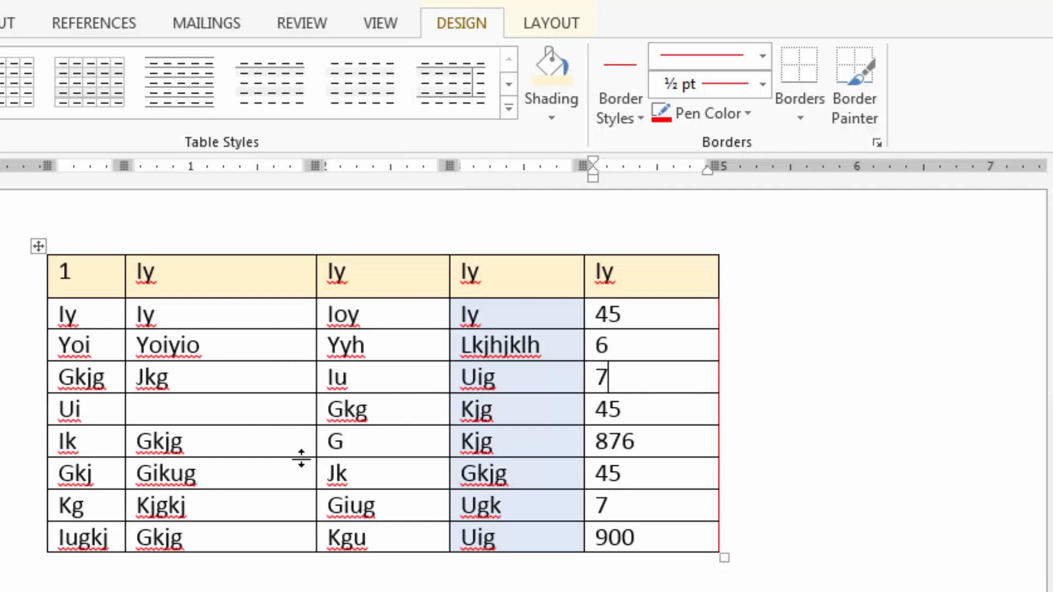
# Remove all borders from the entire table and deselect it.
pyautogui.click(556, 21)
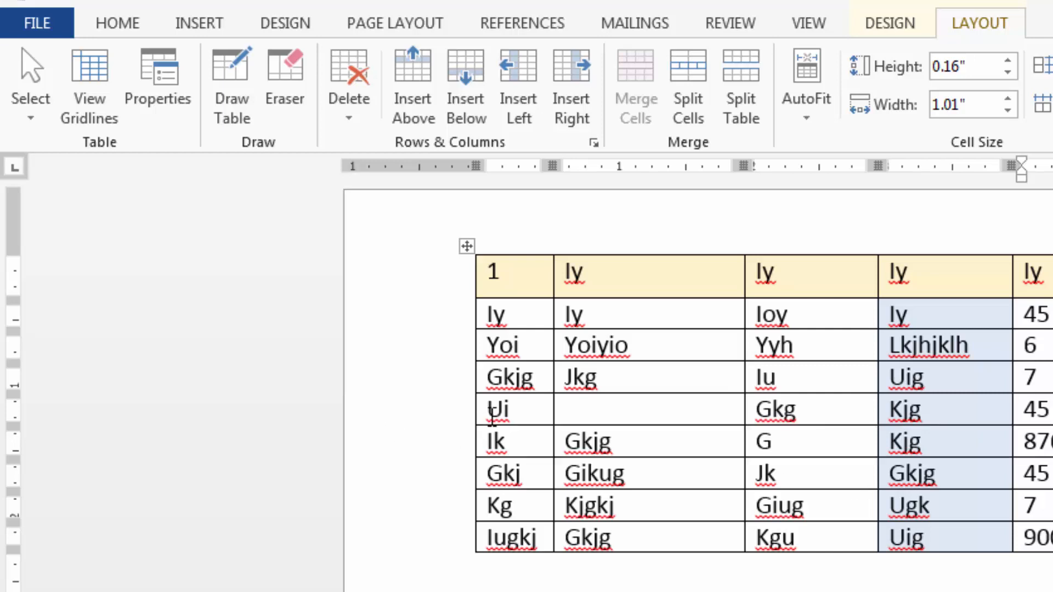
pyautogui.click(467, 246)
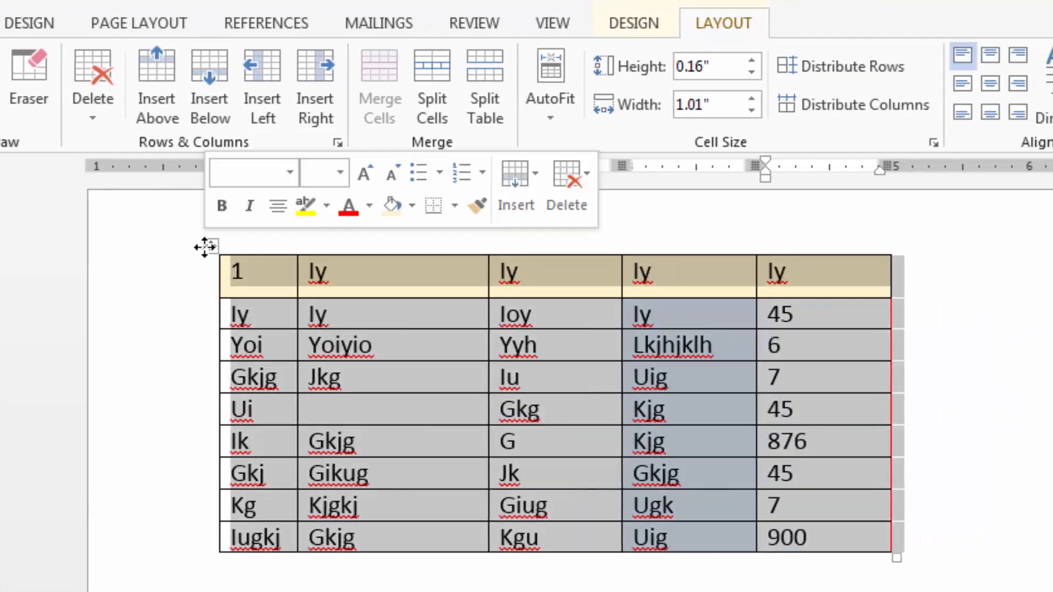
pyautogui.click(403, 25)
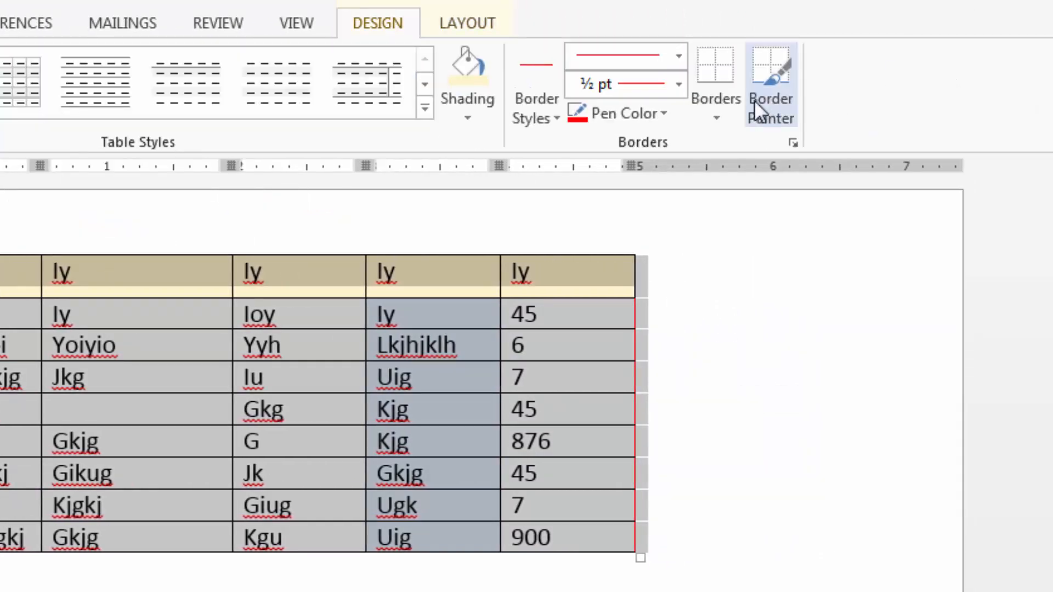
pyautogui.click(716, 117)
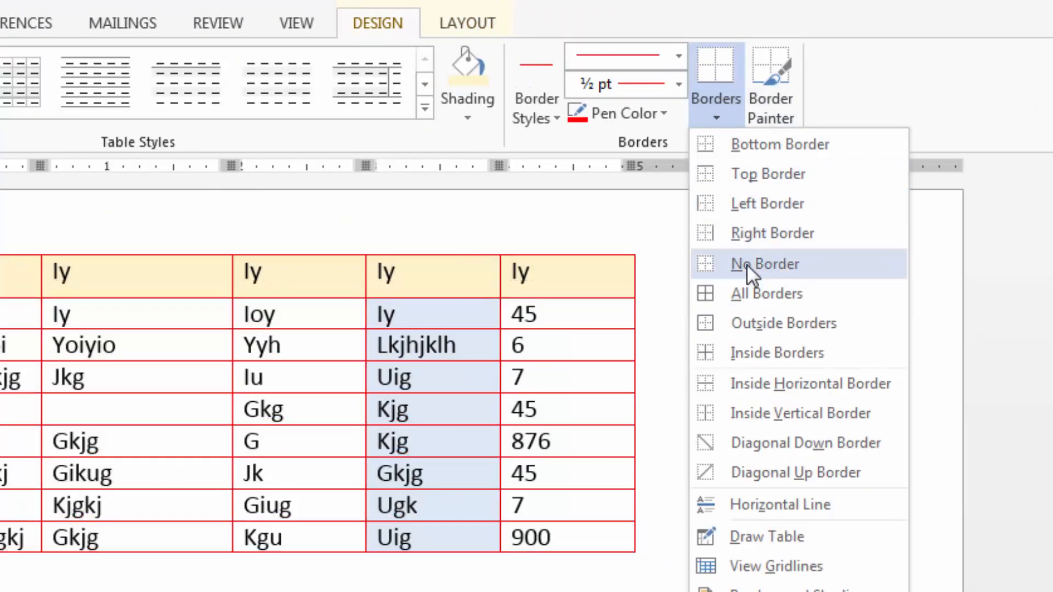
pyautogui.click(746, 264)
pyautogui.click(620, 587)
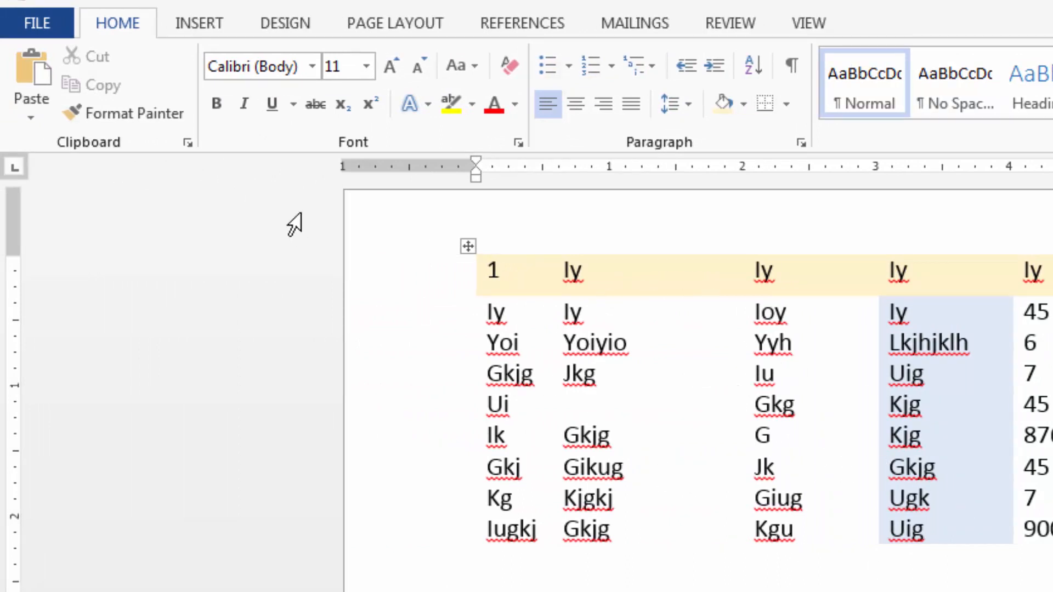
# Display the gridlines of the borderless table and hide them again.
pyautogui.click(645, 381)
pyautogui.click(955, 23)
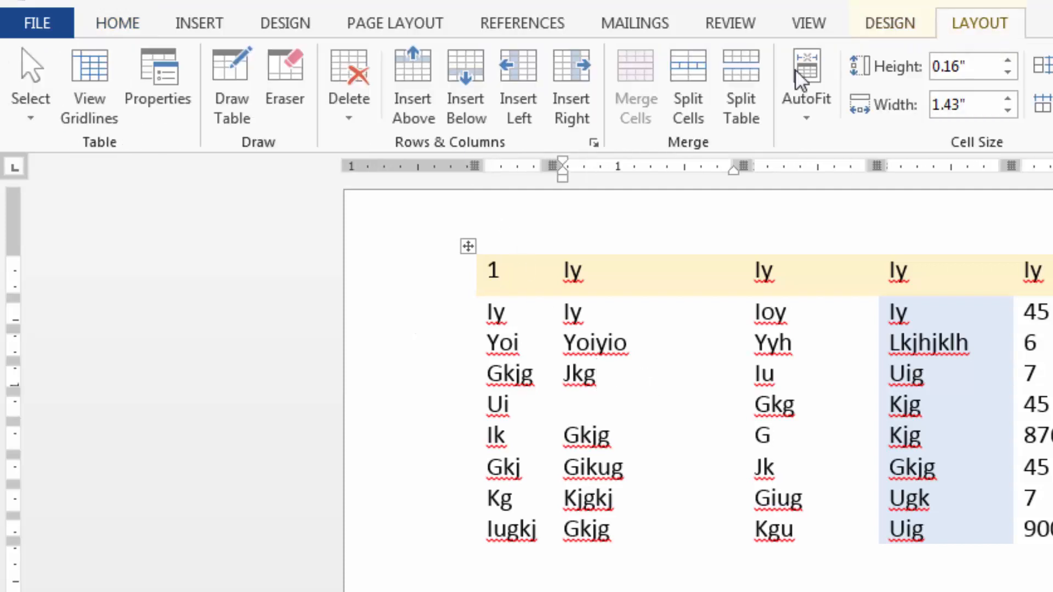
pyautogui.click(97, 75)
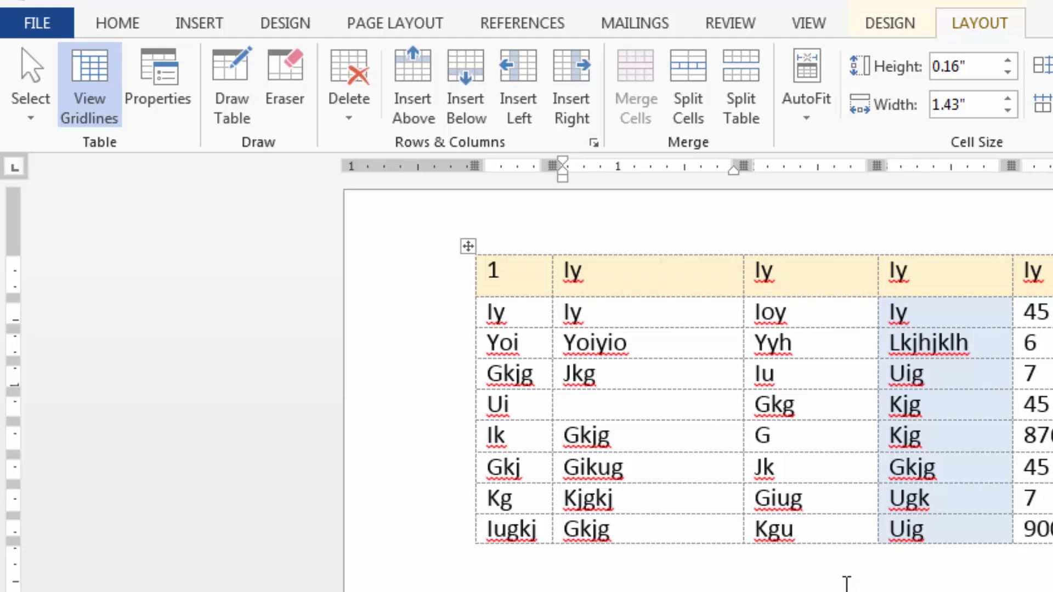
pyautogui.click(115, 120)
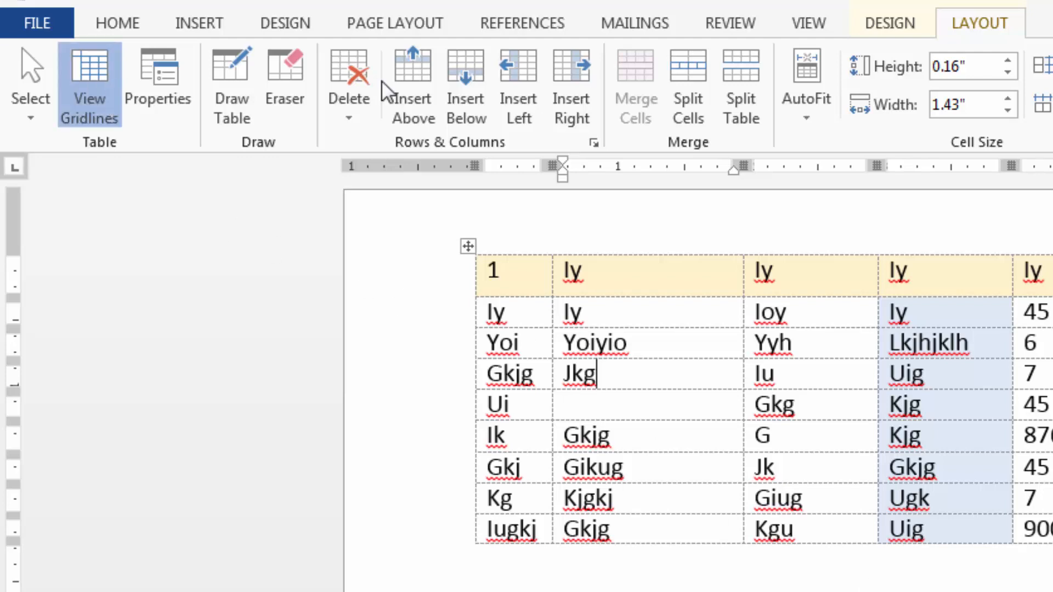
# Reset the border pen color to Automatic and apply borders around the fourth row's second cell.
pyautogui.click(835, 23)
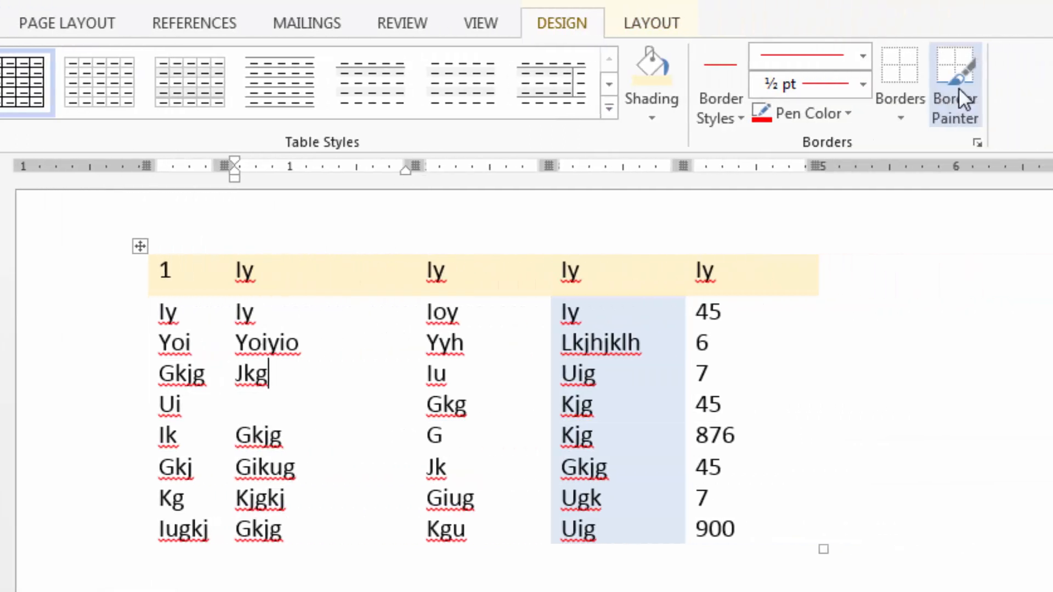
pyautogui.click(849, 114)
pyautogui.click(767, 144)
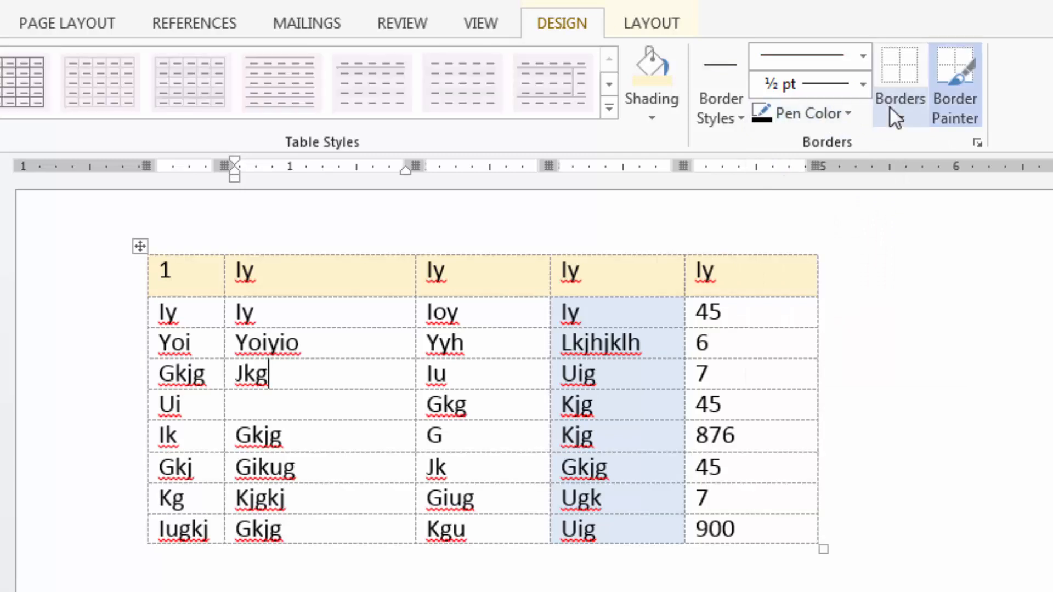
pyautogui.click(901, 117)
pyautogui.click(932, 256)
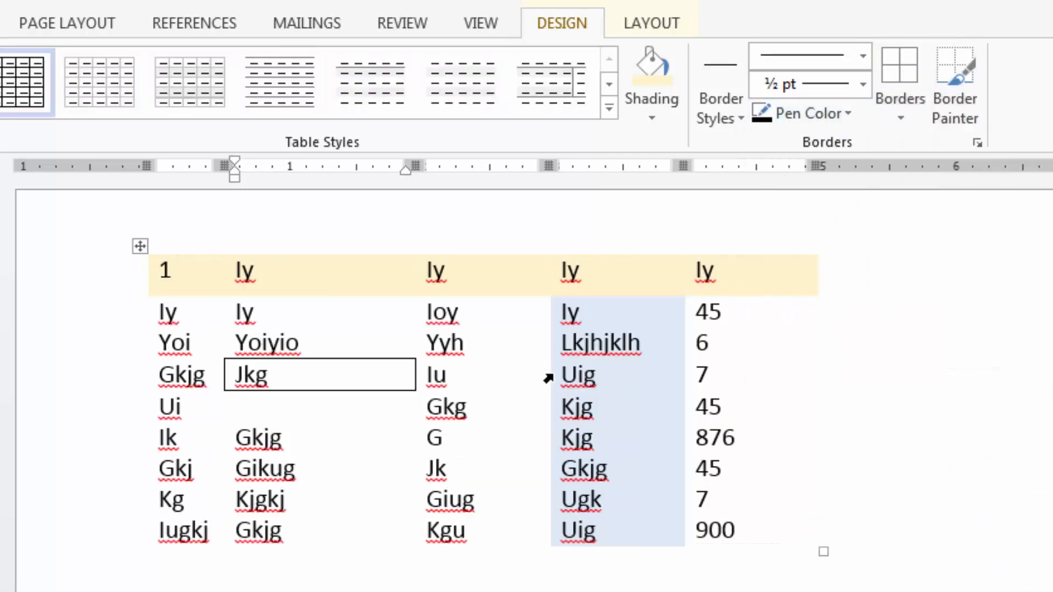
# Apply All Borders to the entire table and place the cursor in the fourth row's third cell.
pyautogui.click(140, 247)
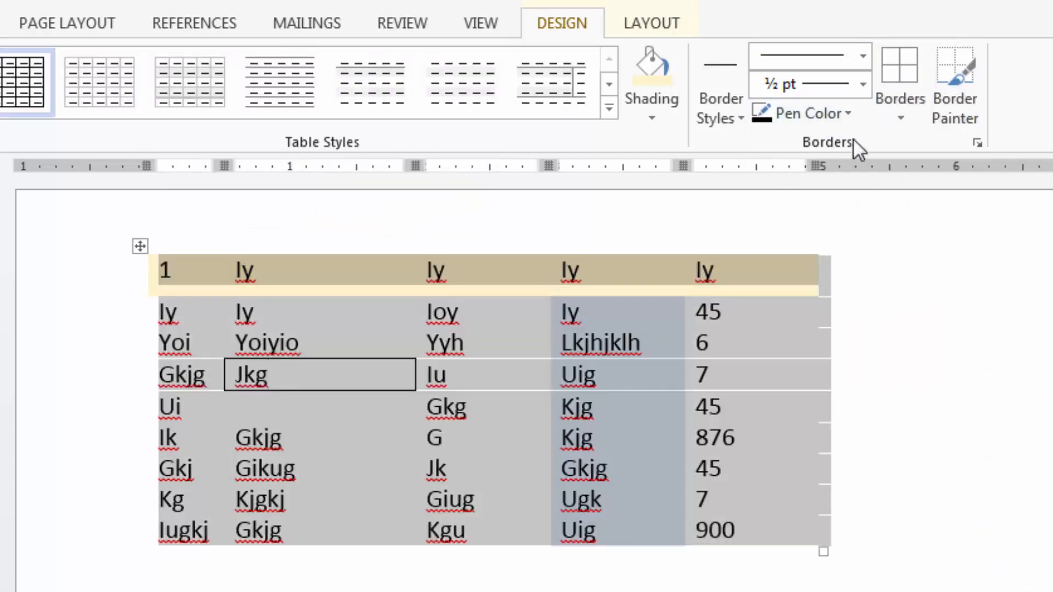
pyautogui.click(900, 116)
pyautogui.click(924, 296)
pyautogui.click(470, 384)
# Increase the height of the table's header row to about two and a half times its original height.
pyautogui.click(652, 25)
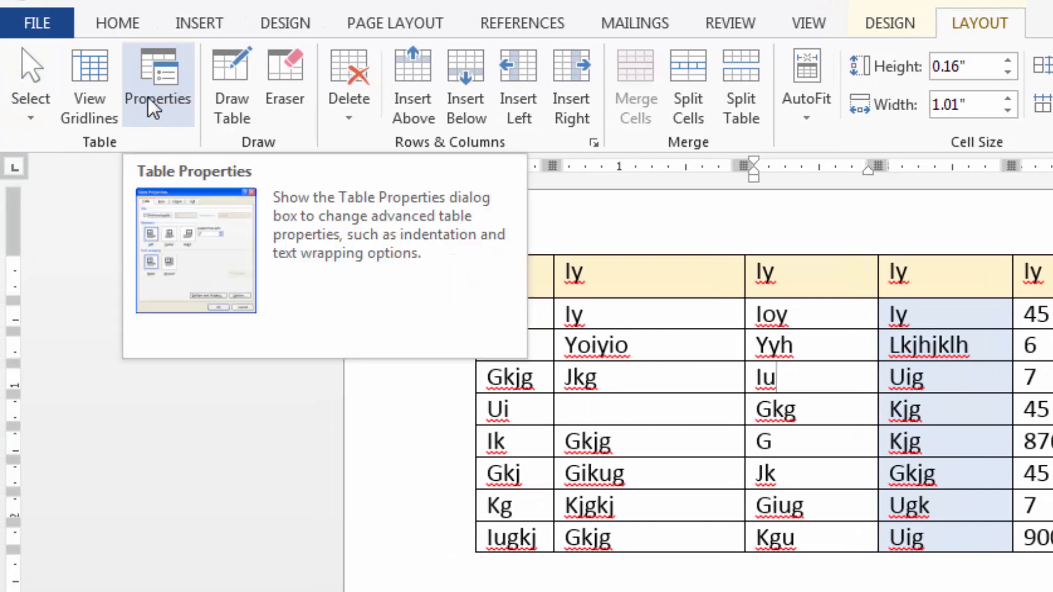
pyautogui.click(157, 77)
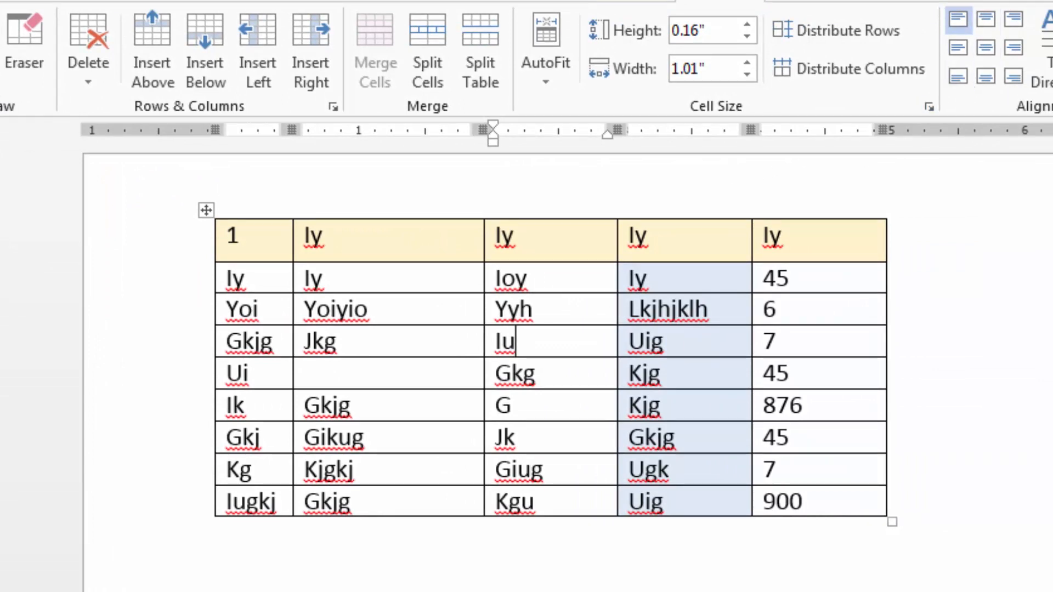
pyautogui.click(1, 1)
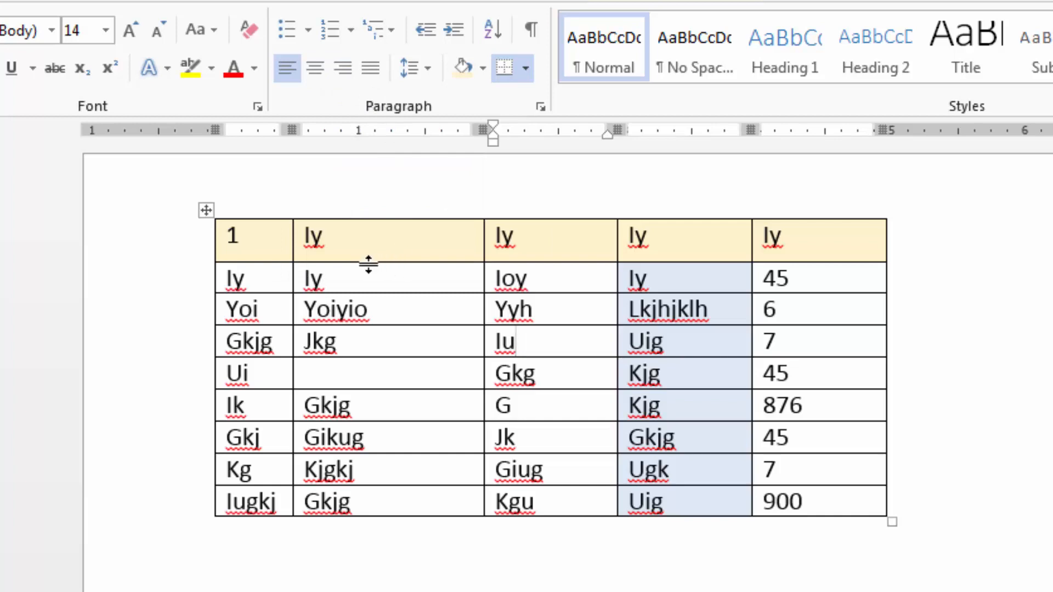
pyautogui.moveTo(368, 264); pyautogui.dragTo(369, 324)
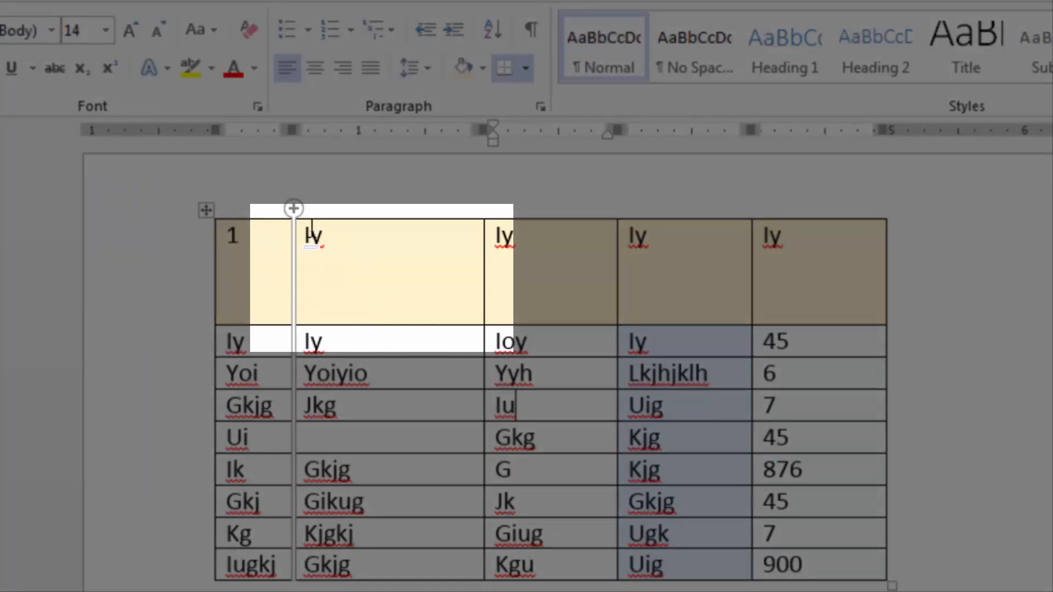
pyautogui.moveTo(308, 262)
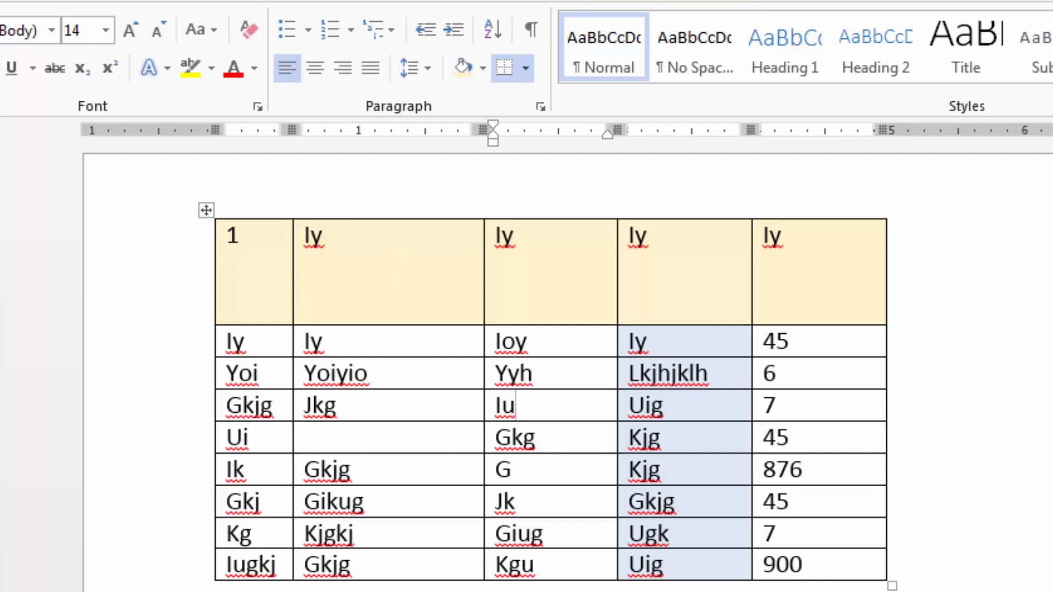
# Review the cell, column, row and table settings in the Table Properties dialog and close it without changes.
pyautogui.click(705, 2)
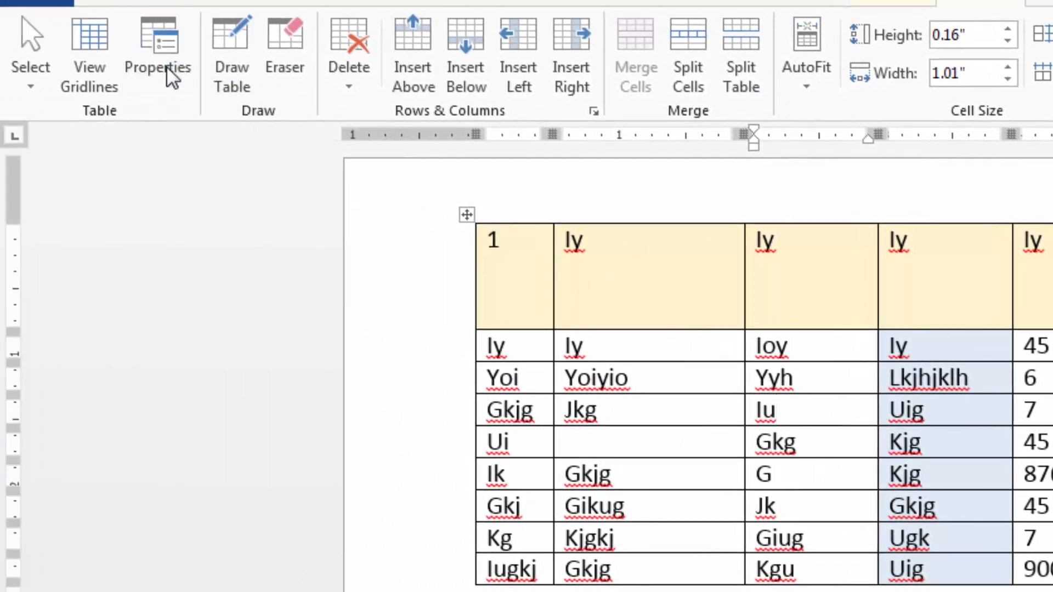
pyautogui.click(166, 67)
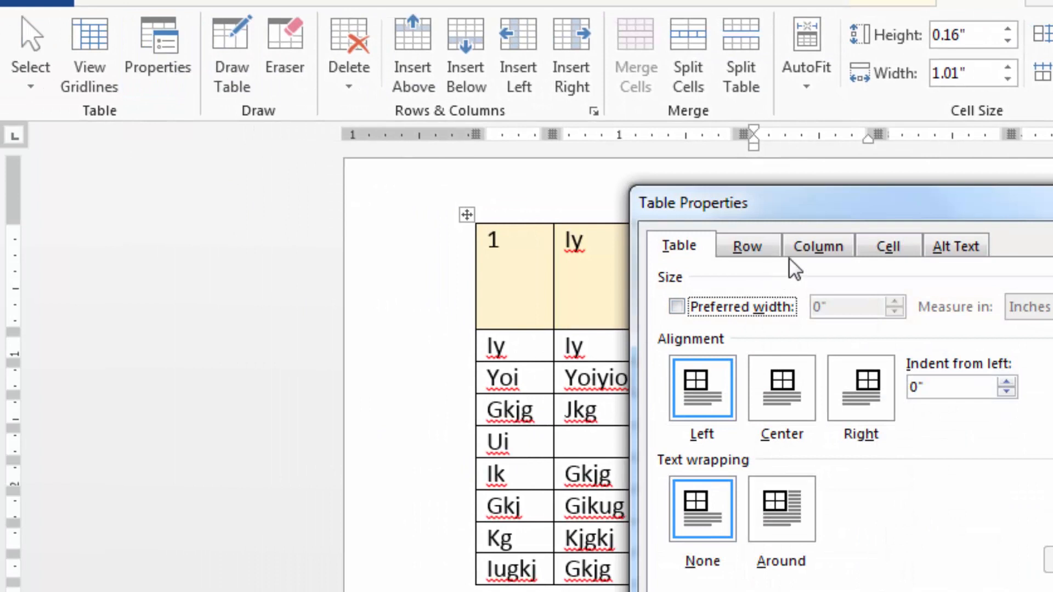
pyautogui.click(868, 250)
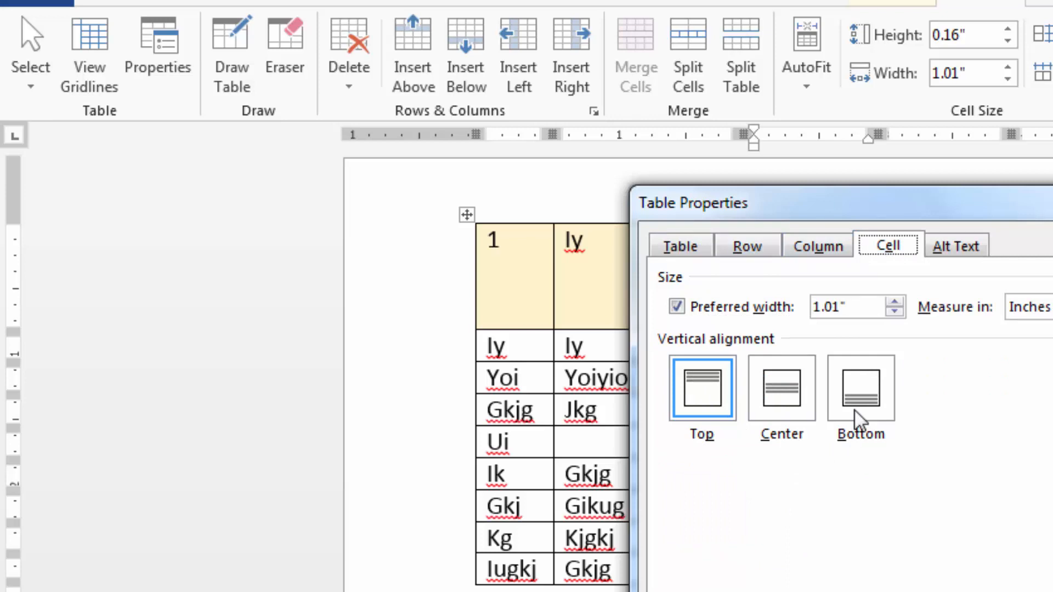
pyautogui.click(818, 243)
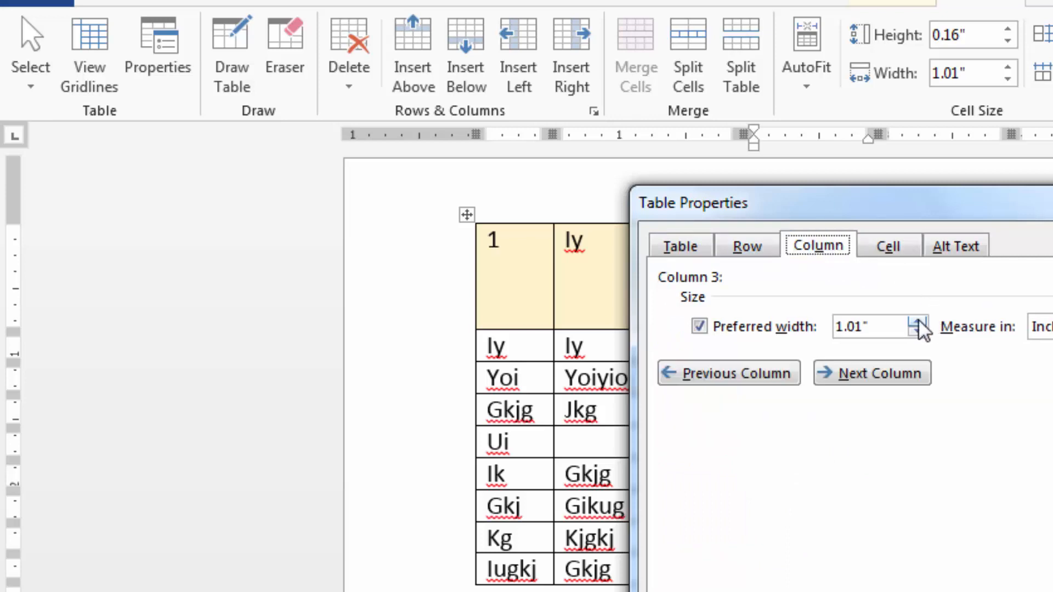
pyautogui.moveTo(918, 197); pyautogui.dragTo(955, 211)
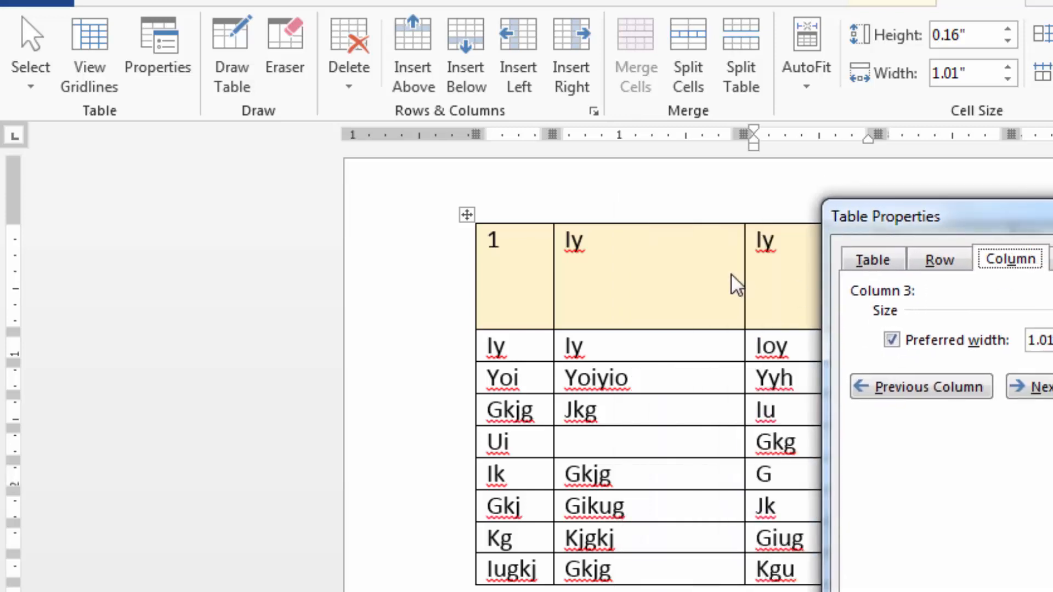
pyautogui.click(937, 261)
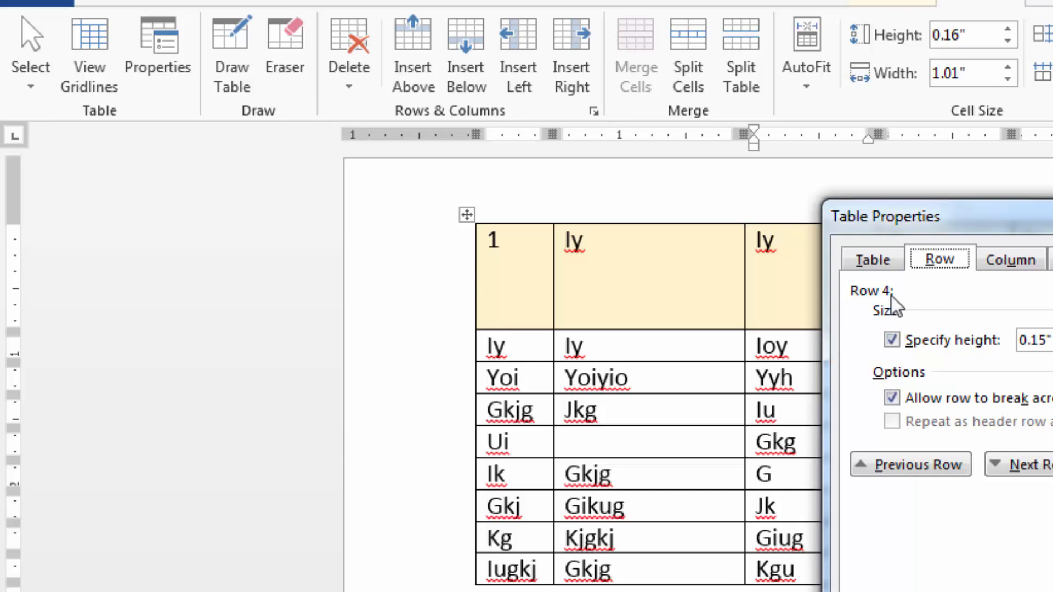
pyautogui.click(871, 259)
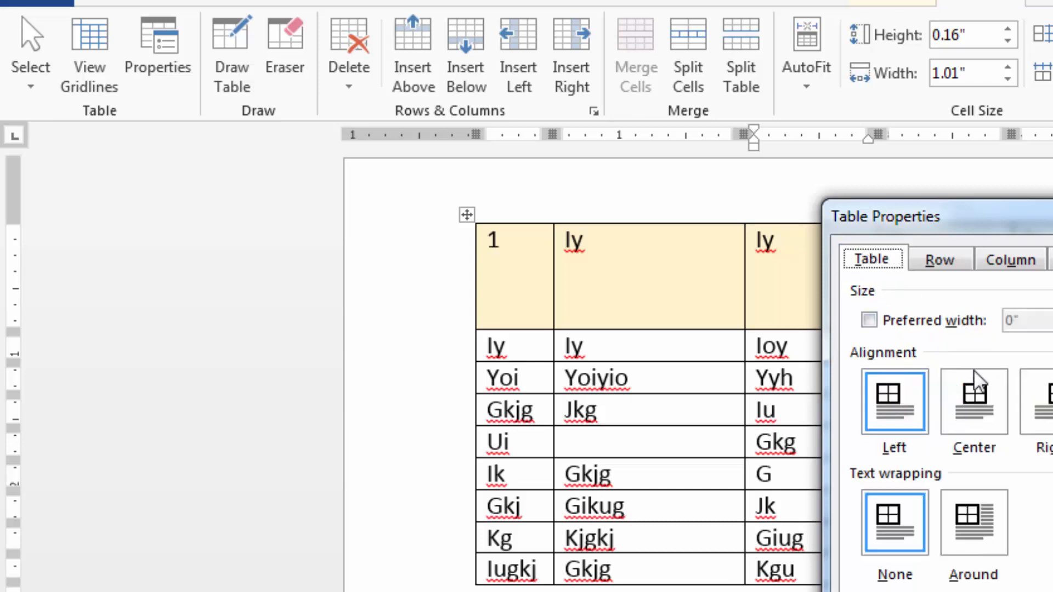
pyautogui.press('Escape')
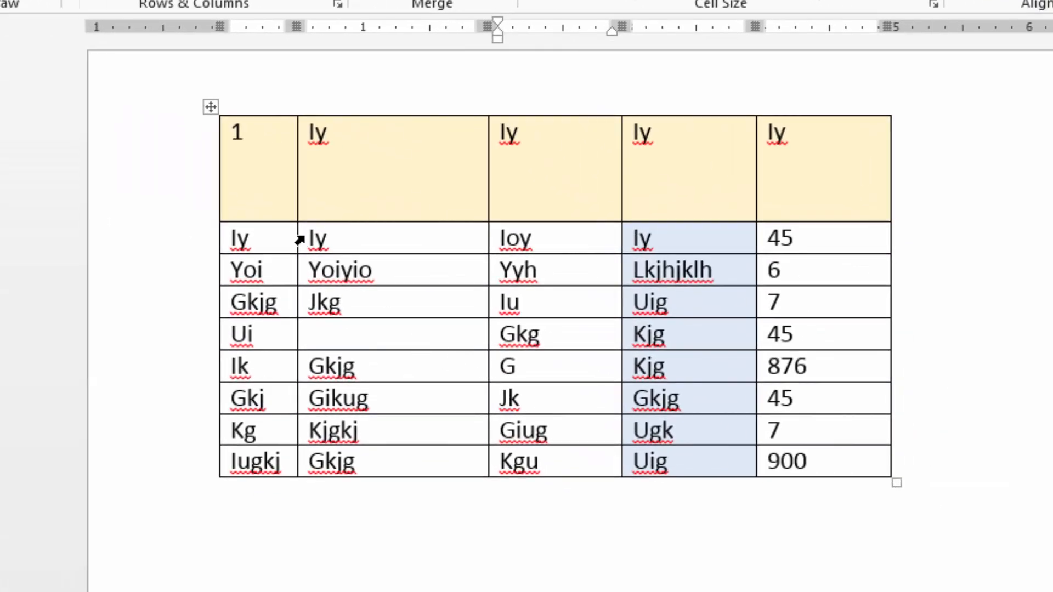
# Select in turn the table's first two columns, its top three rows, and the empty cell in the second column.
pyautogui.click(257, 105)
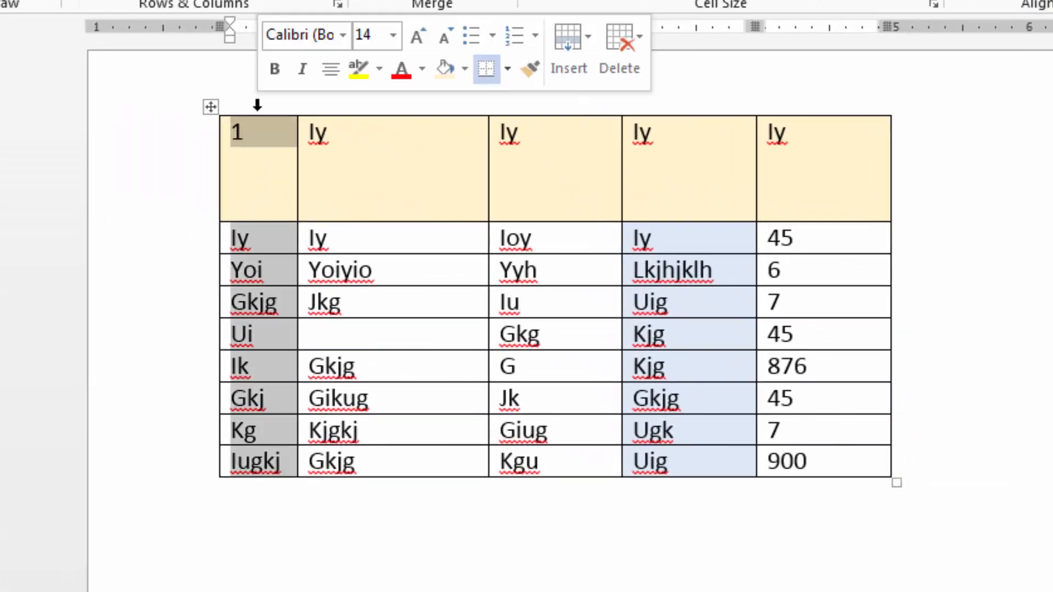
pyautogui.click(365, 102)
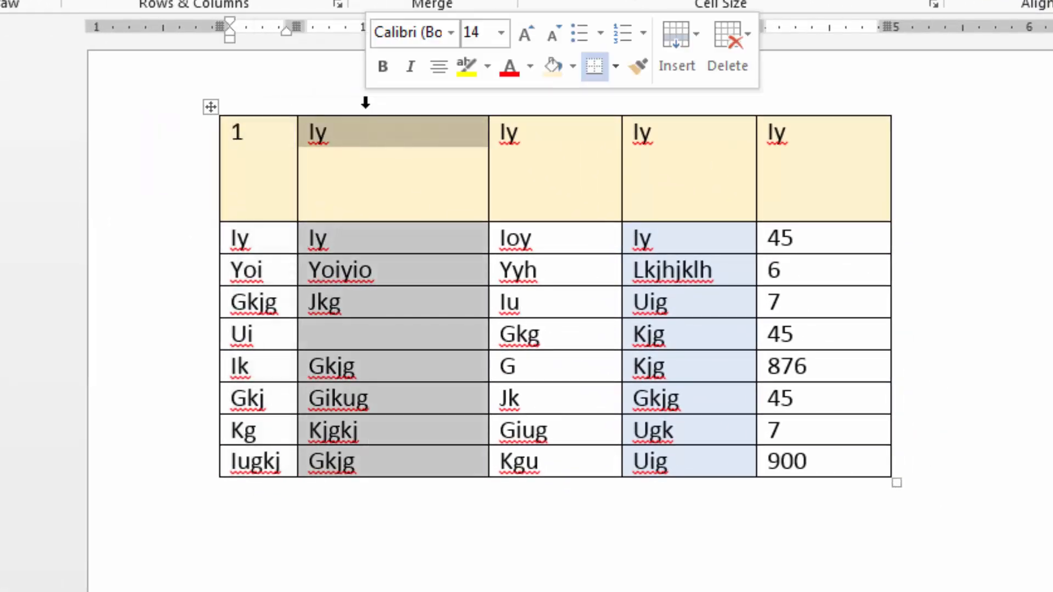
pyautogui.click(190, 185)
pyautogui.click(181, 244)
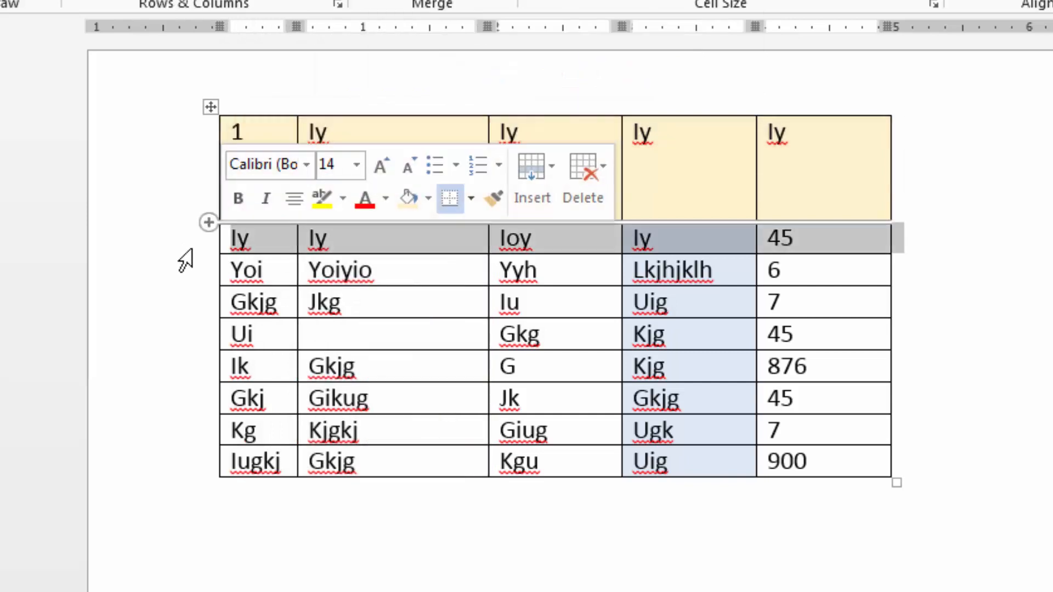
pyautogui.click(191, 280)
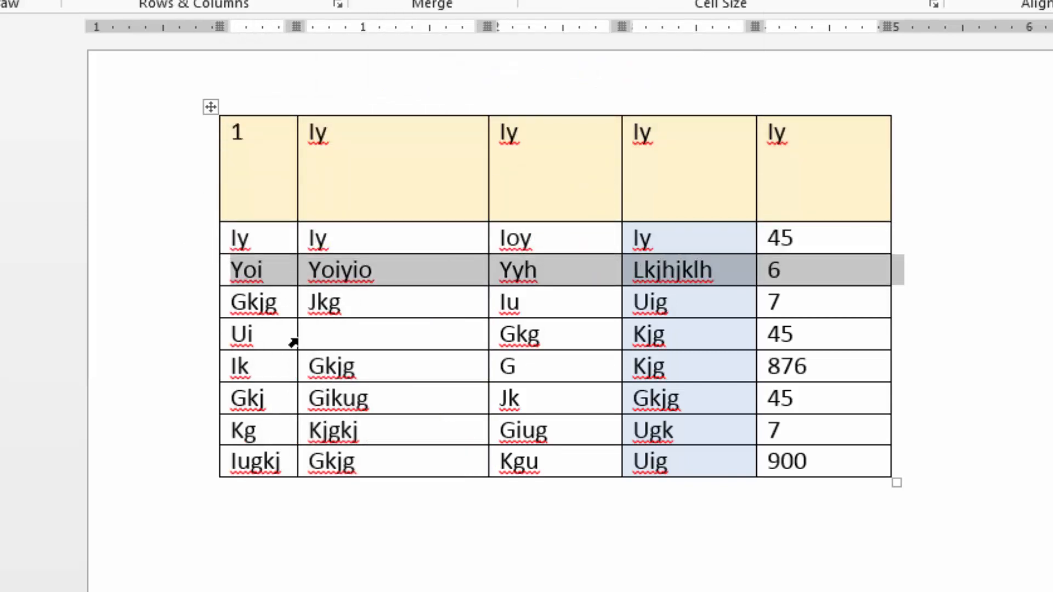
pyautogui.click(296, 343)
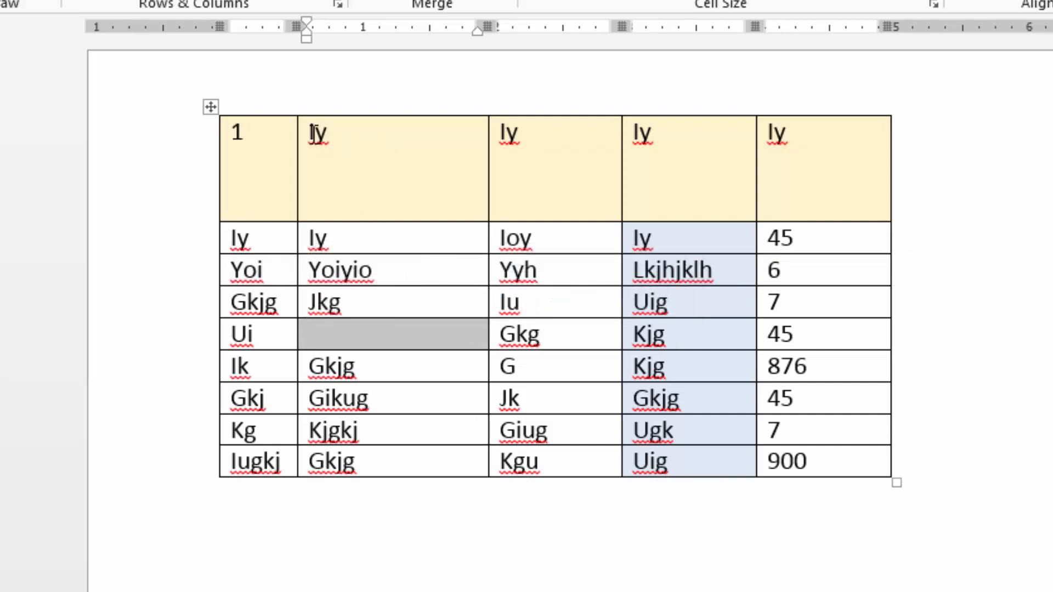
# Select every cell of the second column and the block from the fourth to the seventh row, and clear the selection.
pyautogui.moveTo(320, 152); pyautogui.dragTo(383, 452)
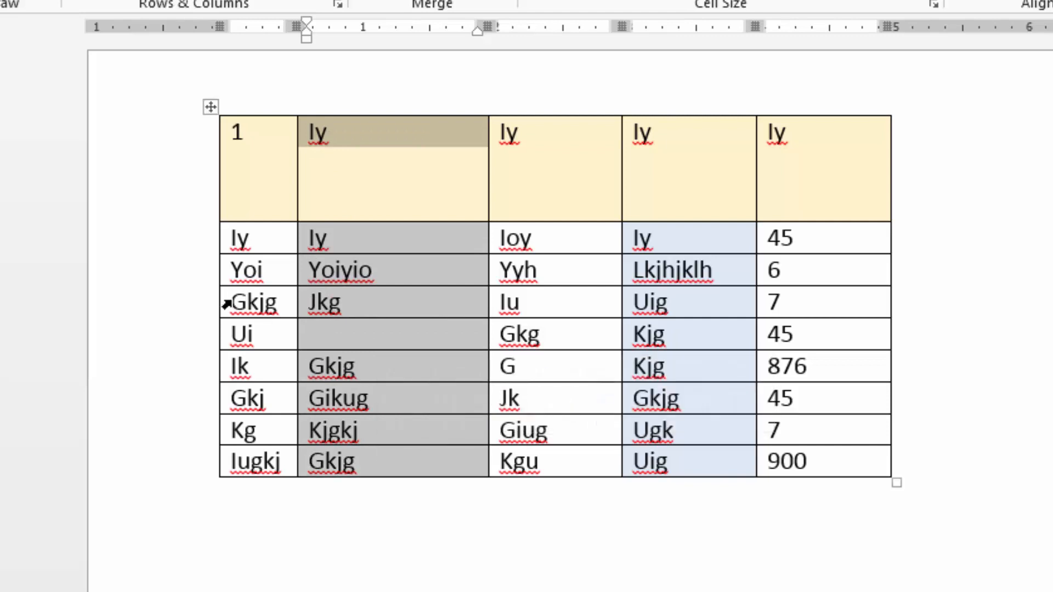
pyautogui.moveTo(225, 304); pyautogui.dragTo(820, 399)
pyautogui.click(680, 348)
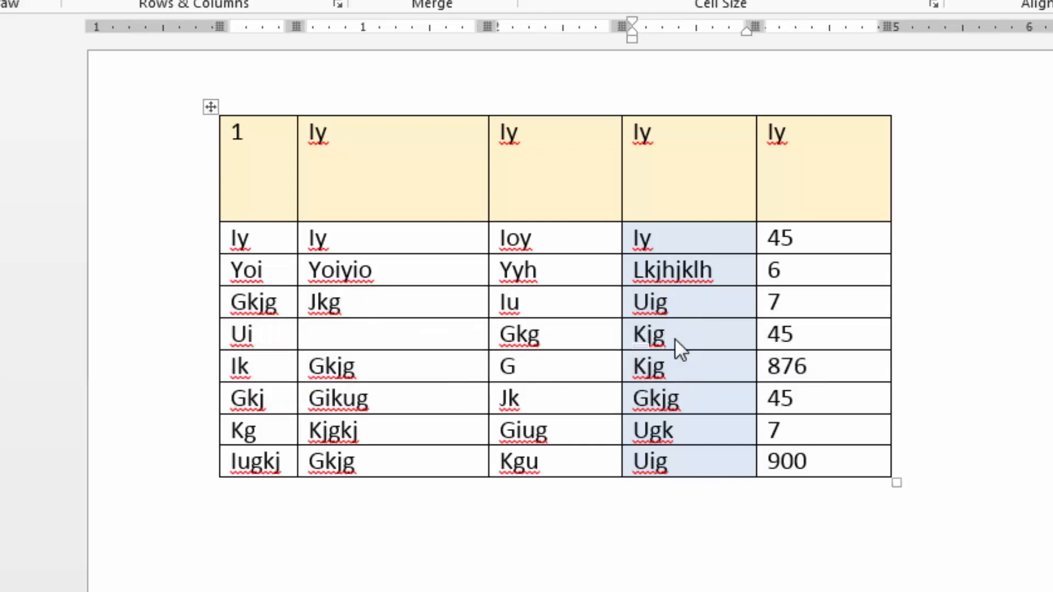
# Select the whole first column by extending the selection downward from the header cell containing 1.
pyautogui.click(233, 135)
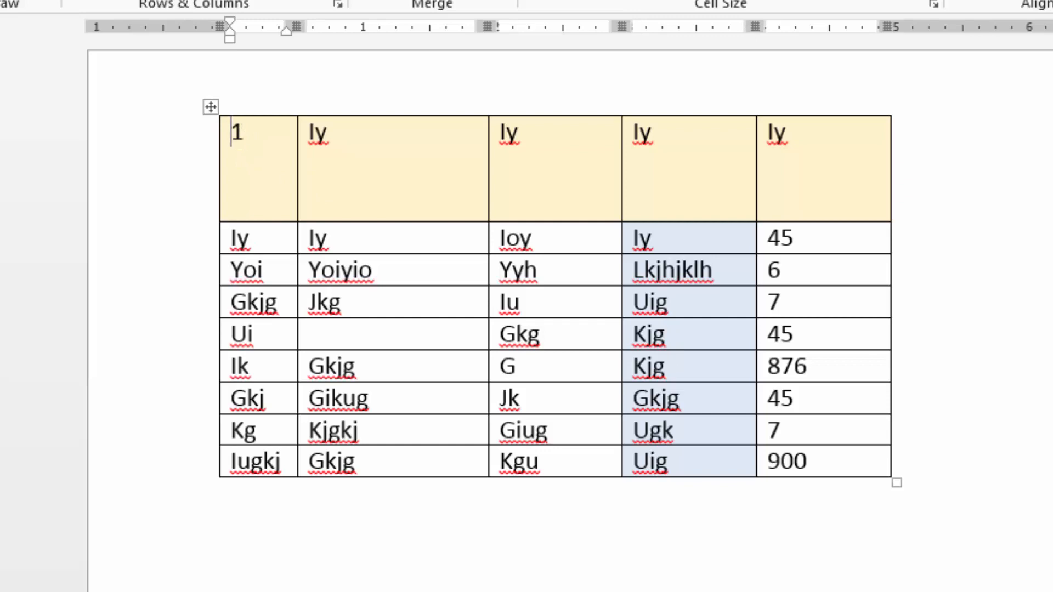
pyautogui.hotkey('shift', 'Down')
pyautogui.hotkey('shift', 'Down')
pyautogui.hotkey('shift', 'Down')
pyautogui.hotkey('shift', 'Down')
pyautogui.hotkey('shift', 'Down')
pyautogui.hotkey('shift', 'Down')
pyautogui.hotkey('shift', 'Down')
pyautogui.hotkey('shift', 'Down')
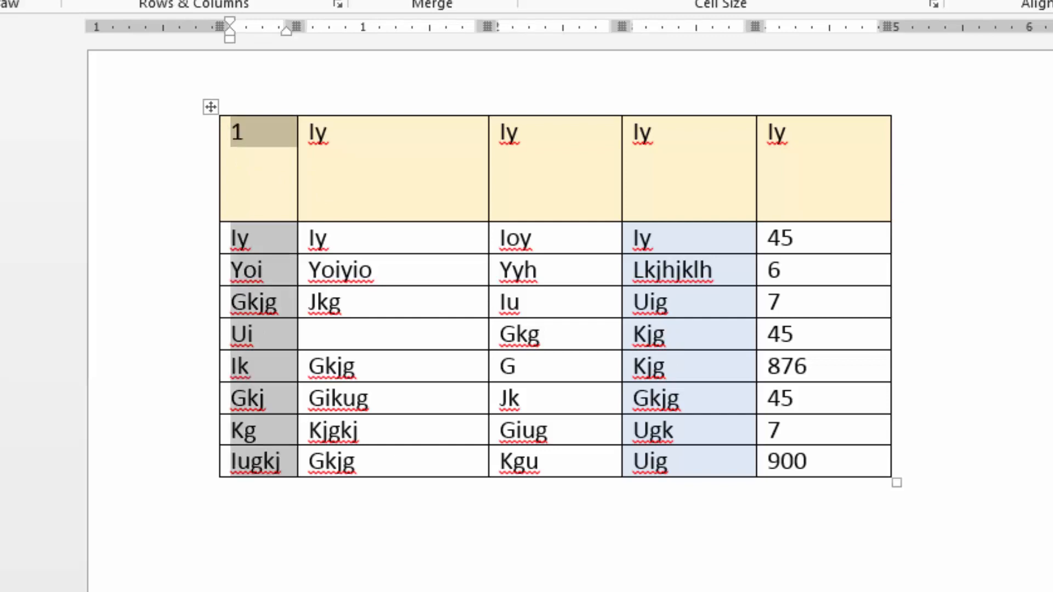
# Select the fourth through sixth rows starting from the fourth row's first cell, followed by the entire table, and clear the selection.
pyautogui.click(314, 303)
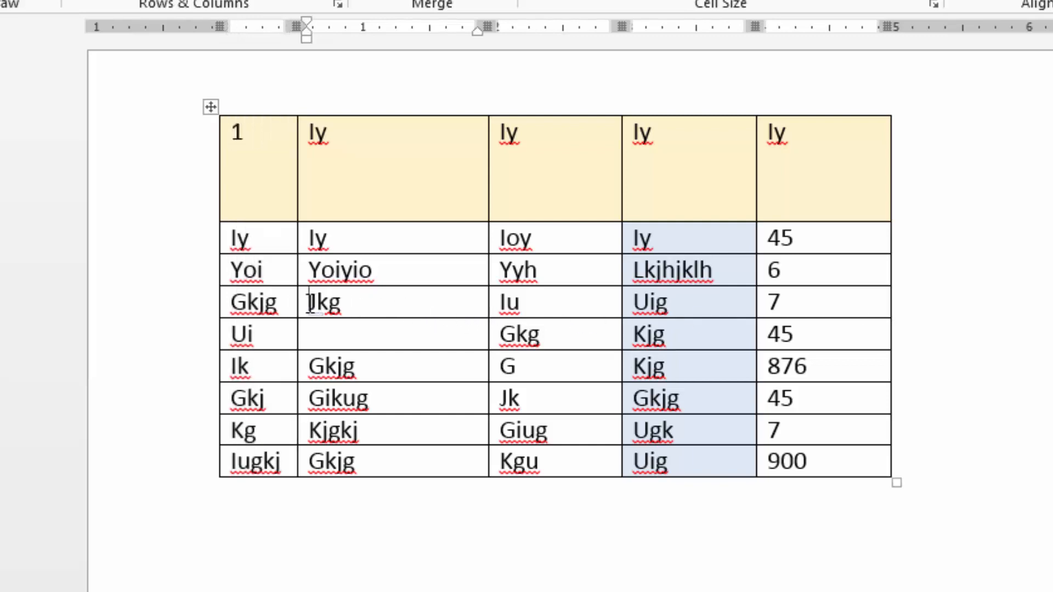
pyautogui.click(225, 307)
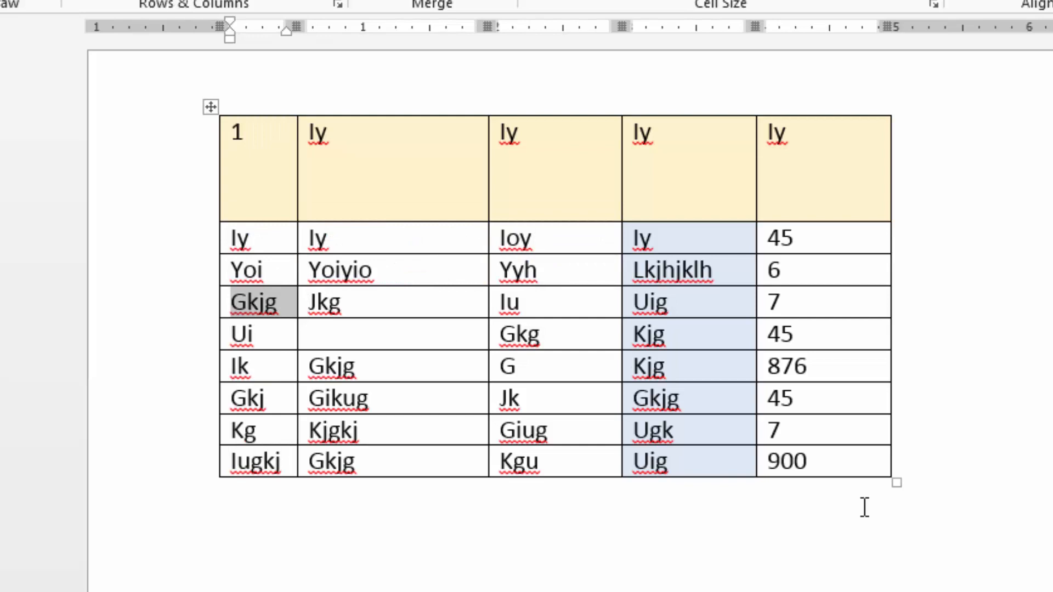
pyautogui.hotkey('shift', 'Right')
pyautogui.hotkey('shift', 'Right')
pyautogui.hotkey('shift', 'Right')
pyautogui.hotkey('shift', 'Right')
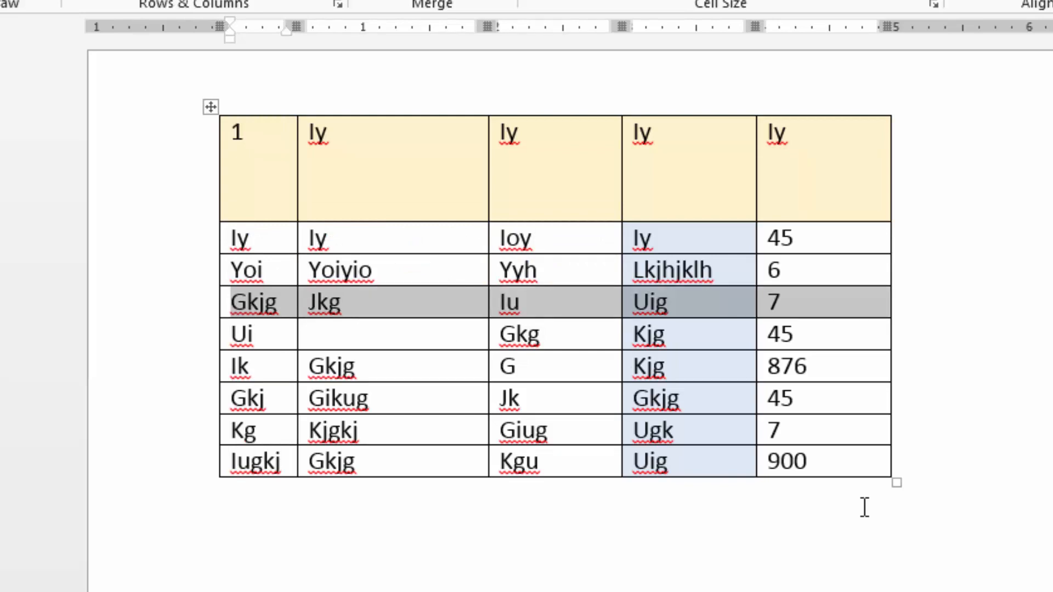
pyautogui.hotkey('shift', 'Down')
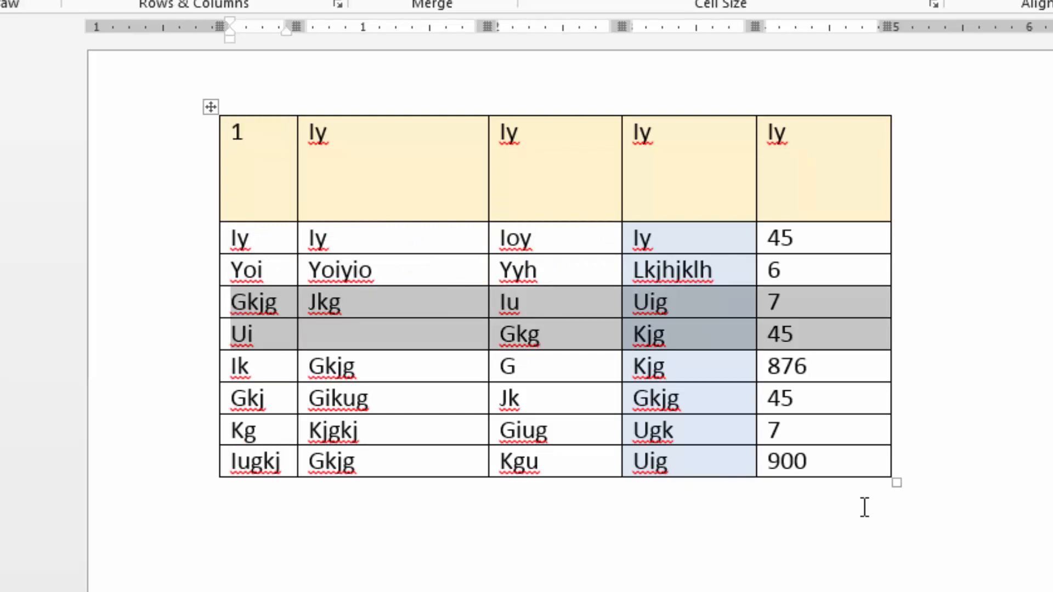
pyautogui.hotkey('shift', 'Down')
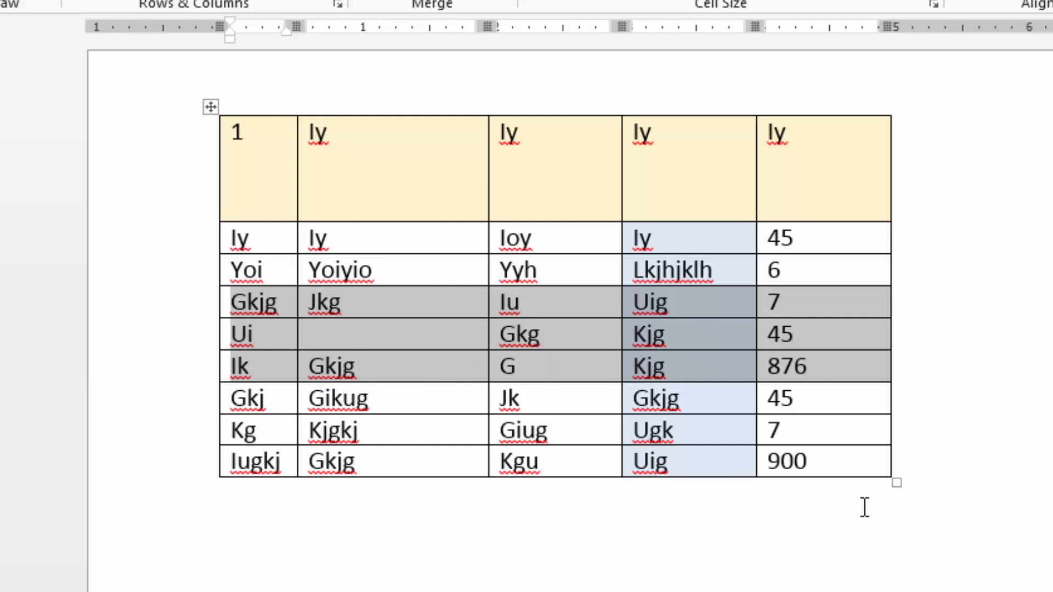
pyautogui.click(207, 108)
pyautogui.click(397, 198)
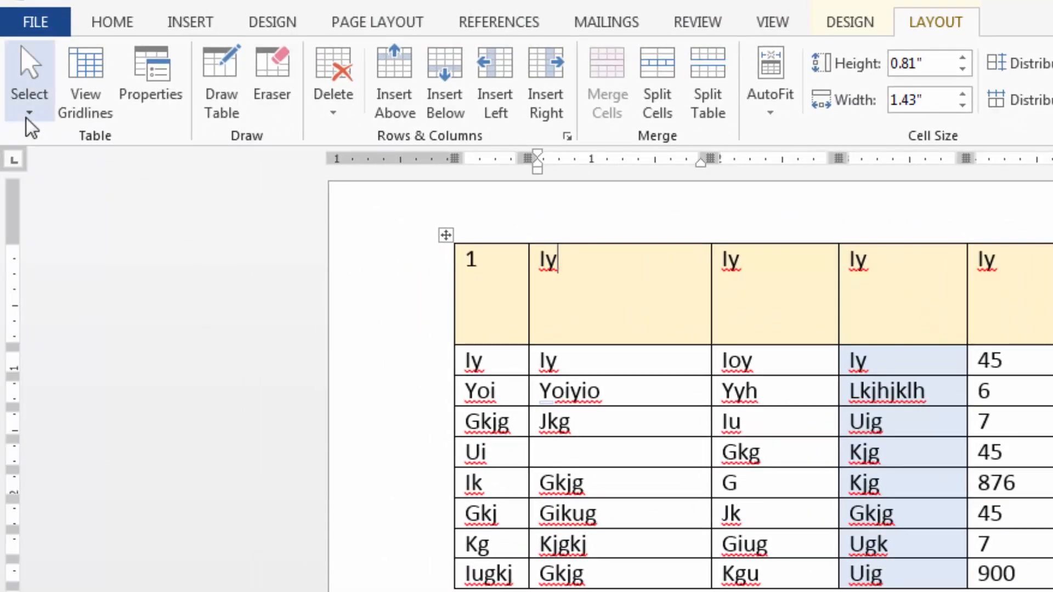
# Apply Select Cell to the cell containing Yoiyio and Select Column to its column.
pyautogui.click(628, 385)
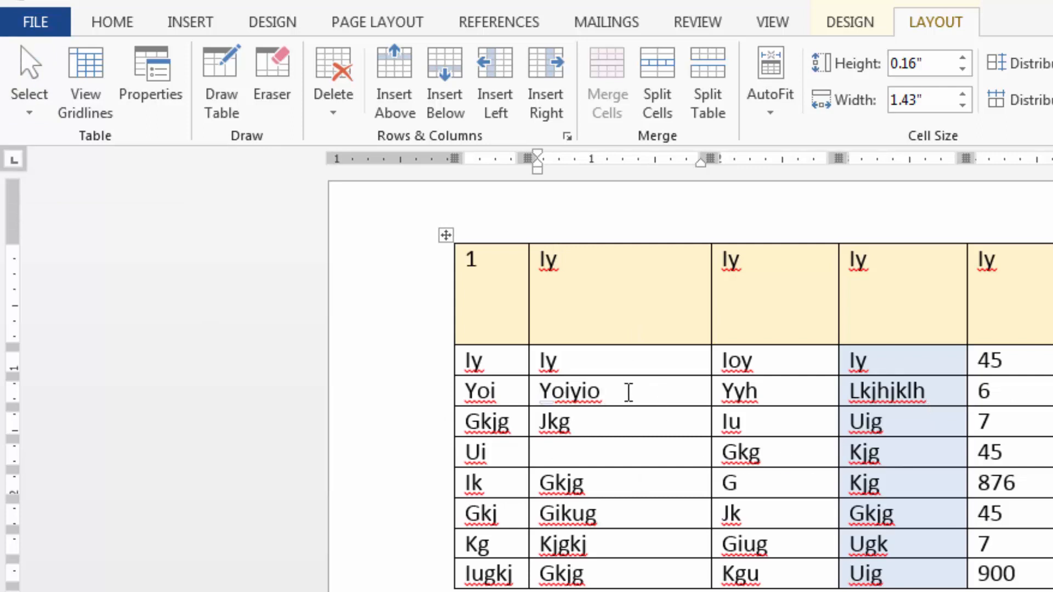
pyautogui.click(33, 111)
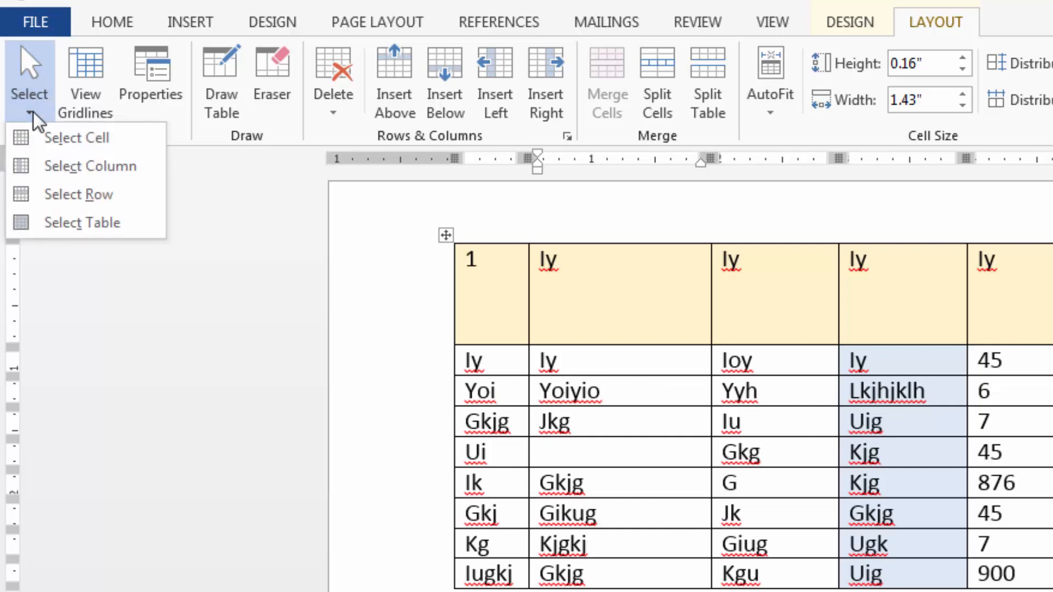
pyautogui.click(48, 138)
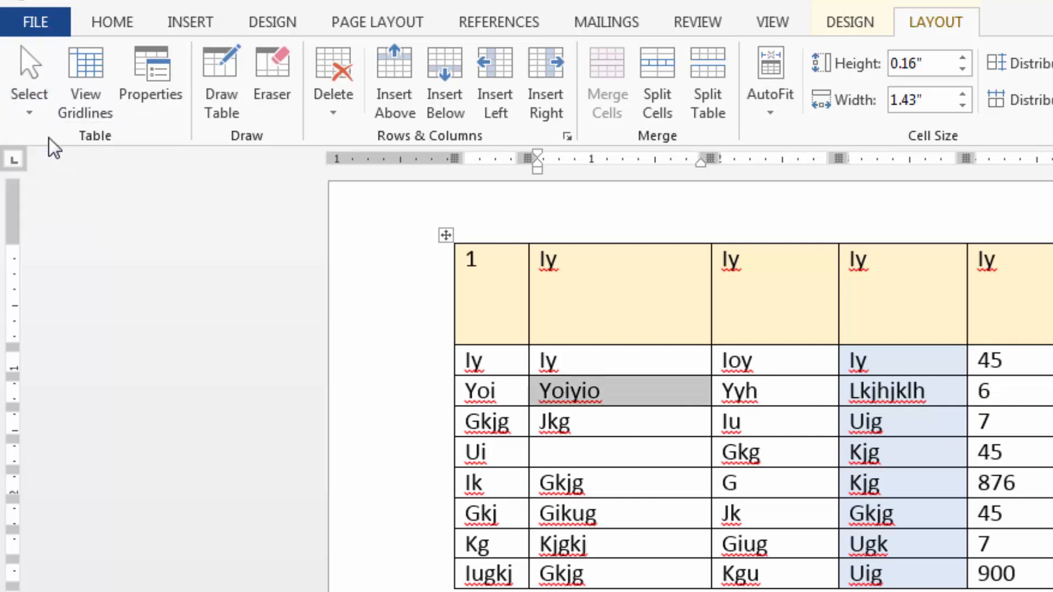
pyautogui.click(45, 120)
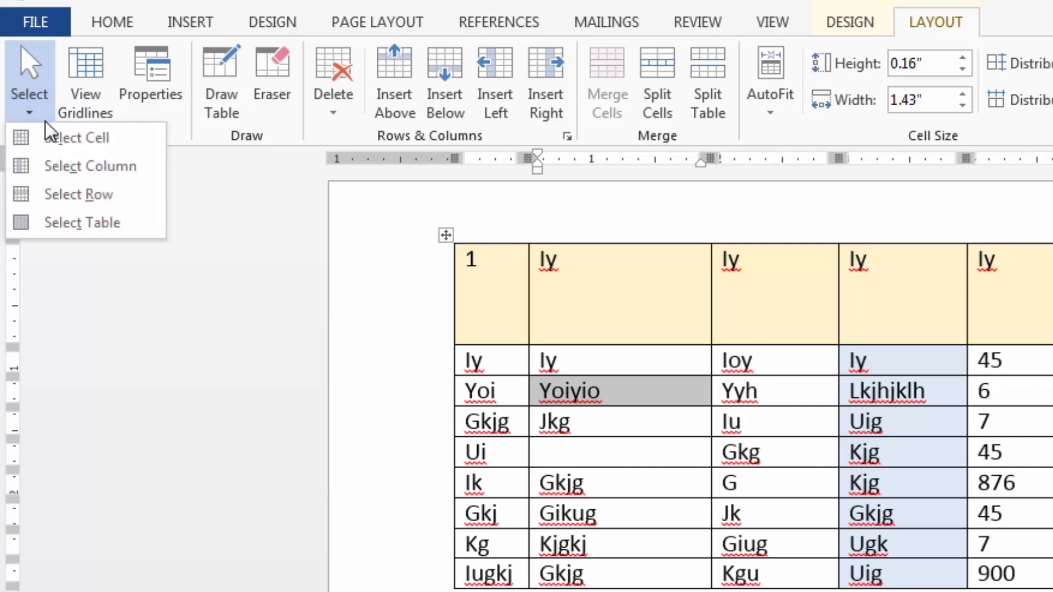
pyautogui.click(61, 173)
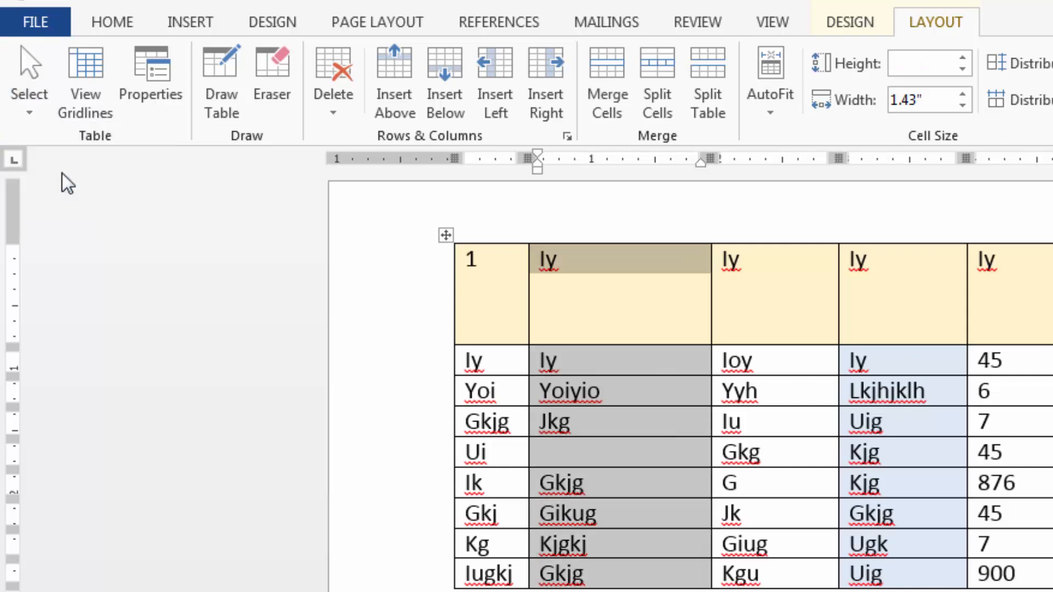
# Apply Select Row to the row containing Jkg and Select Table to the whole table, and clear the selection.
pyautogui.click(634, 423)
pyautogui.click(29, 106)
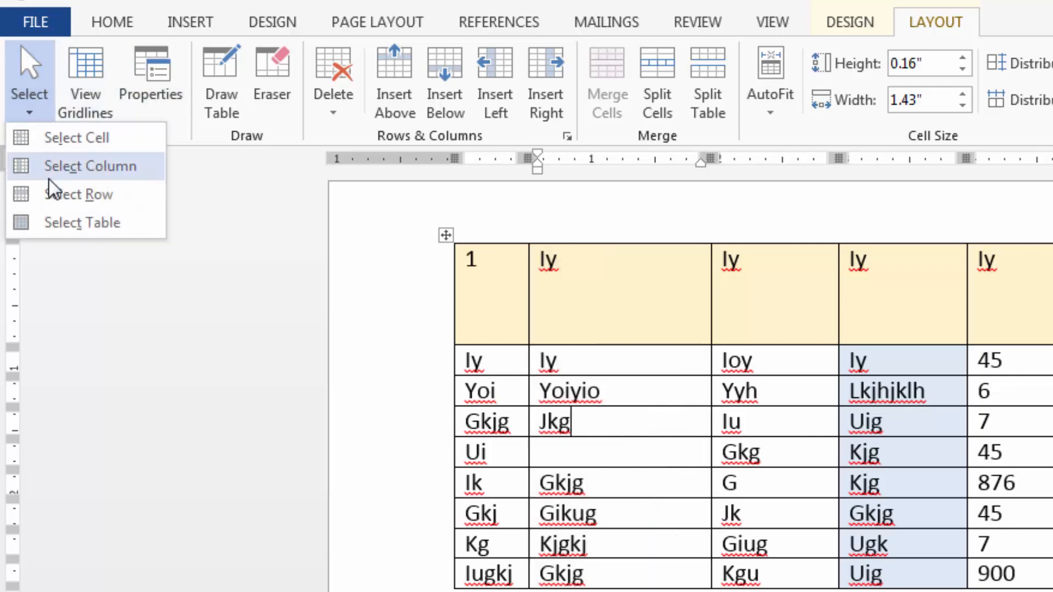
pyautogui.click(56, 194)
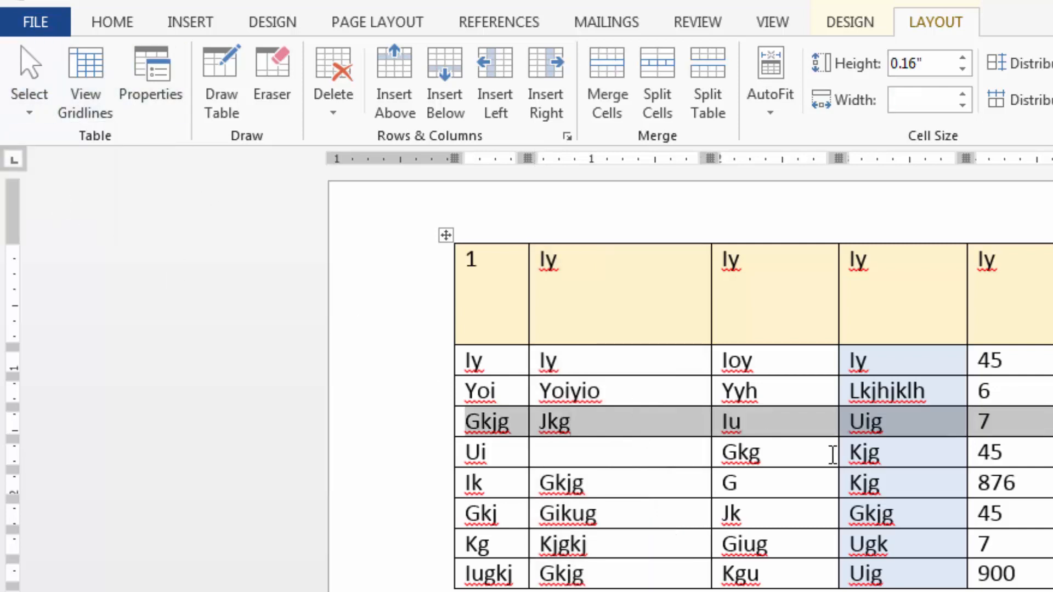
pyautogui.click(30, 113)
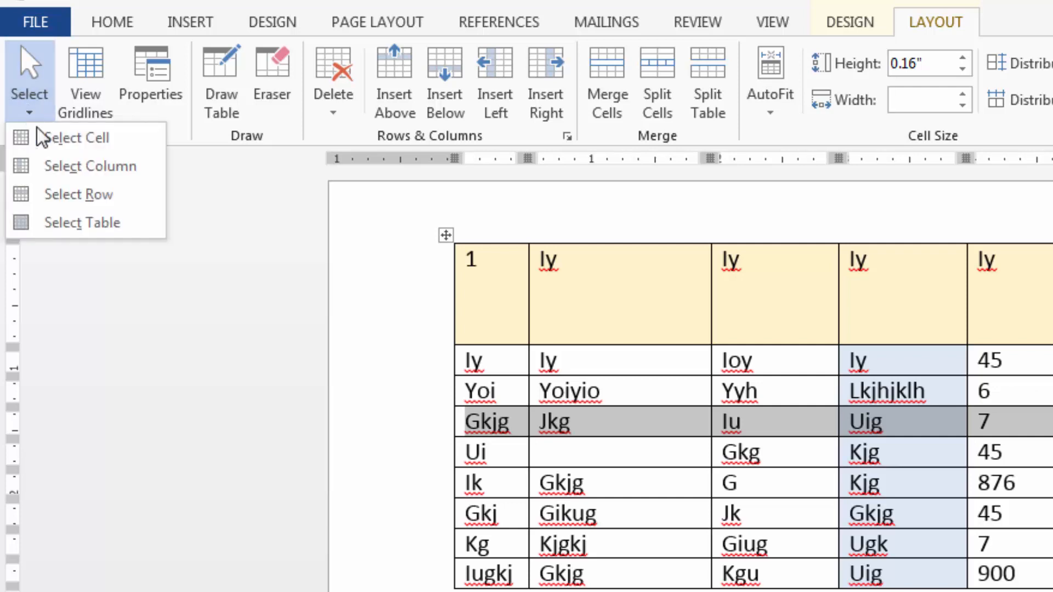
pyautogui.click(90, 222)
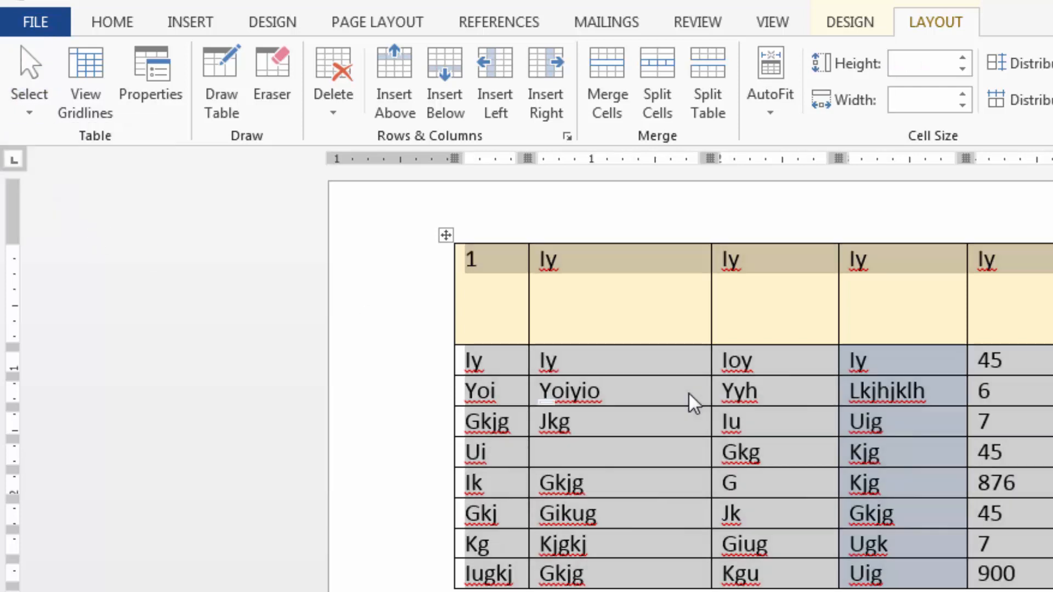
pyautogui.click(693, 384)
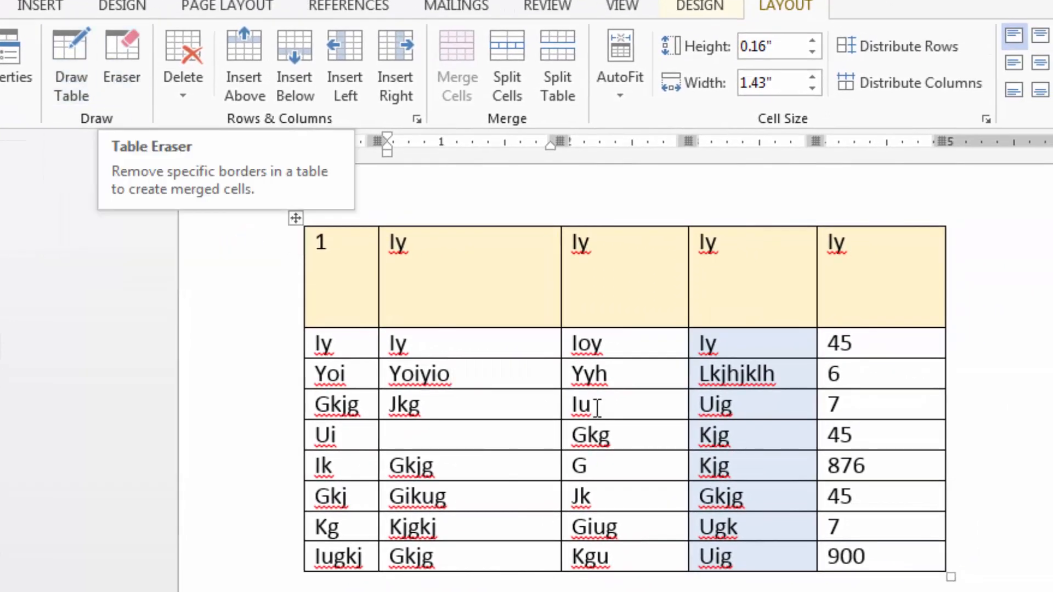
# Delete the text in the header row's second cell.
pyautogui.click(92, 70)
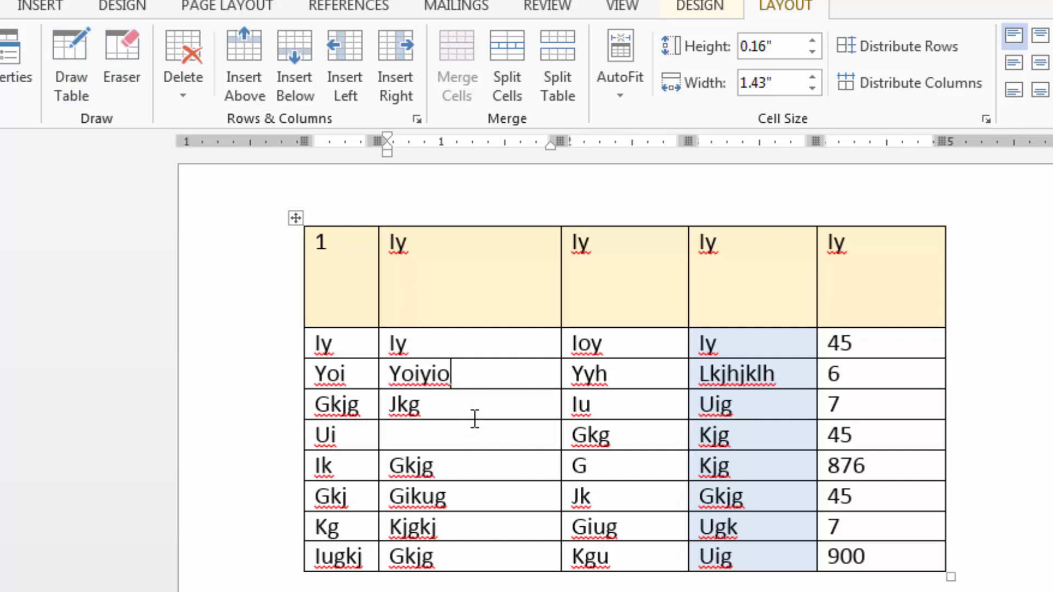
pyautogui.click(421, 246)
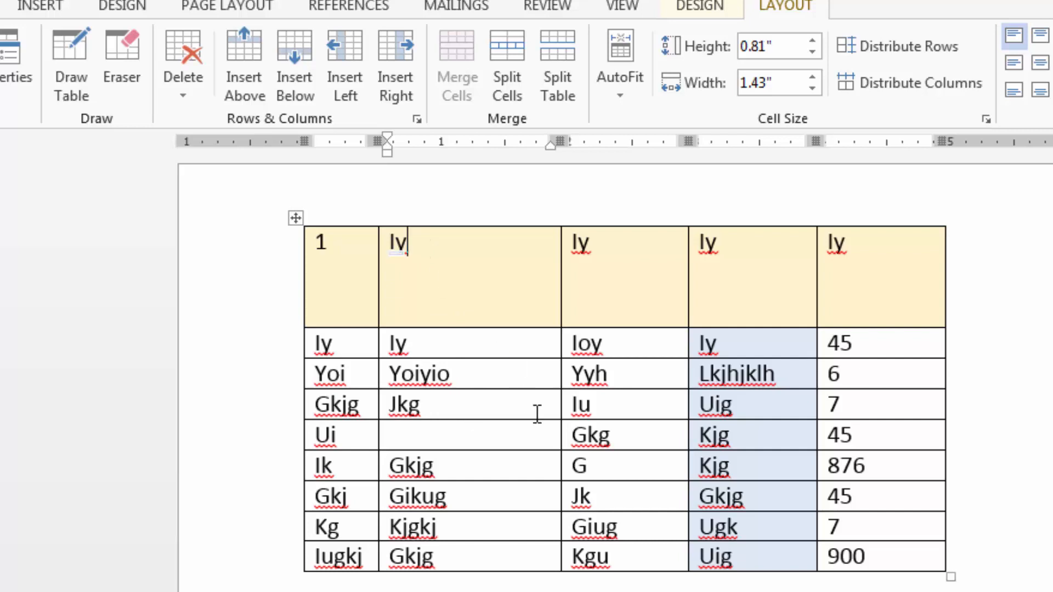
pyautogui.press('BackSpace')
pyautogui.press('BackSpace')
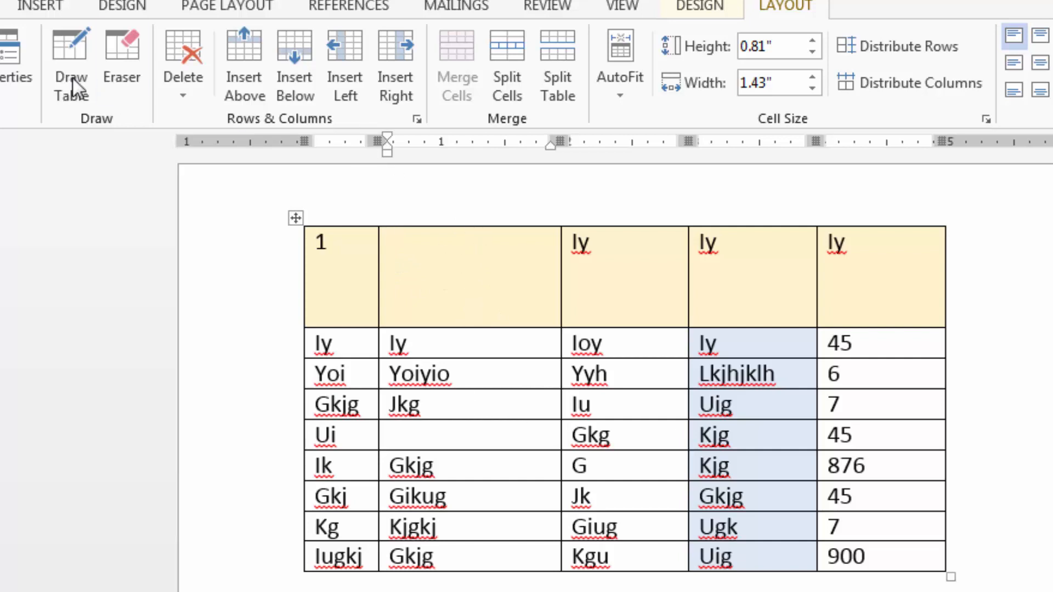
# Split the empty header cell by drawing a vertical border down its middle with Draw Table.
pyautogui.click(73, 55)
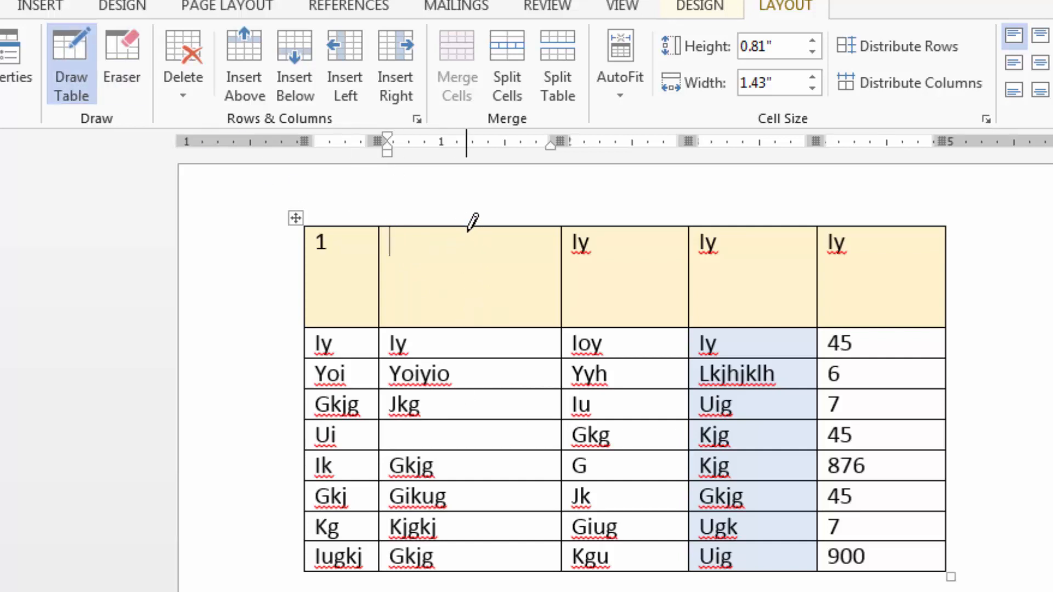
pyautogui.moveTo(469, 228); pyautogui.dragTo(470, 325)
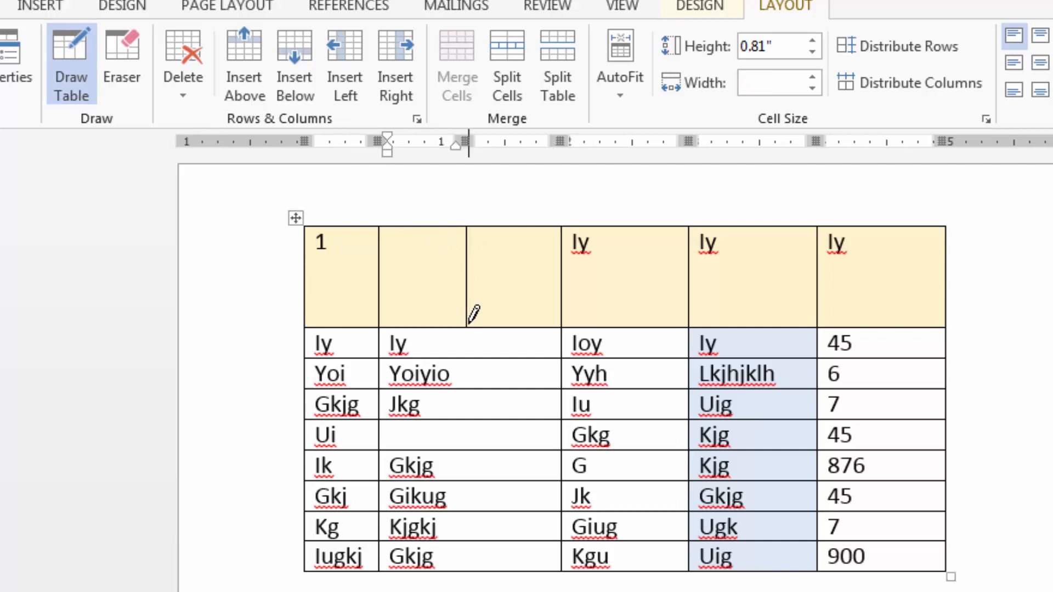
pyautogui.click(78, 77)
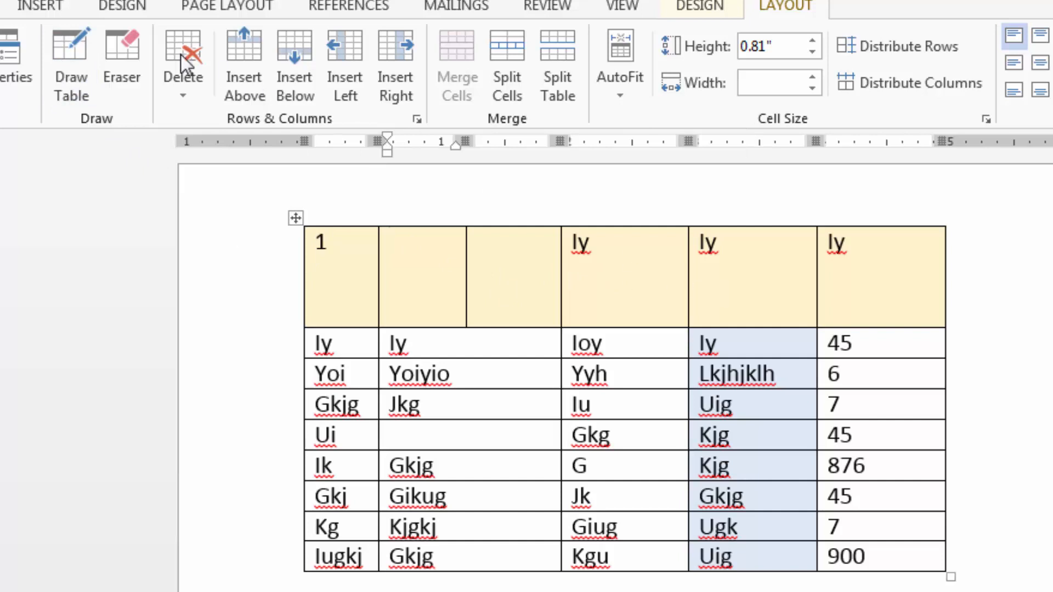
# Erase the empty header cell's dividing line, the border between the third and fourth header cells, and the border below the Jkg cell.
pyautogui.click(122, 48)
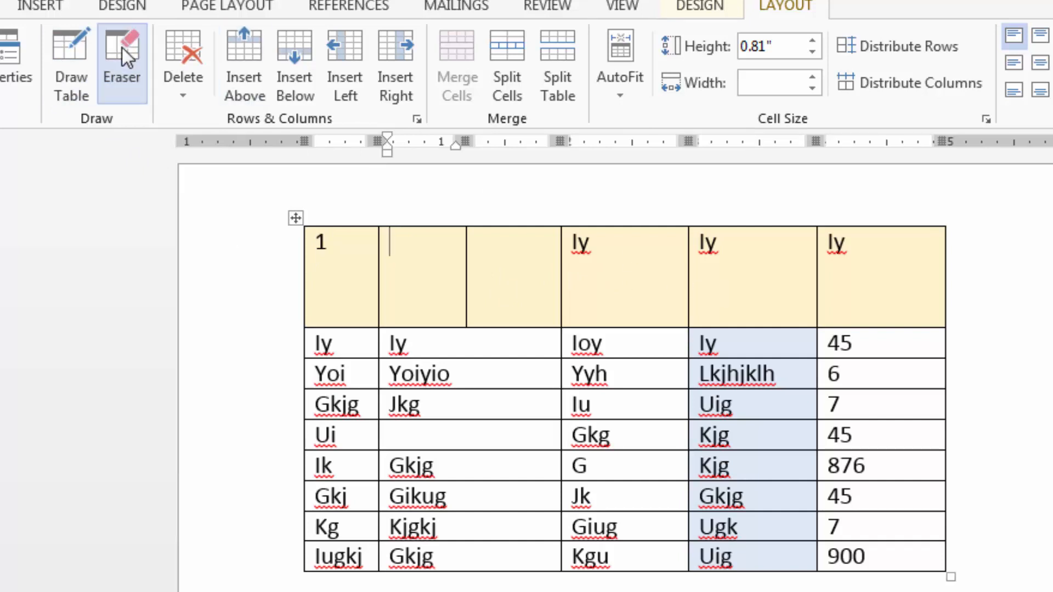
pyautogui.click(466, 271)
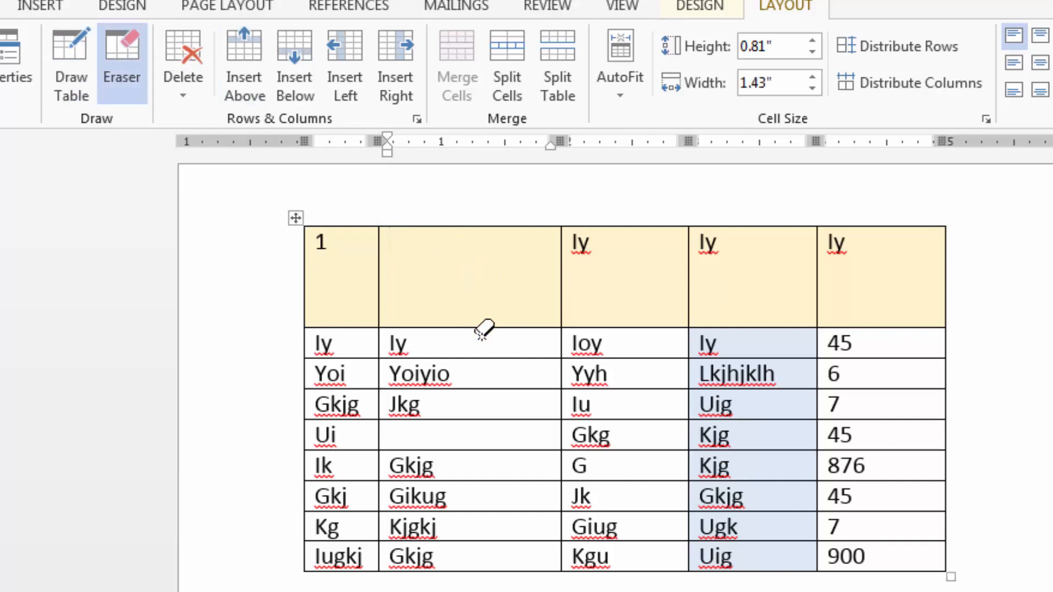
pyautogui.click(687, 285)
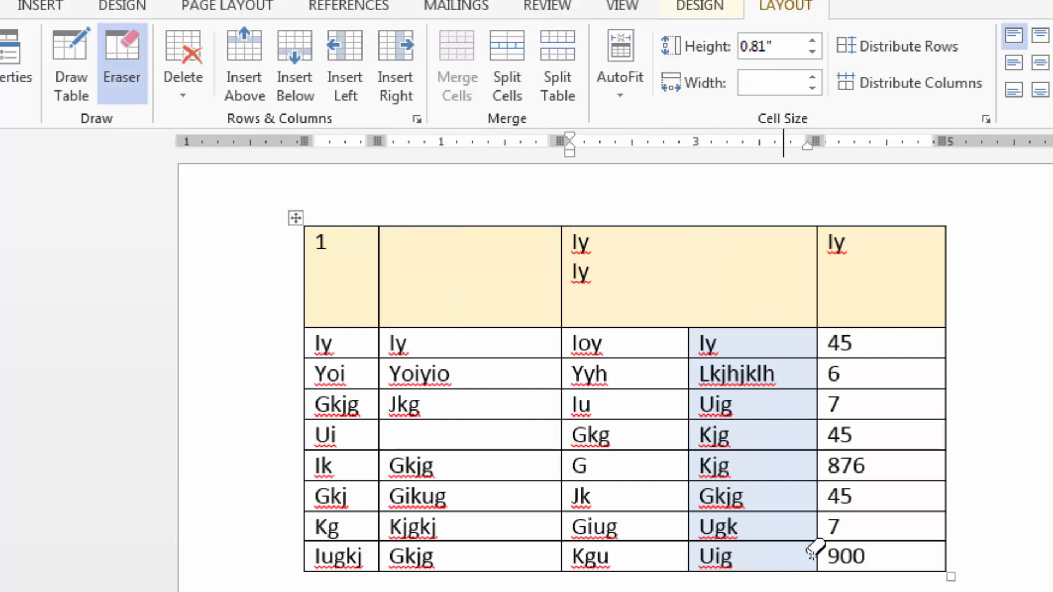
pyautogui.click(462, 419)
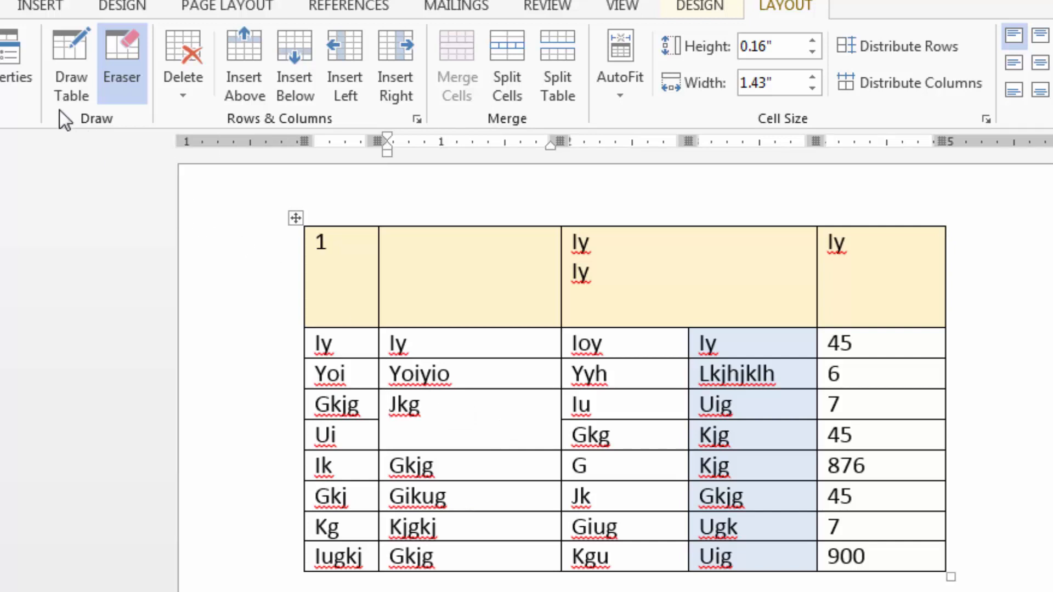
# Stop erasing and undo the removal of the border below the Jkg cell and the border between the third and fourth header cells.
pyautogui.click(130, 55)
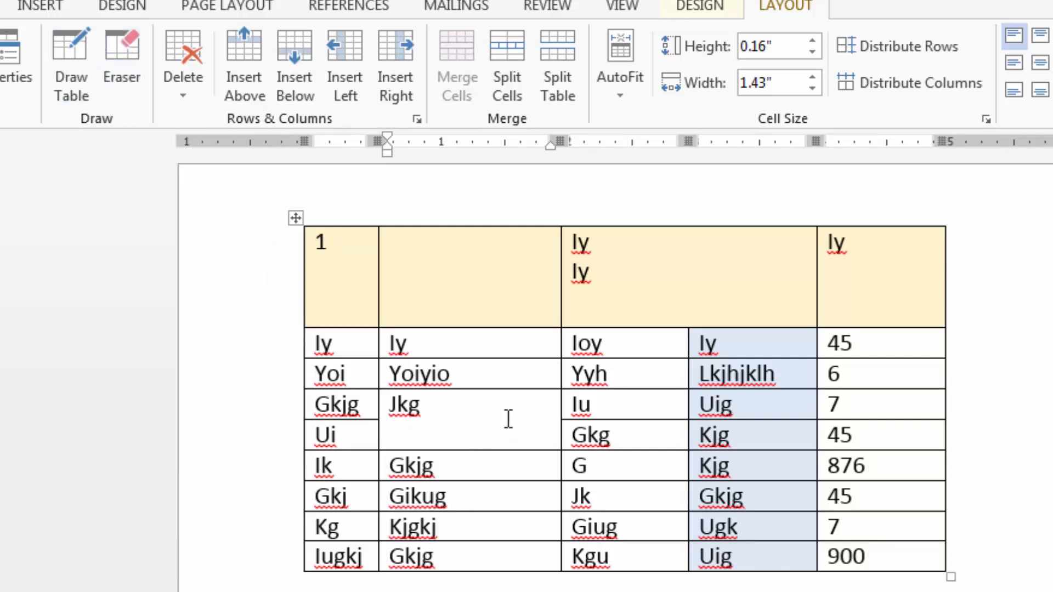
pyautogui.hotkey('ctrl', 'z')
pyautogui.hotkey('ctrl', 'z')
pyautogui.hotkey('ctrl', 'y')
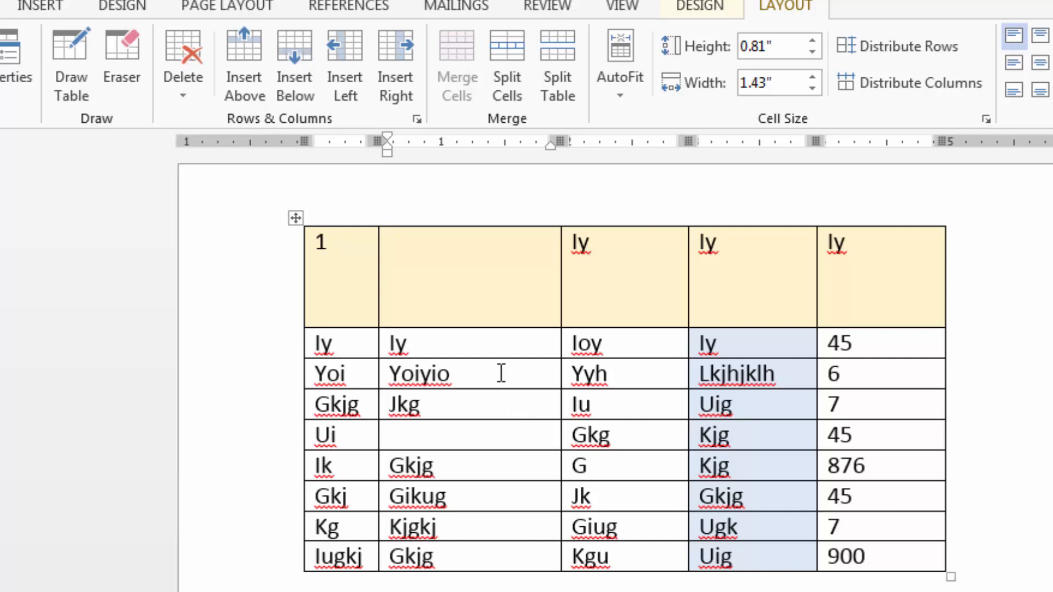
# Insert a blank row directly above the first data row, below the header row.
pyautogui.click(465, 345)
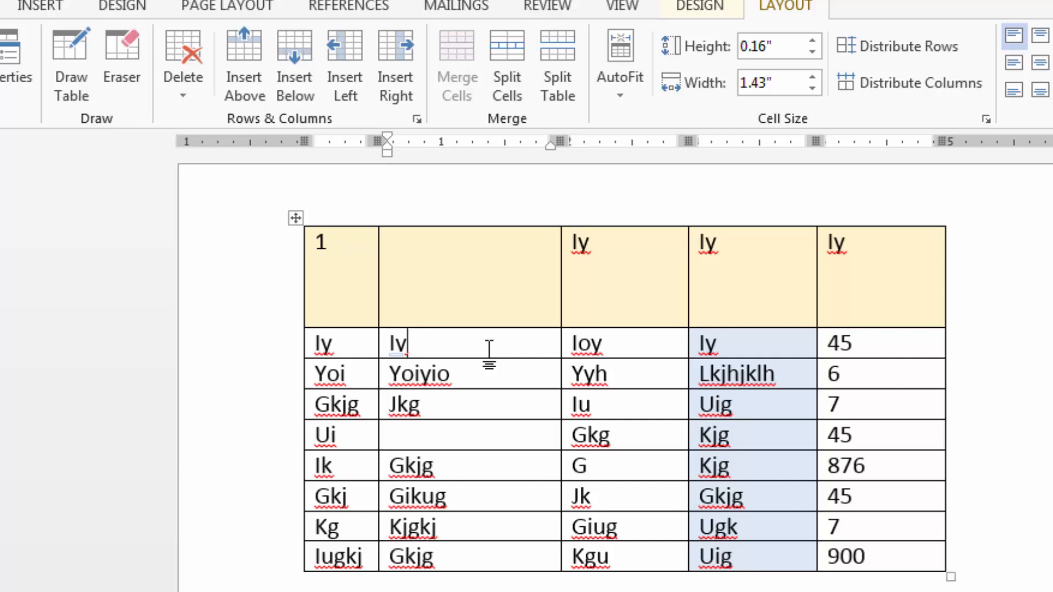
pyautogui.click(235, 51)
pyautogui.click(506, 351)
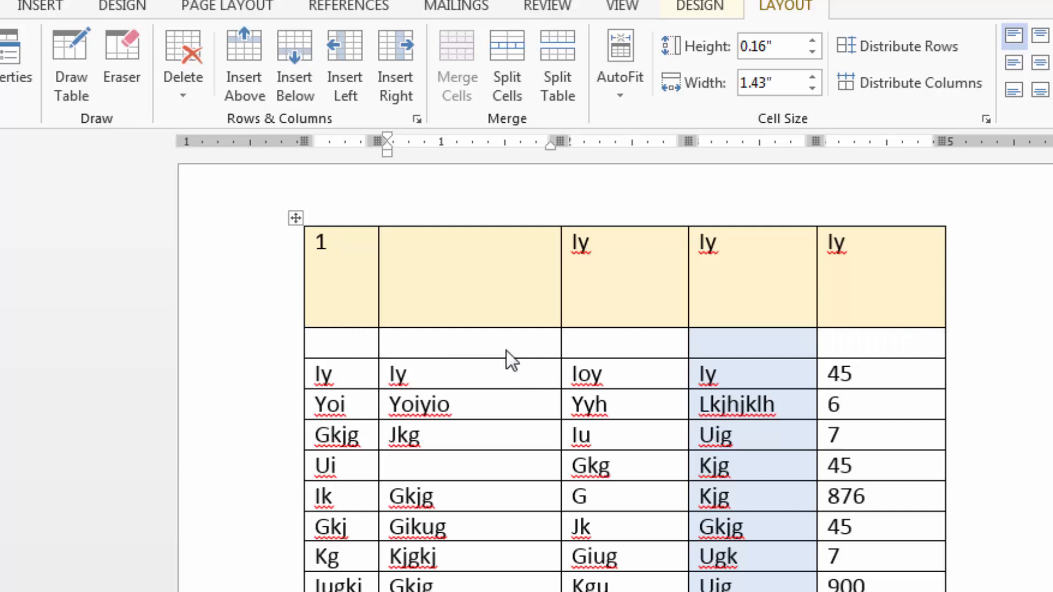
# Insert a blank cell at the Ioy cell in the third column with the Shift cells down option.
pyautogui.click(516, 372)
pyautogui.click(612, 375)
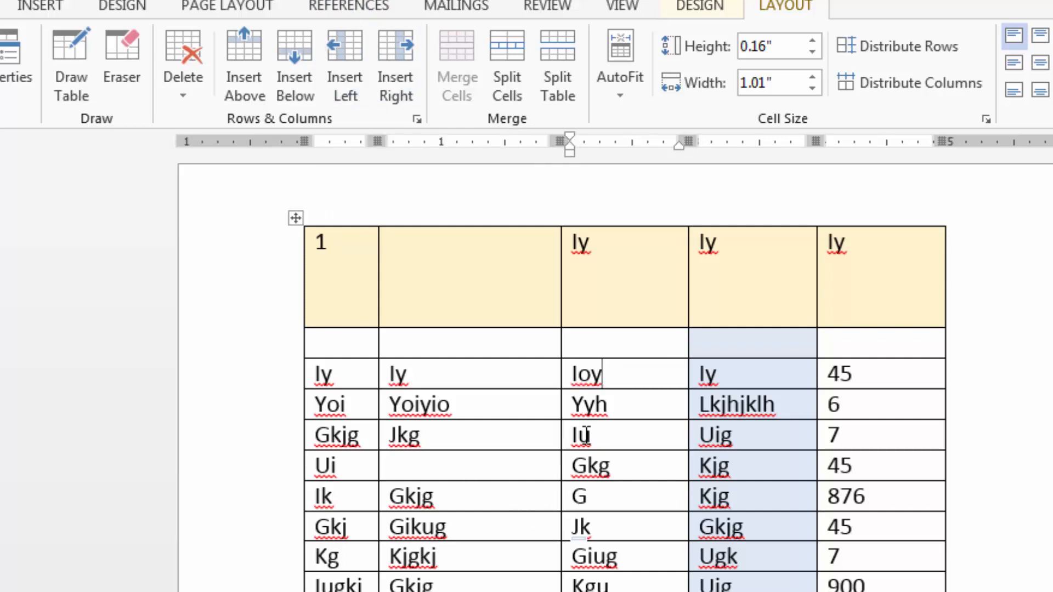
pyautogui.moveTo(573, 373); pyautogui.dragTo(627, 376)
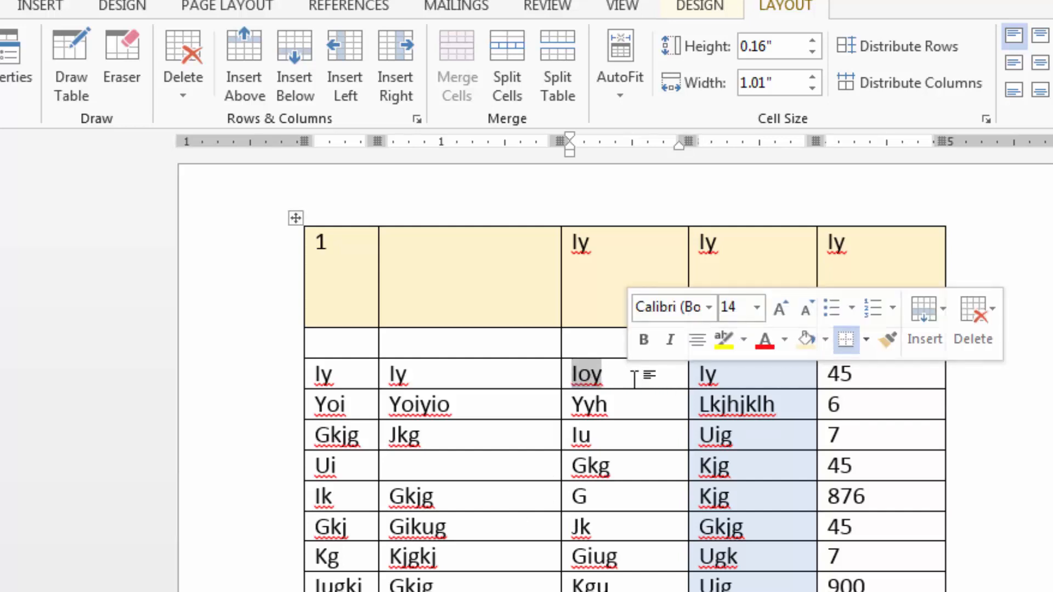
pyautogui.click(574, 381)
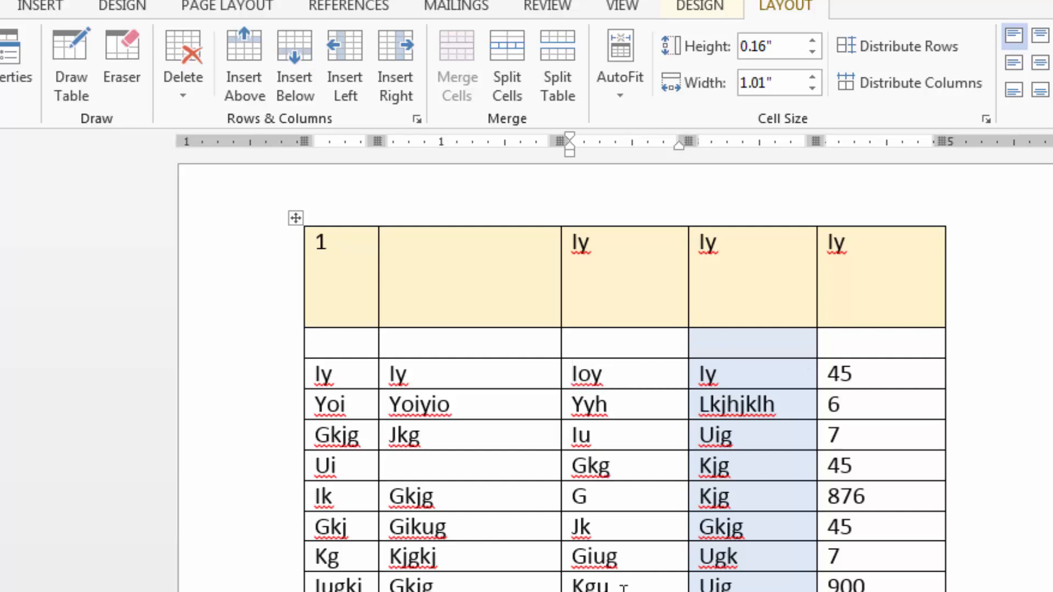
pyautogui.click(417, 119)
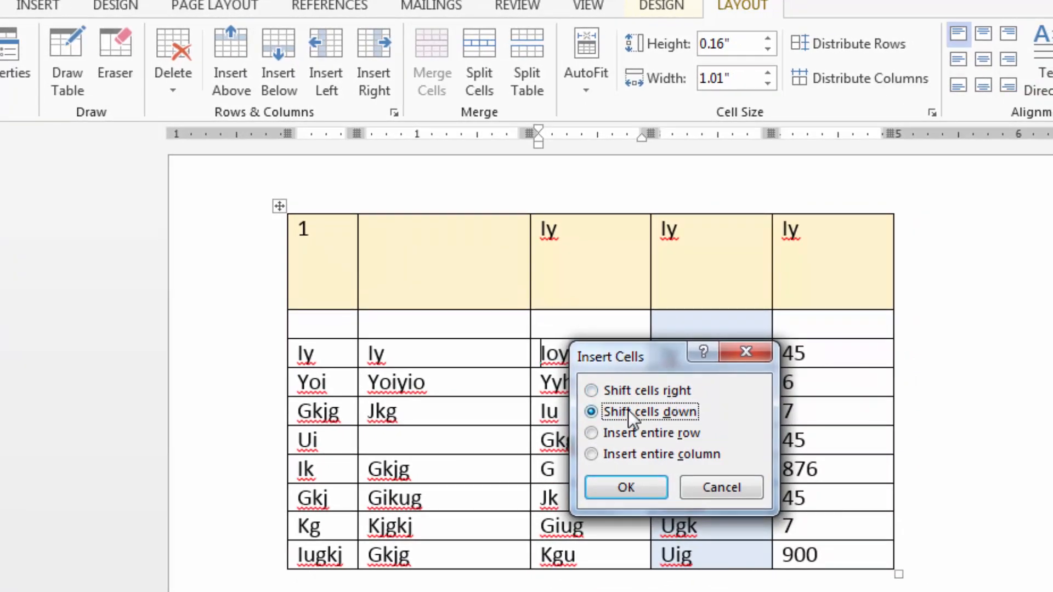
pyautogui.moveTo(668, 353); pyautogui.dragTo(769, 369)
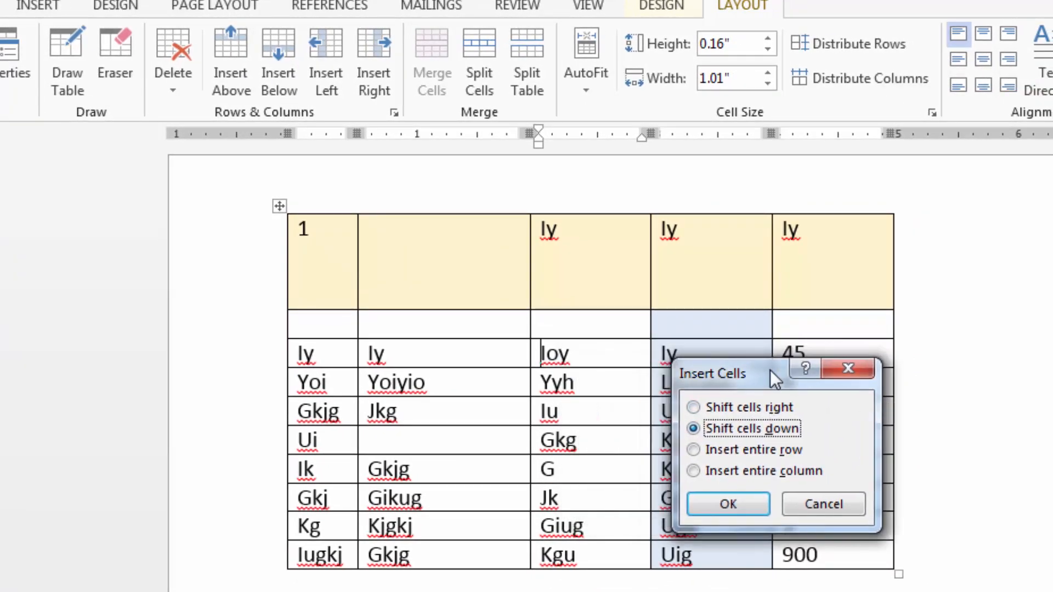
pyautogui.click(730, 503)
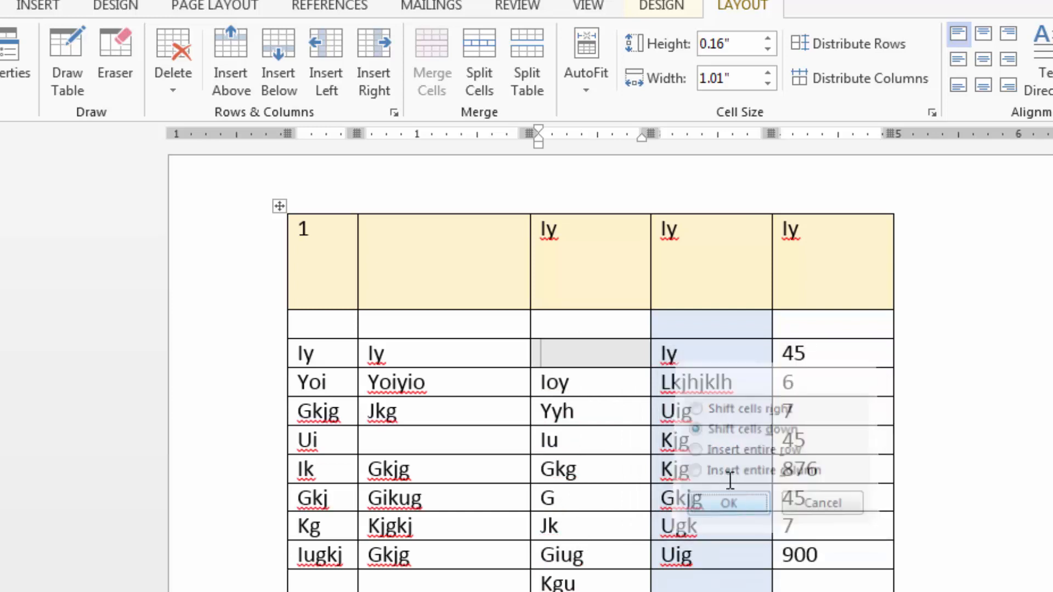
# Delete the blank cell above Ioy in the third column with the Shift cells up option.
pyautogui.click(591, 339)
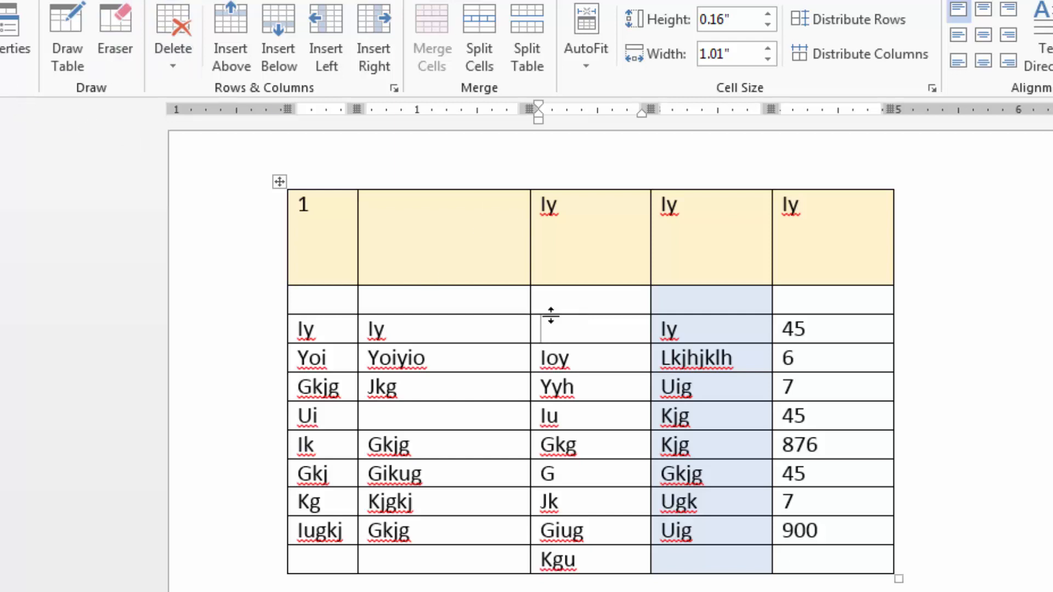
pyautogui.click(170, 57)
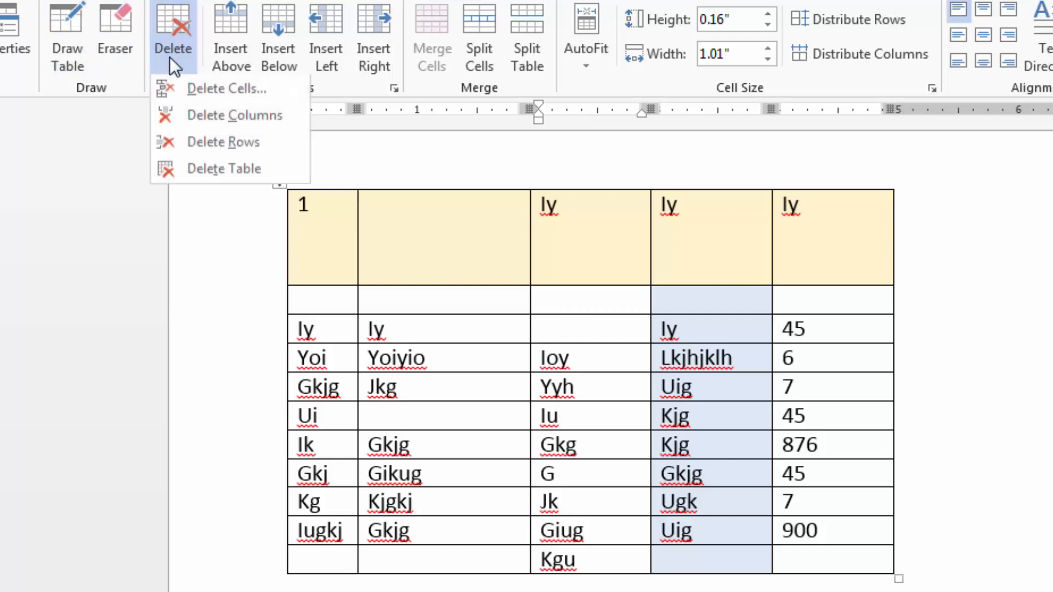
pyautogui.click(193, 89)
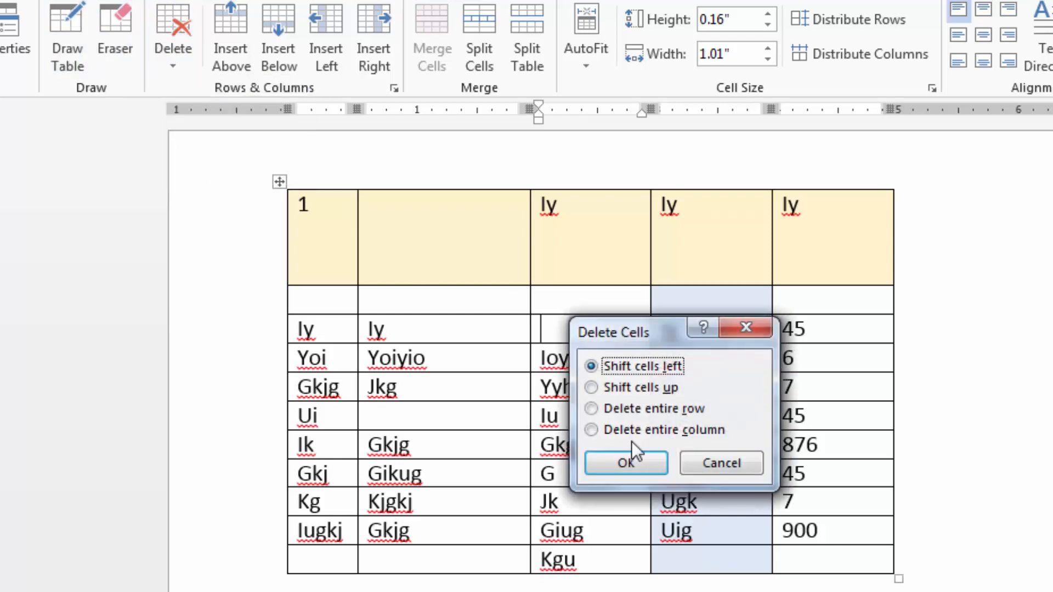
pyautogui.click(594, 387)
pyautogui.click(626, 468)
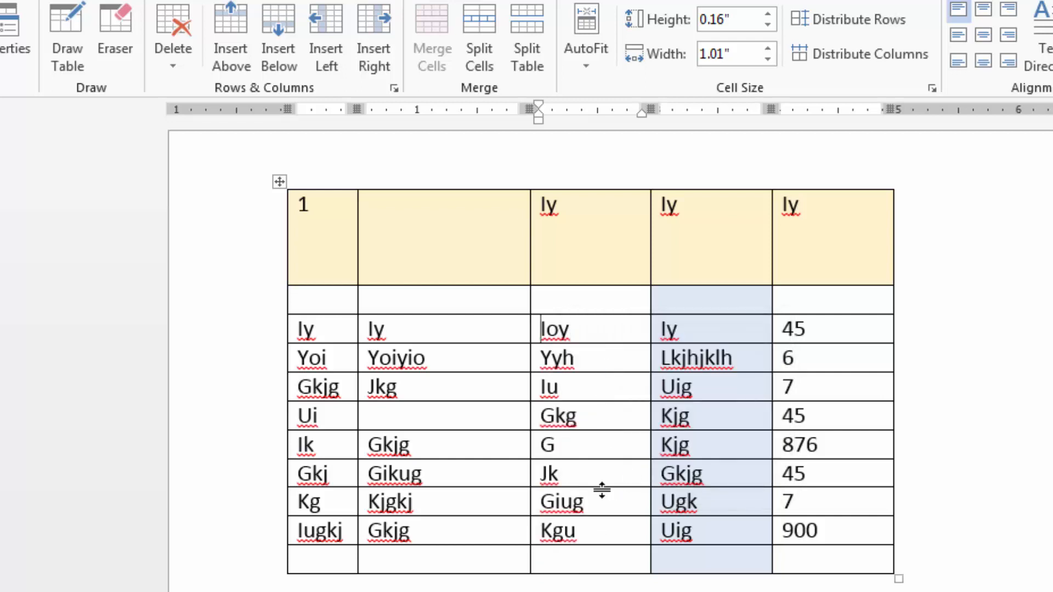
# Delete the empty last row of the table.
pyautogui.click(556, 562)
pyautogui.click(307, 559)
pyautogui.moveTo(407, 562); pyautogui.dragTo(841, 557)
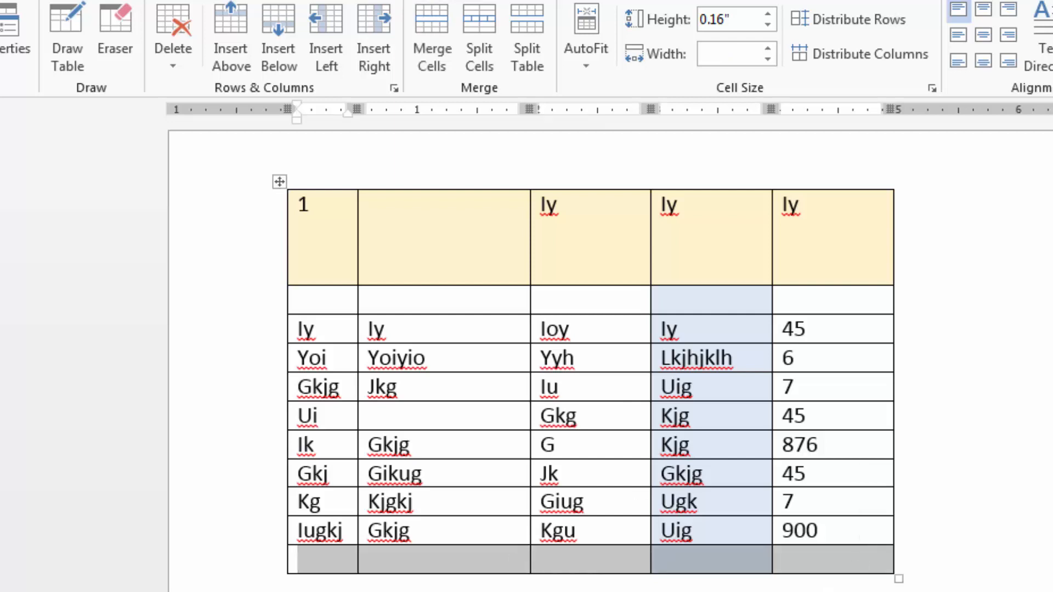
pyautogui.click(612, 559)
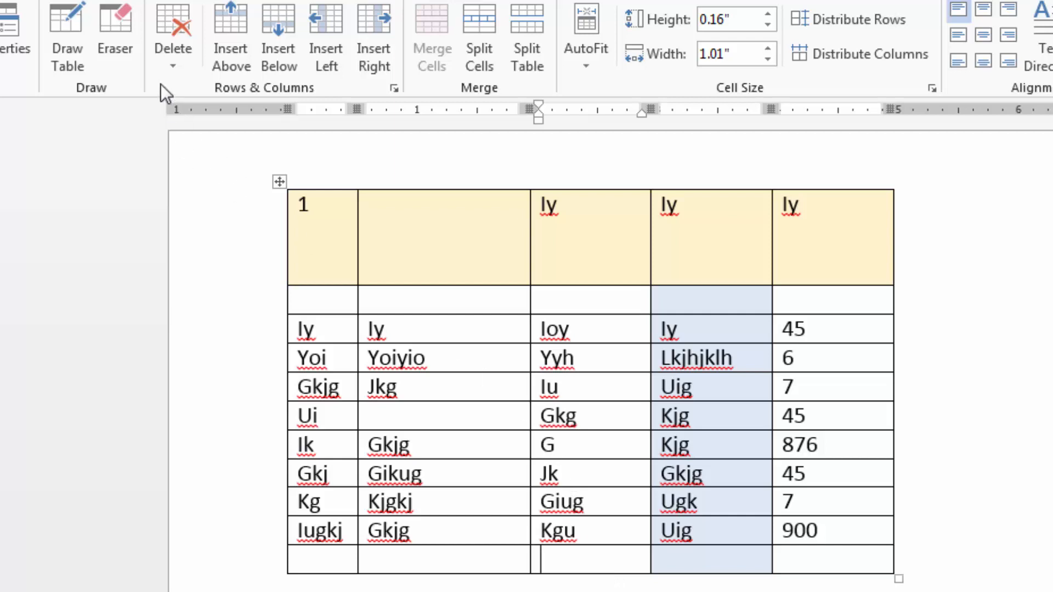
pyautogui.click(170, 66)
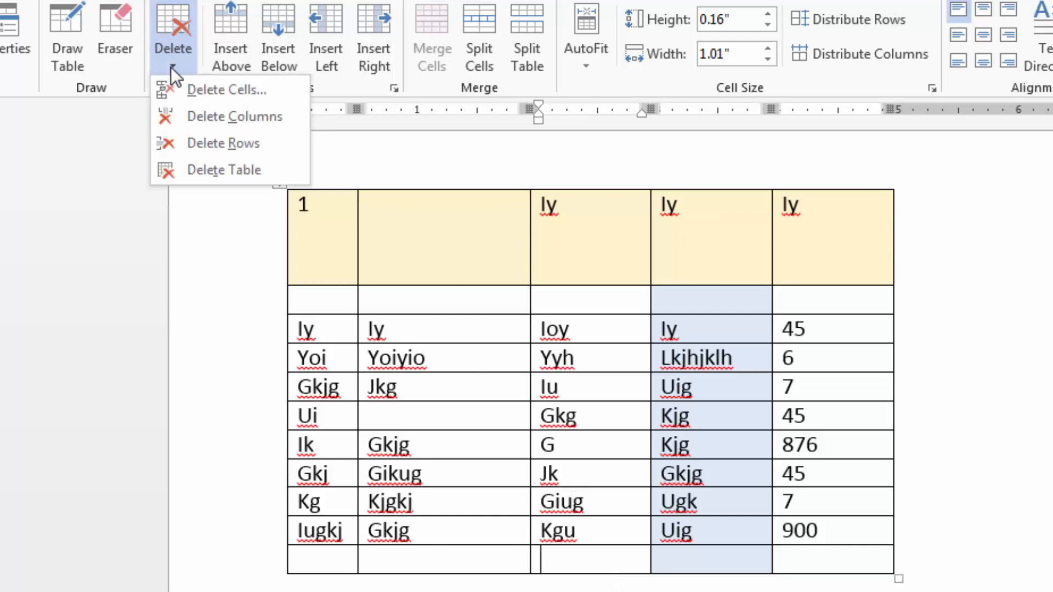
pyautogui.click(205, 144)
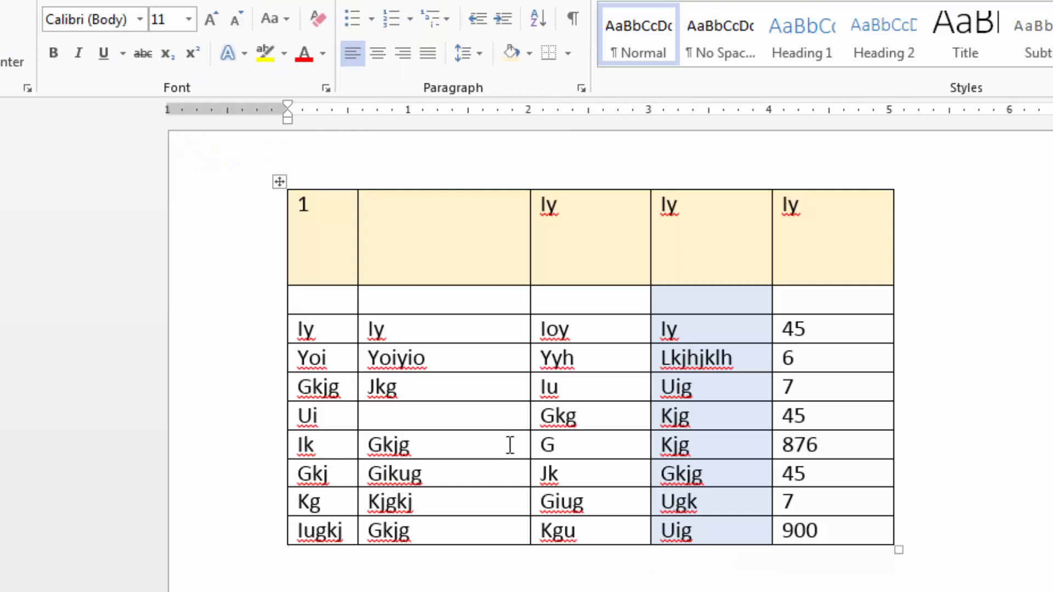
pyautogui.click(482, 329)
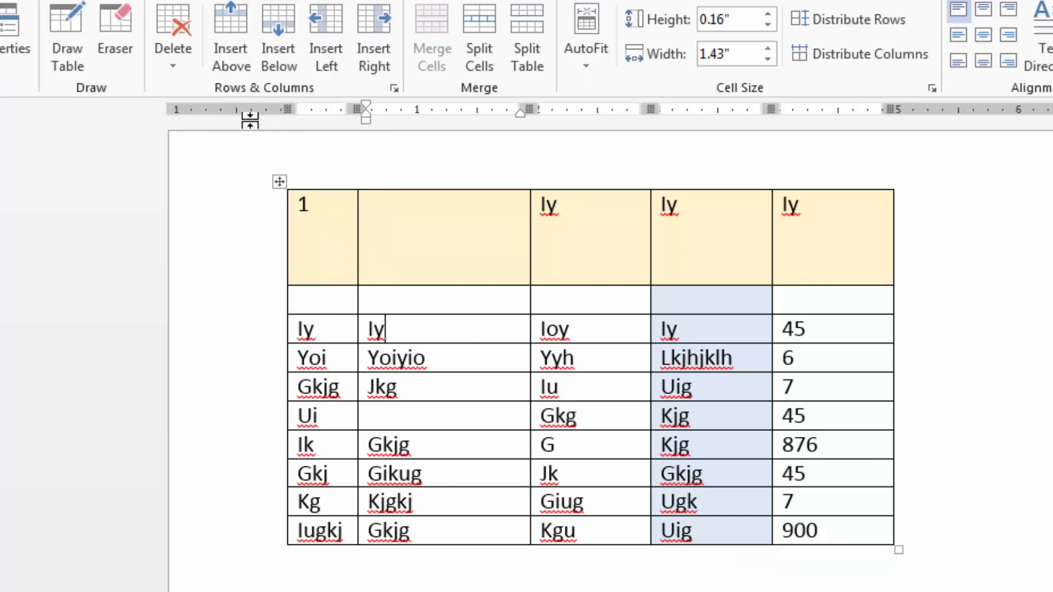
pyautogui.click(163, 58)
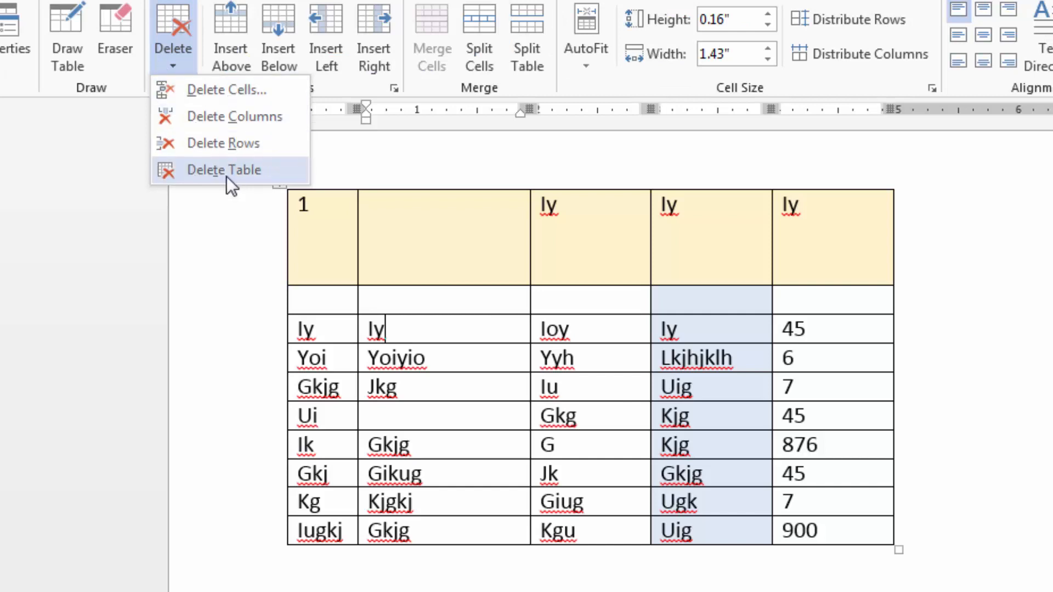
pyautogui.press('Escape')
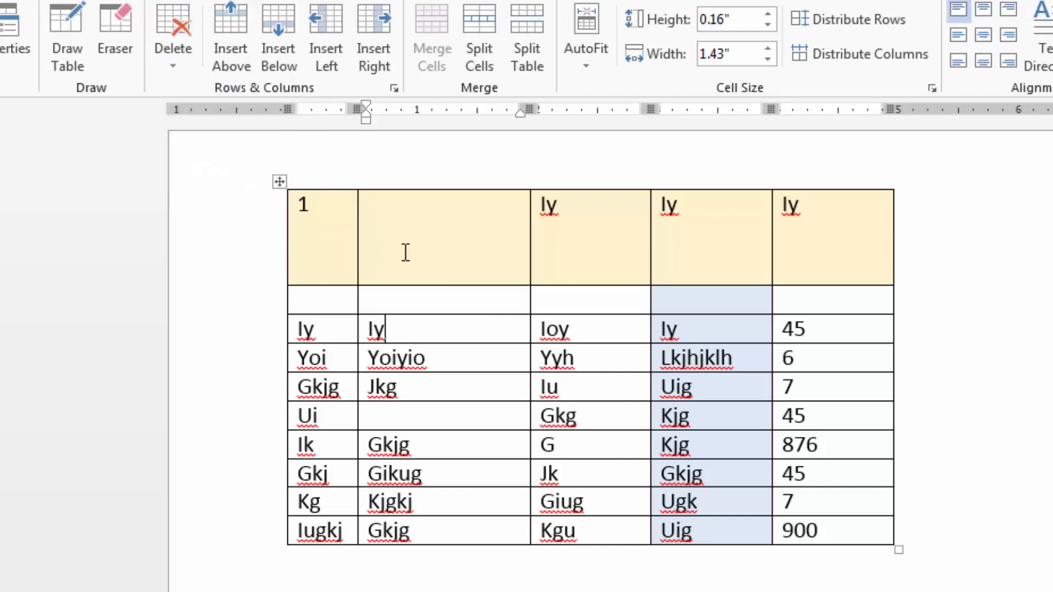
# Clear the contents of the entire table while keeping its grid, and undo the deletion.
pyautogui.click(280, 181)
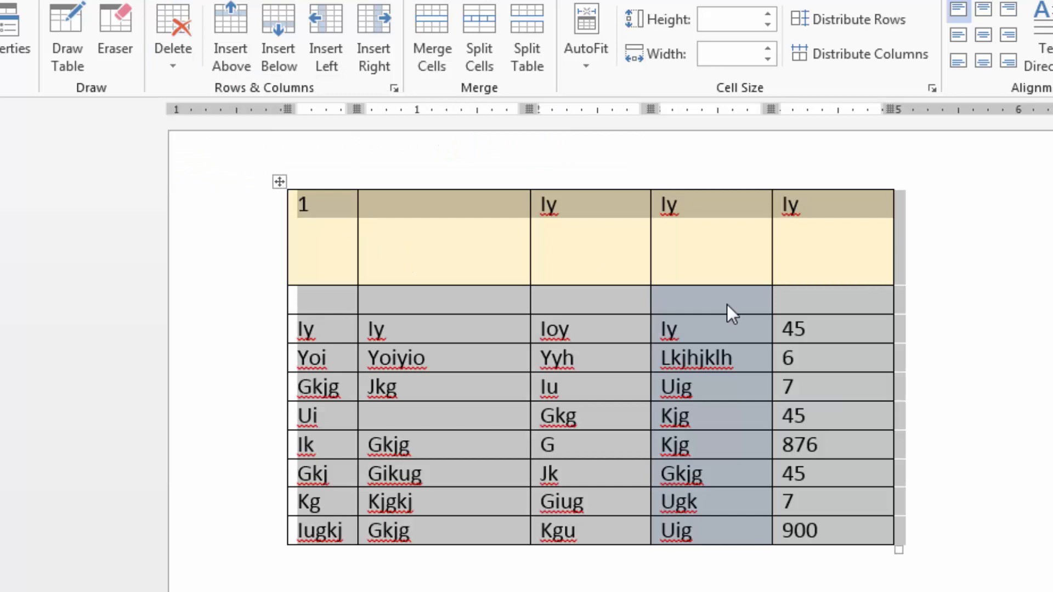
pyautogui.press('Delete')
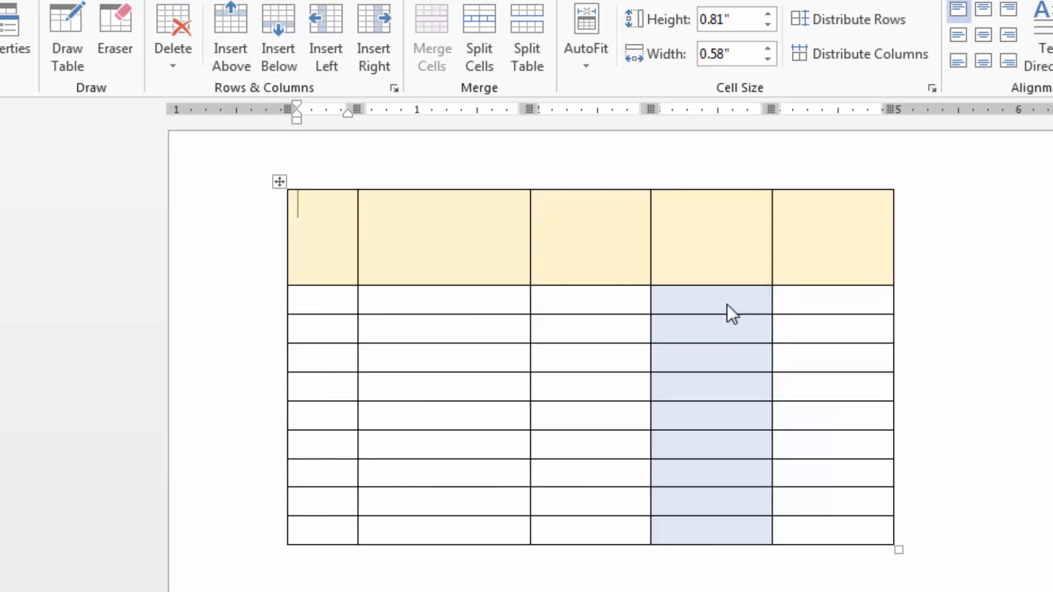
pyautogui.click(164, 63)
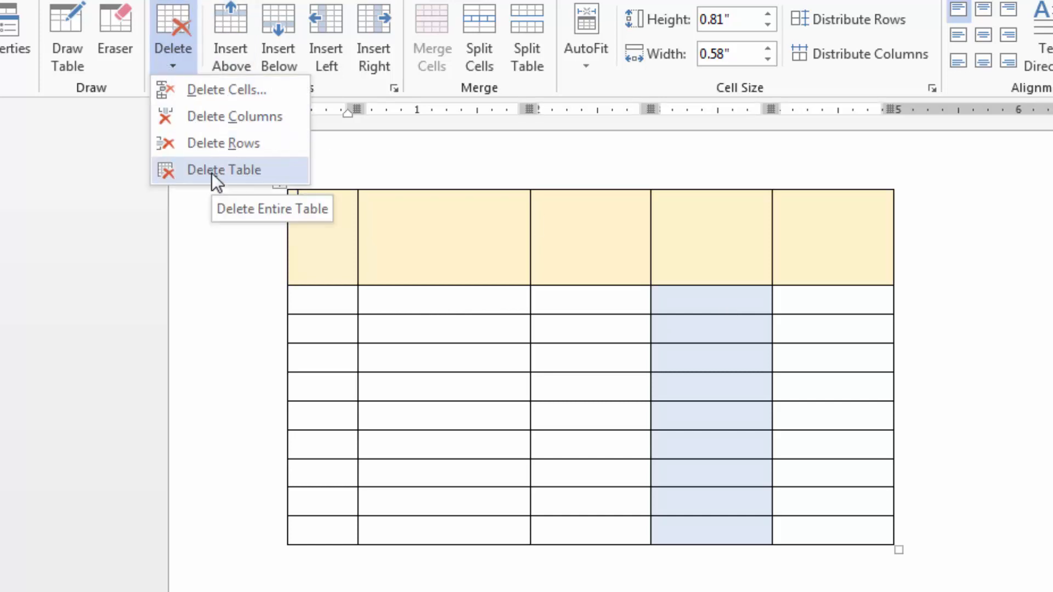
pyautogui.click(424, 261)
pyautogui.hotkey('ctrl', 'z')
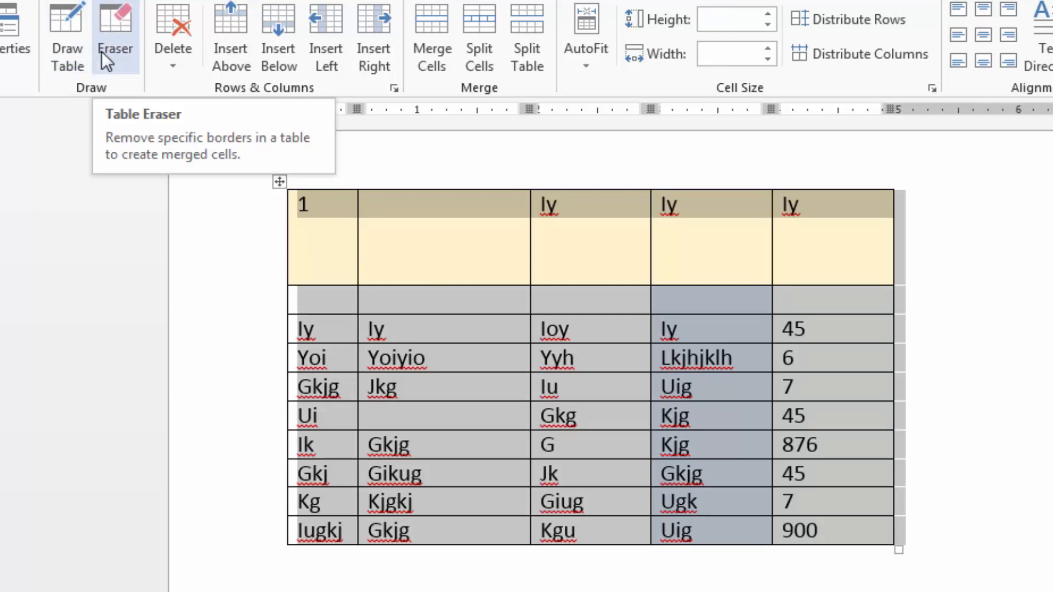
# Split the empty second header cell into 2 columns and 1 row.
pyautogui.click(438, 246)
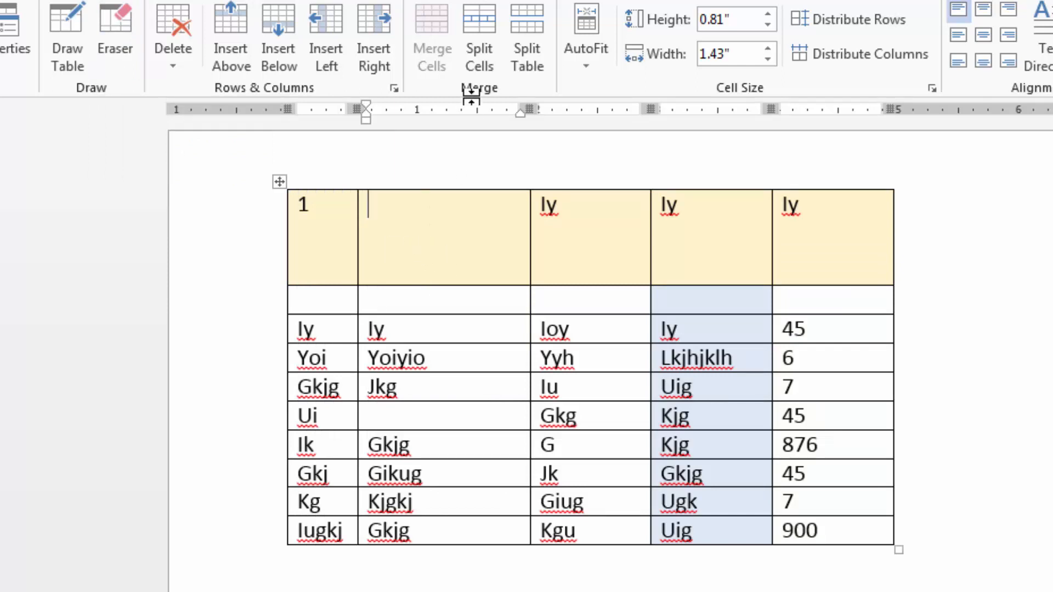
pyautogui.click(478, 24)
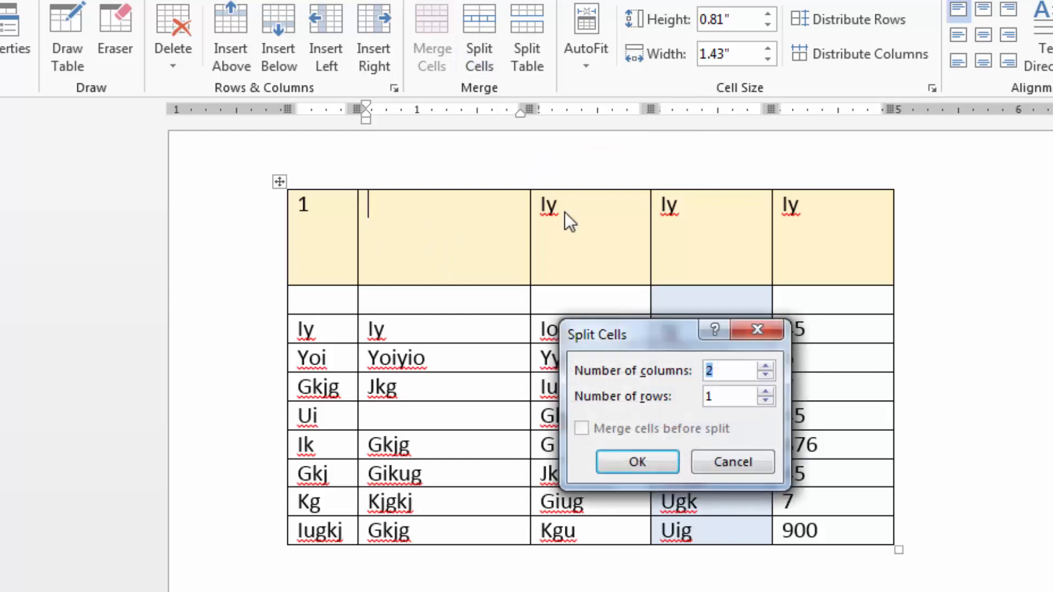
pyautogui.moveTo(657, 338); pyautogui.dragTo(651, 179)
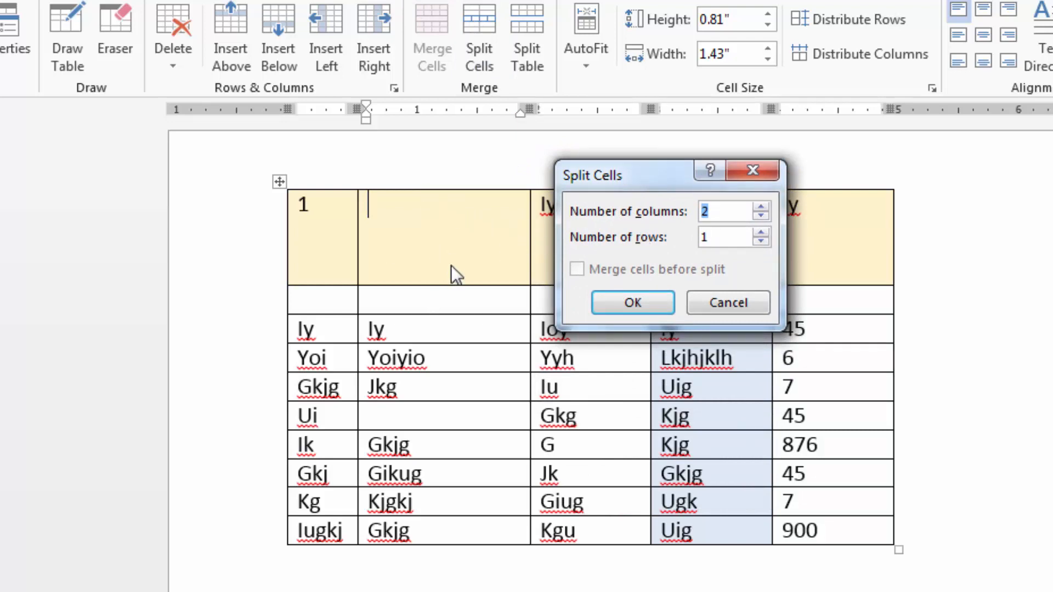
pyautogui.click(728, 214)
pyautogui.click(728, 235)
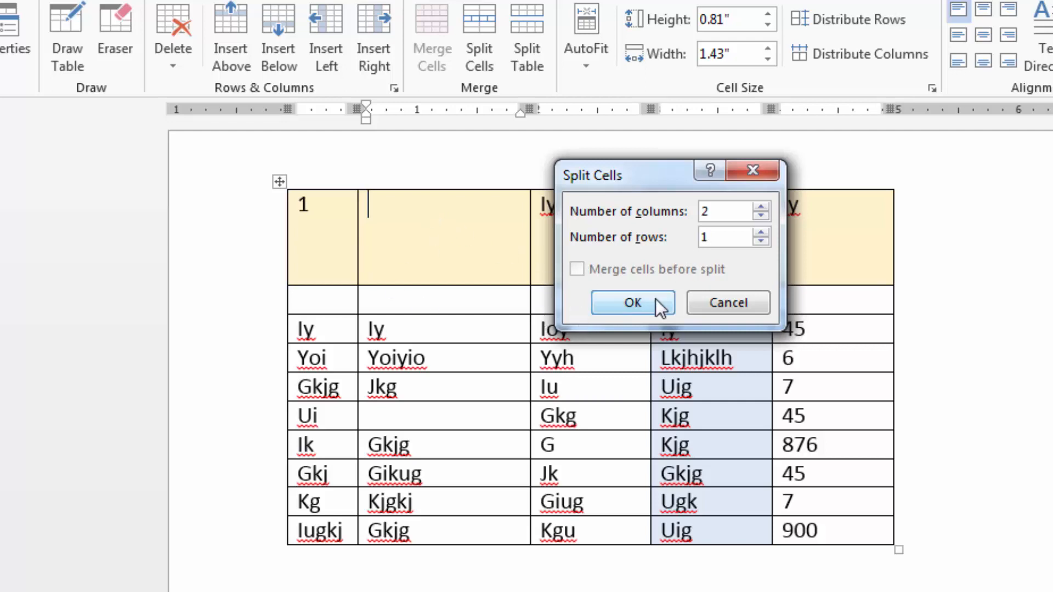
pyautogui.click(632, 302)
# Split the right half of the divided header cell into 1 column and 2 rows.
pyautogui.click(467, 200)
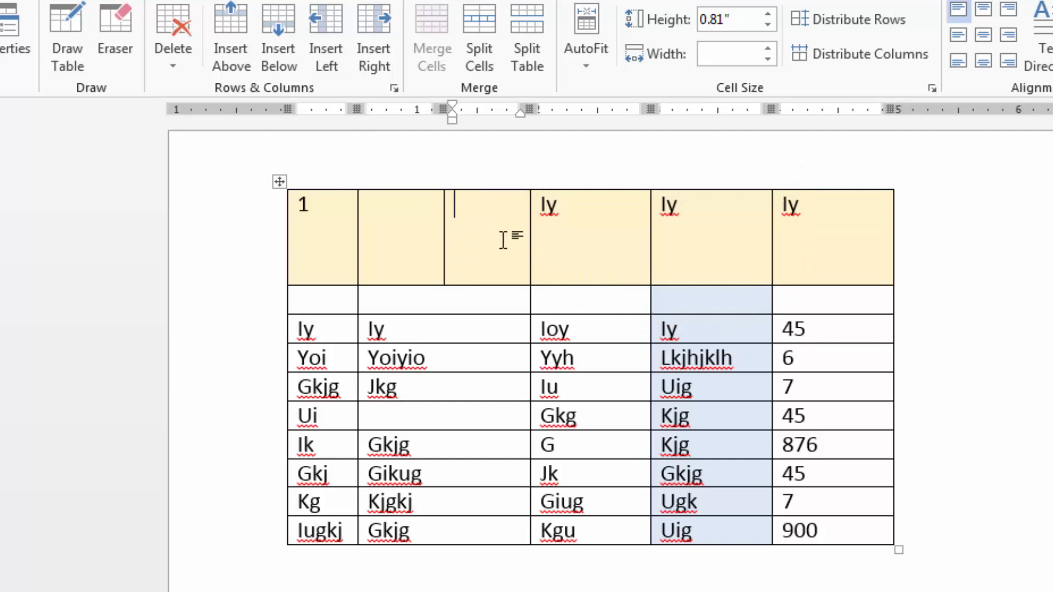
pyautogui.click(476, 27)
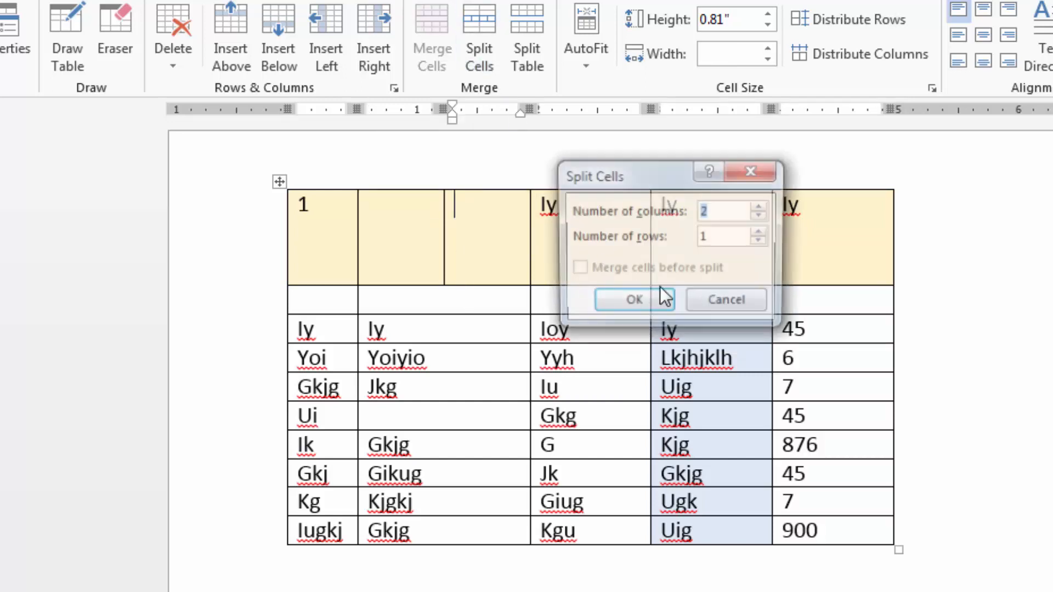
pyautogui.click(761, 215)
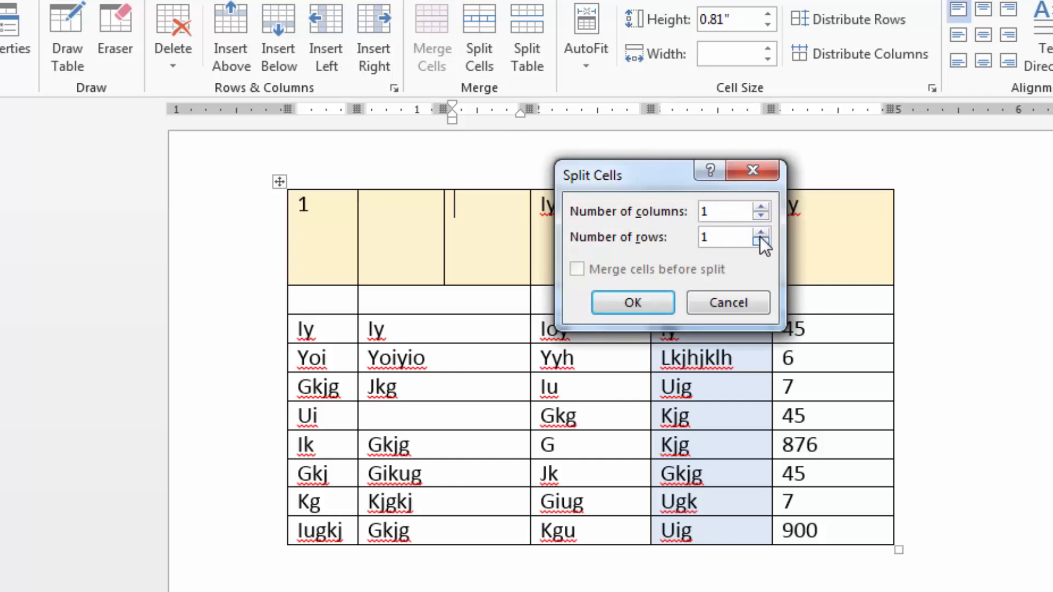
pyautogui.click(756, 232)
pyautogui.click(636, 302)
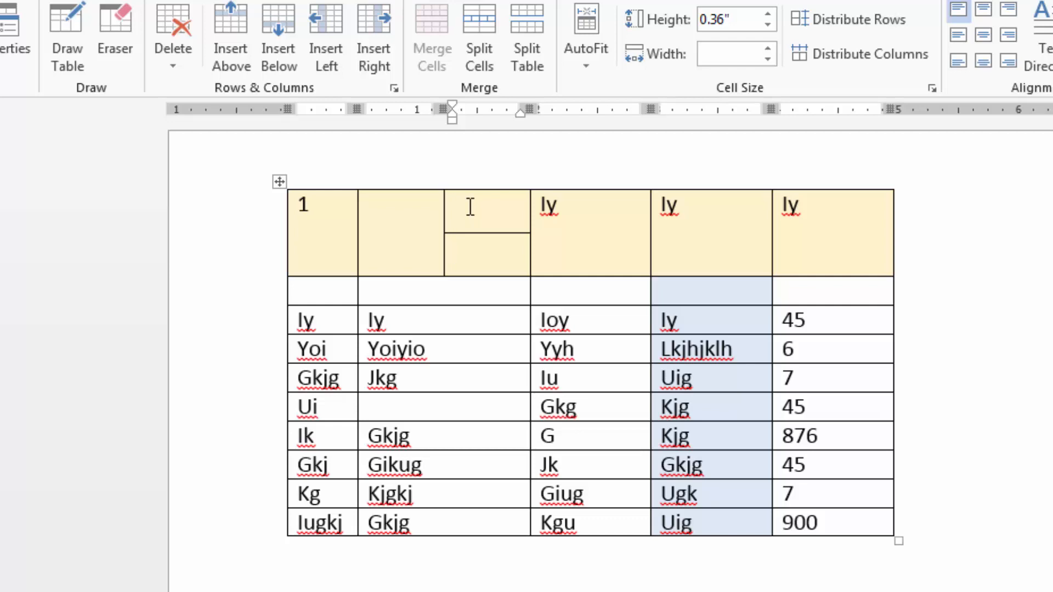
# Merge the two stacked header cells, and merge the result with the empty cell to its left.
pyautogui.moveTo(470, 206); pyautogui.dragTo(480, 261)
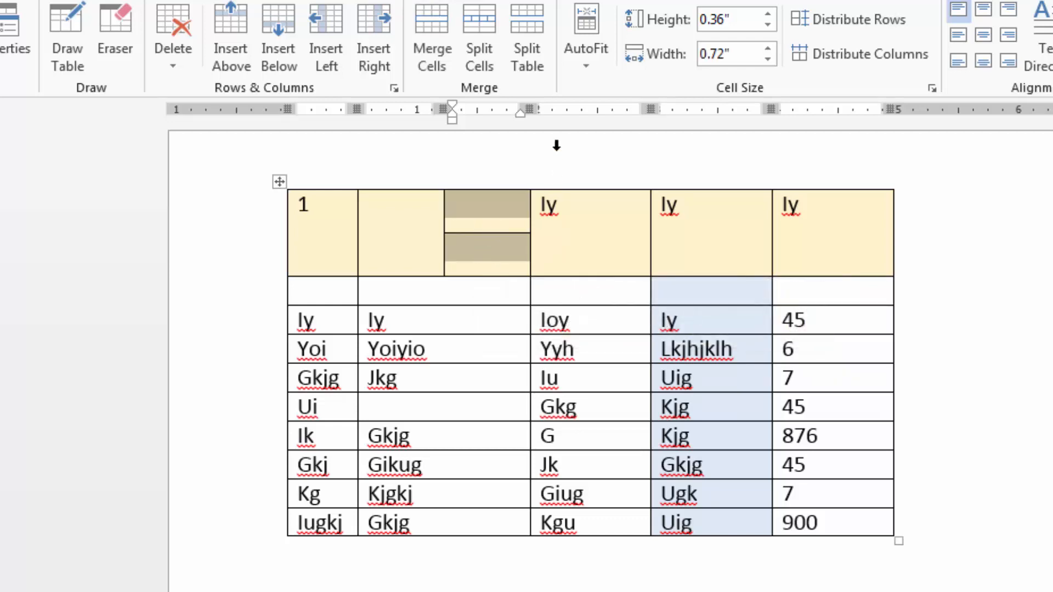
pyautogui.click(437, 21)
pyautogui.moveTo(393, 223); pyautogui.dragTo(486, 223)
pyautogui.click(429, 32)
pyautogui.click(466, 241)
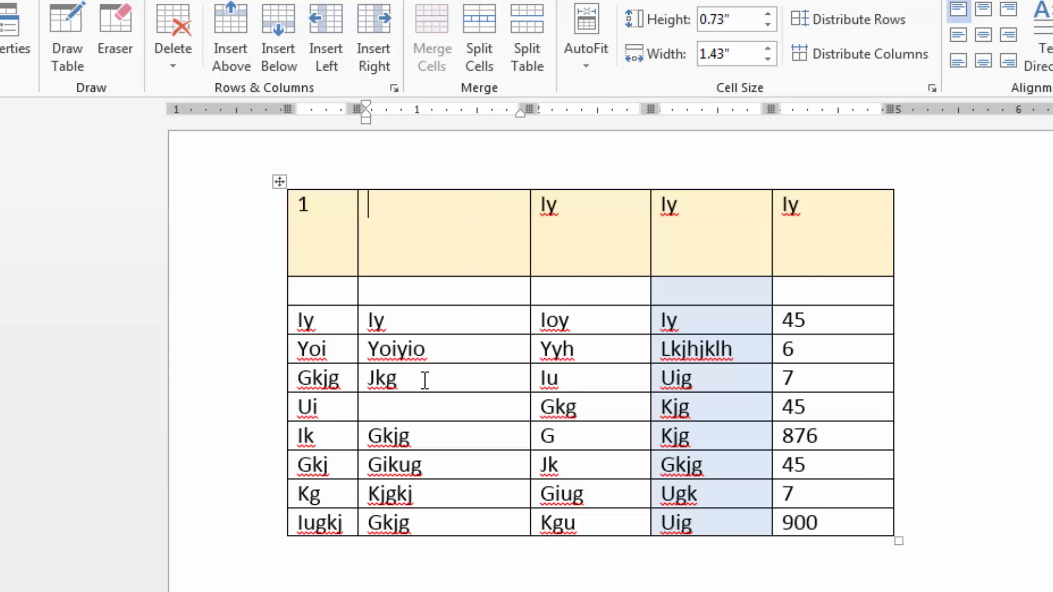
# Split the table into two separate tables at the row starting with Gkjg.
pyautogui.click(296, 379)
pyautogui.click(528, 24)
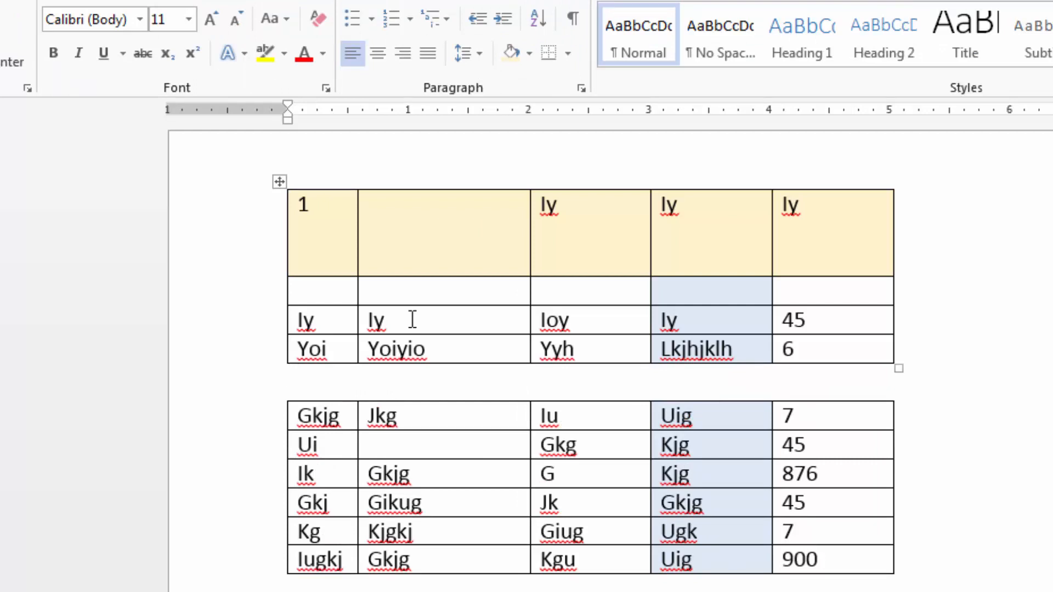
# Rejoin the two tables by removing the blank line between them, and narrow the second column.
pyautogui.press('Delete')
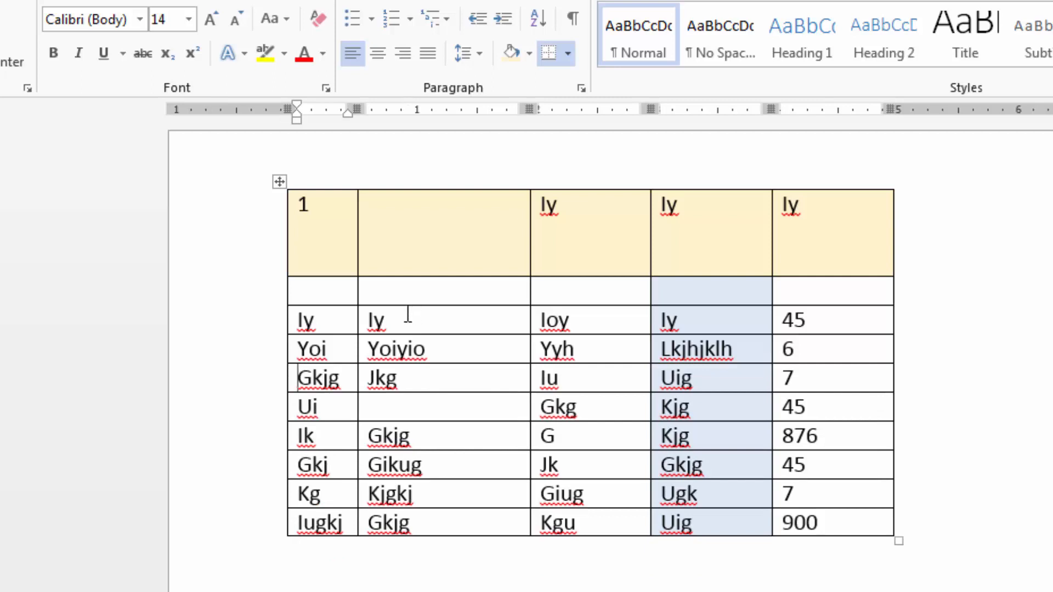
pyautogui.click(461, 291)
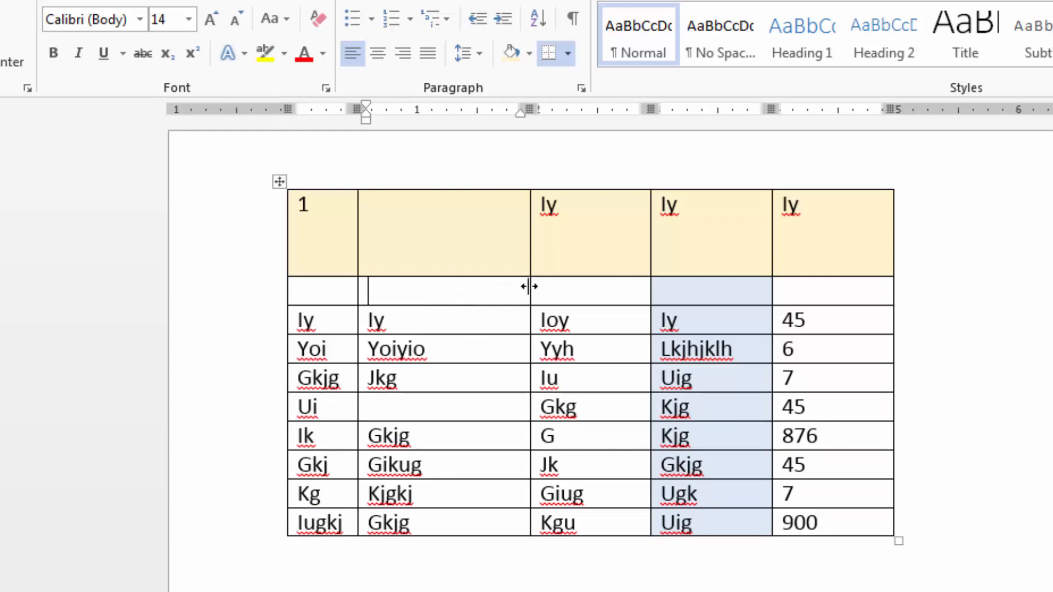
pyautogui.moveTo(531, 287); pyautogui.dragTo(443, 317)
# In the third column, add "djklf jkld h" after Yyh, "dg d dg" after Iu and "gd dg dg" after G.
pyautogui.write('djklf jkld h')
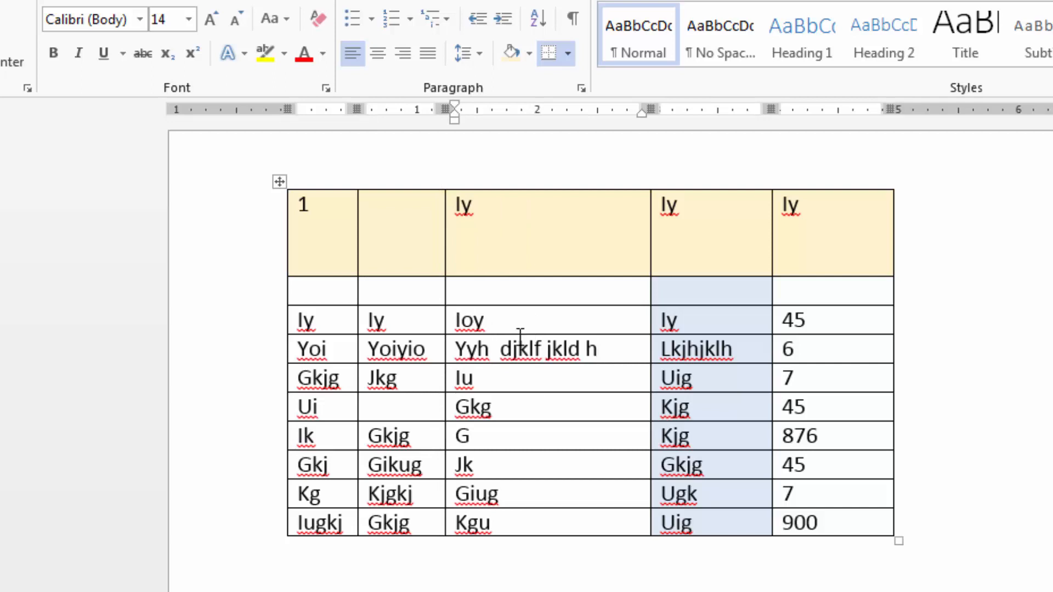
pyautogui.click(538, 372)
pyautogui.write('dg d dg')
pyautogui.click(551, 434)
pyautogui.write('gd dg dg')
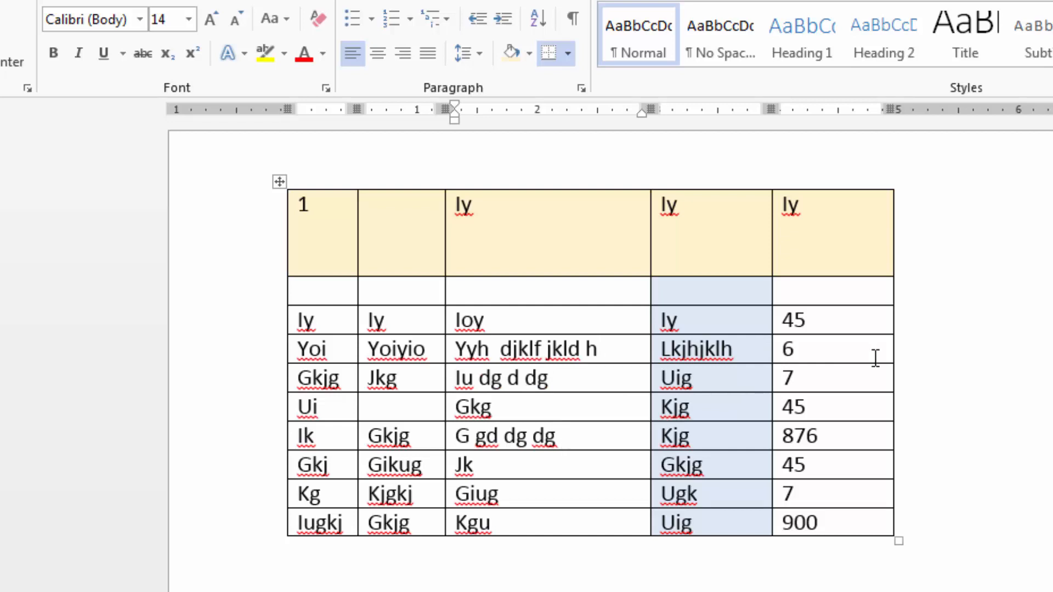
pyautogui.click(616, 382)
# Fit all the table's column widths to their contents with AutoFit Contents.
pyautogui.click(274, 182)
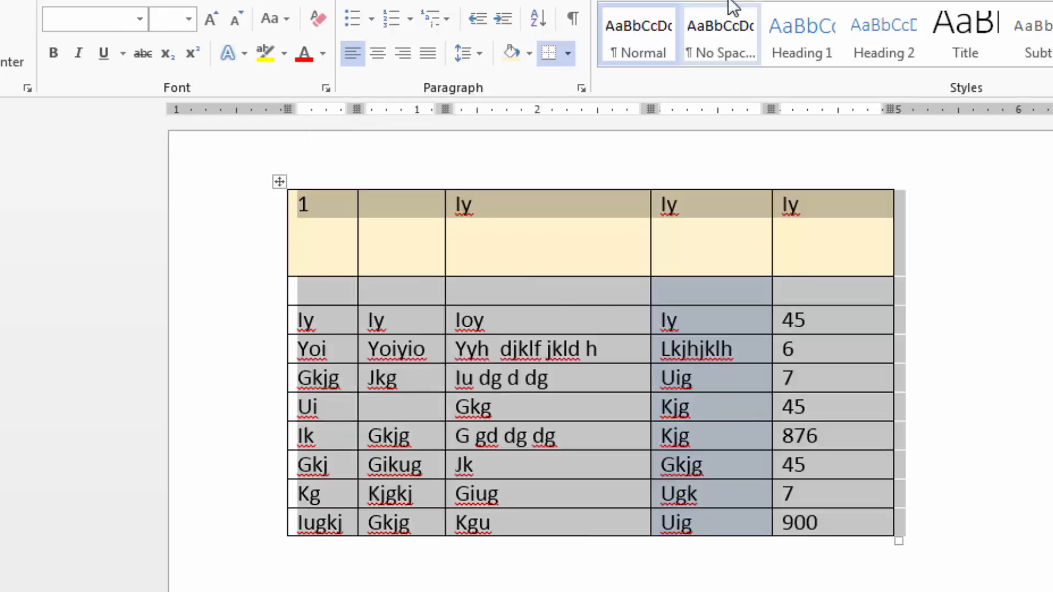
pyautogui.click(759, 0)
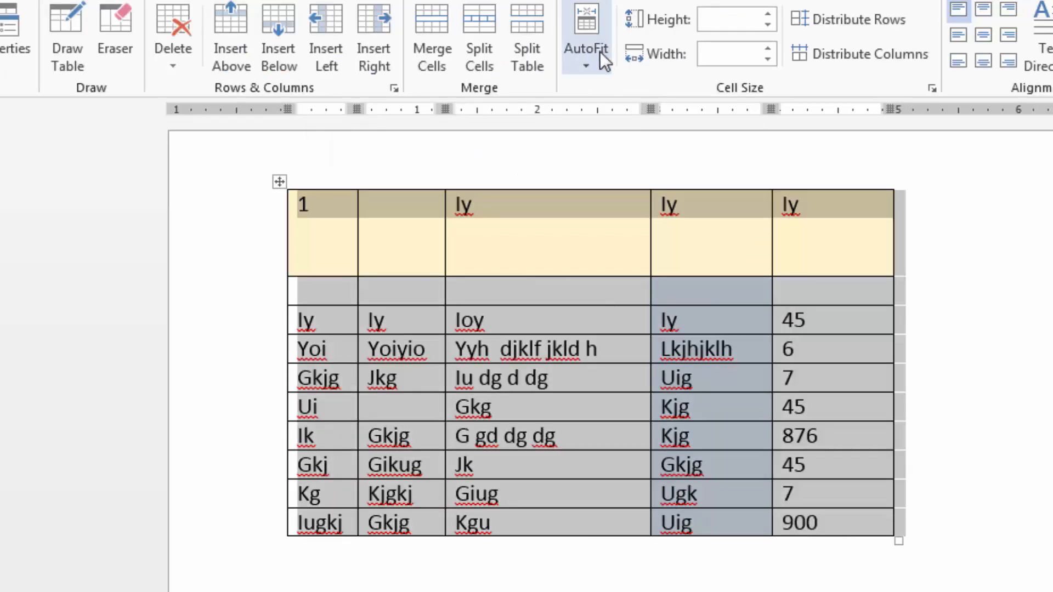
pyautogui.click(592, 62)
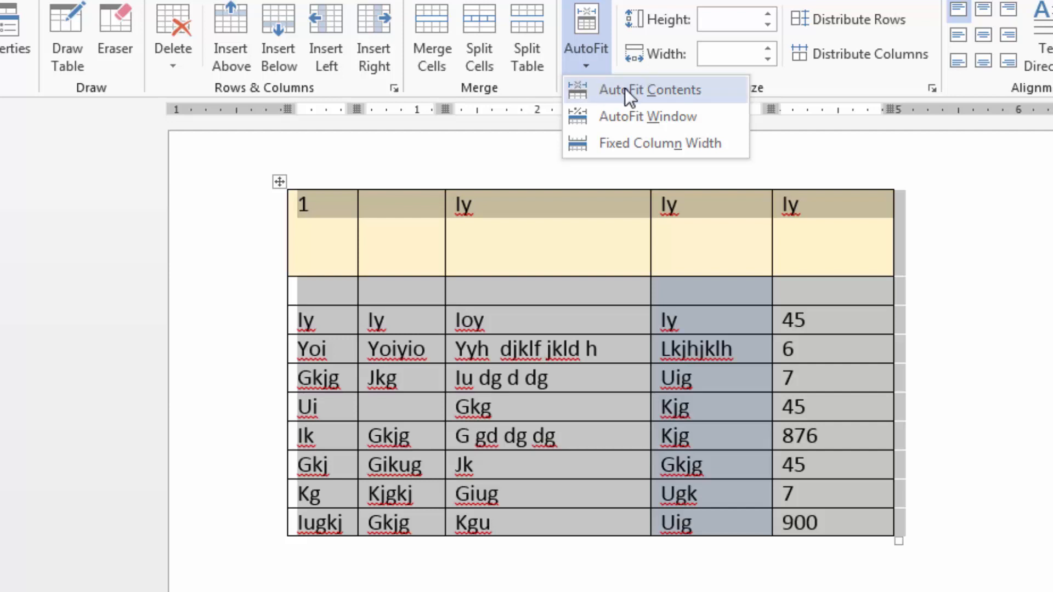
pyautogui.click(639, 89)
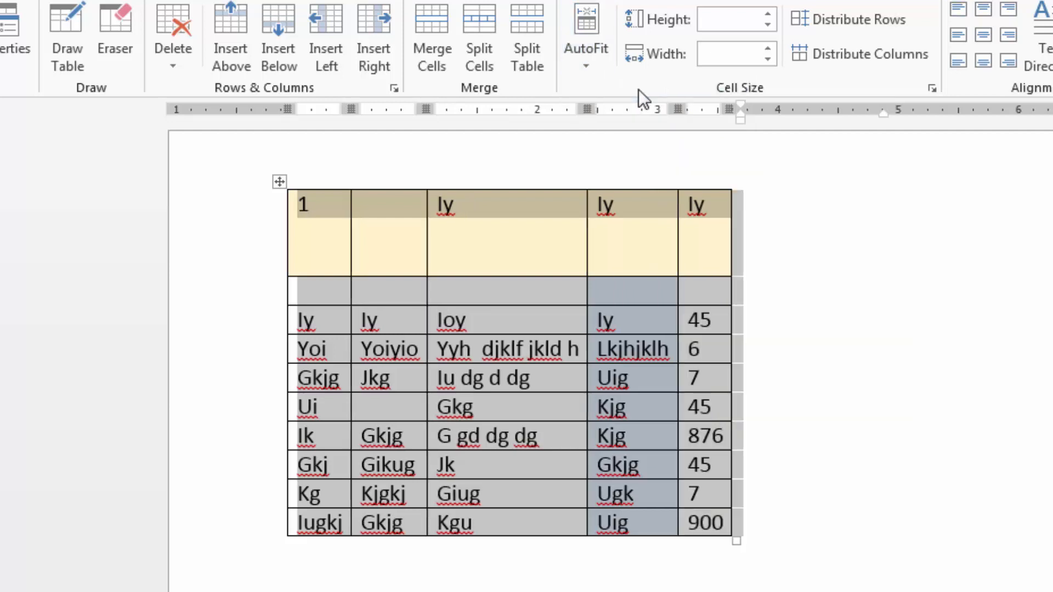
# Stretch the table to the full page width with AutoFit Window.
pyautogui.click(499, 295)
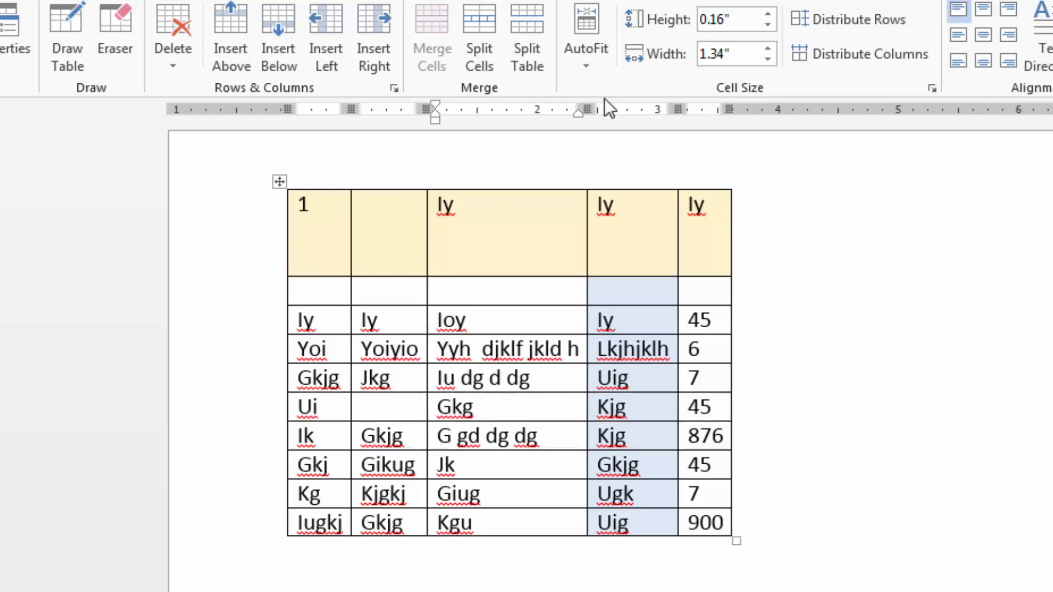
pyautogui.click(582, 68)
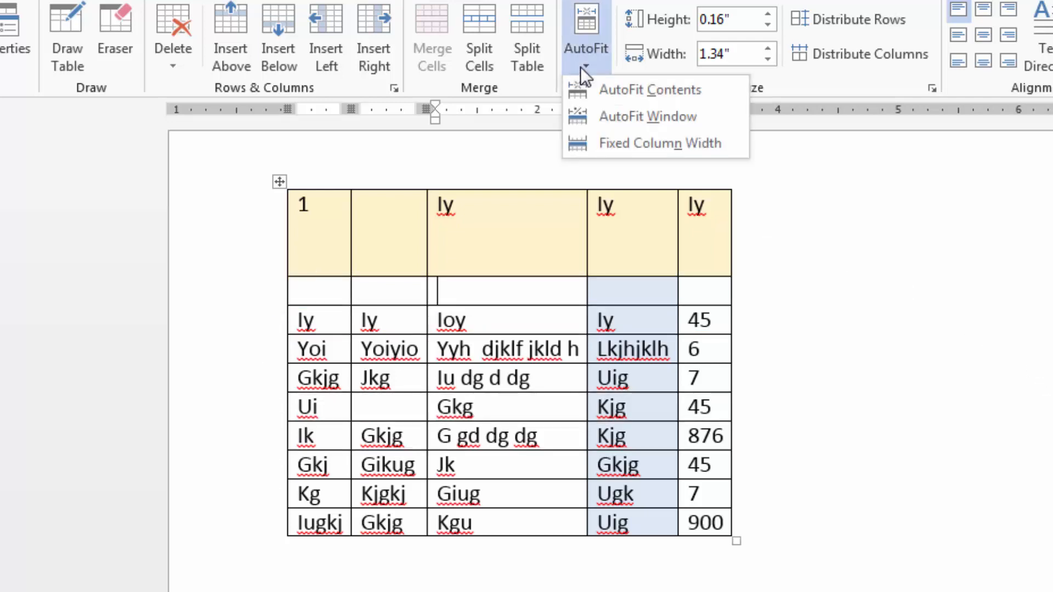
pyautogui.click(603, 115)
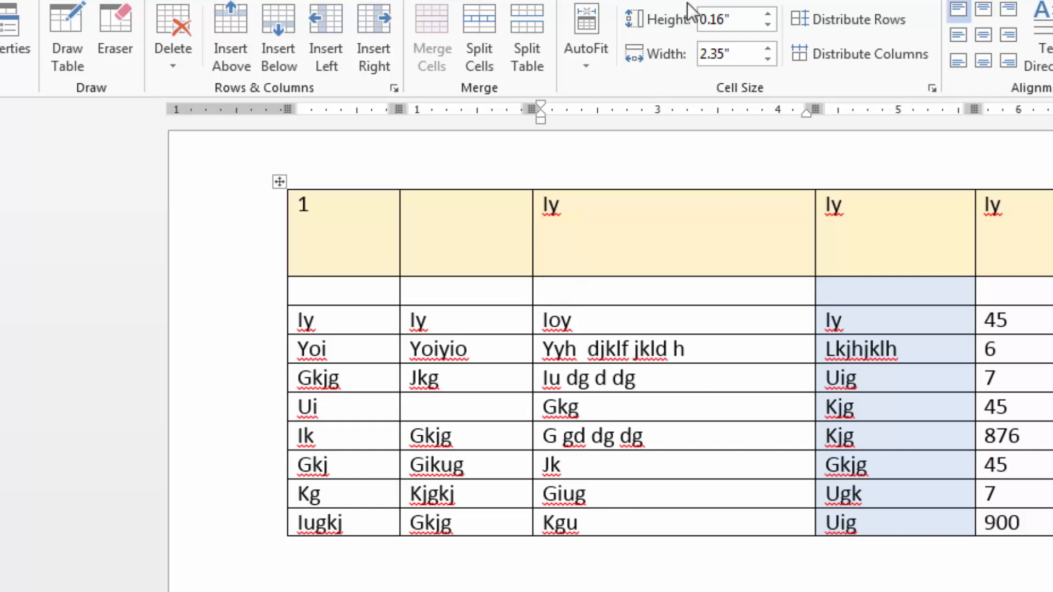
# Raise the empty second row's height to 0.7 inches, and reduce it to 0.1 inches.
pyautogui.click(768, 15)
pyautogui.click(768, 15)
pyautogui.click(768, 15)
pyautogui.click(768, 14)
pyautogui.click(767, 14)
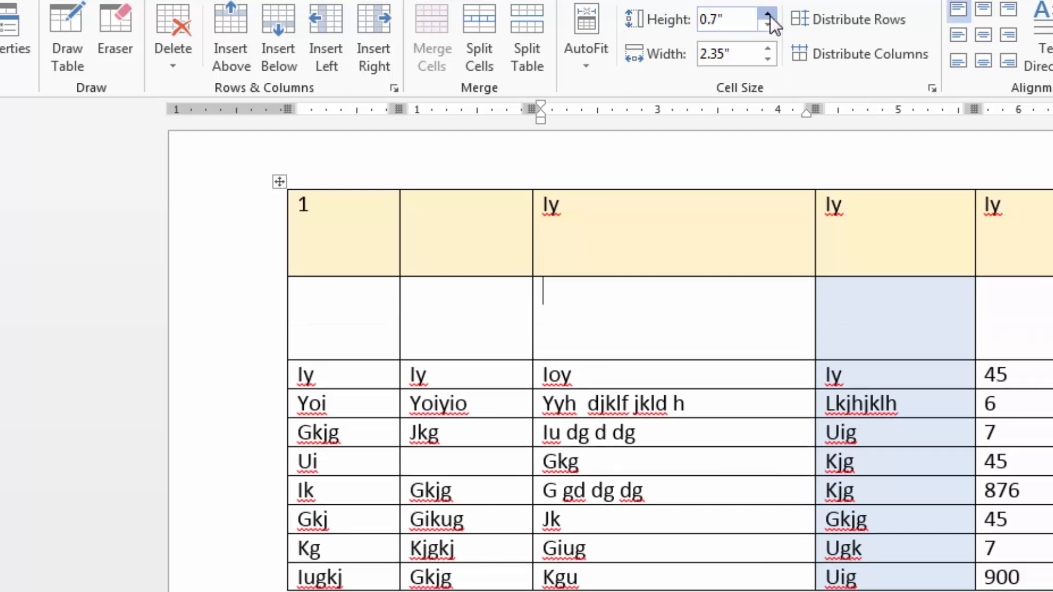
pyautogui.click(768, 24)
pyautogui.click(768, 24)
pyautogui.click(768, 24)
pyautogui.click(768, 25)
pyautogui.click(768, 25)
pyautogui.click(768, 24)
# Try wider settings for the third column, and set its width to 2.2 inches.
pyautogui.click(768, 48)
pyautogui.click(769, 48)
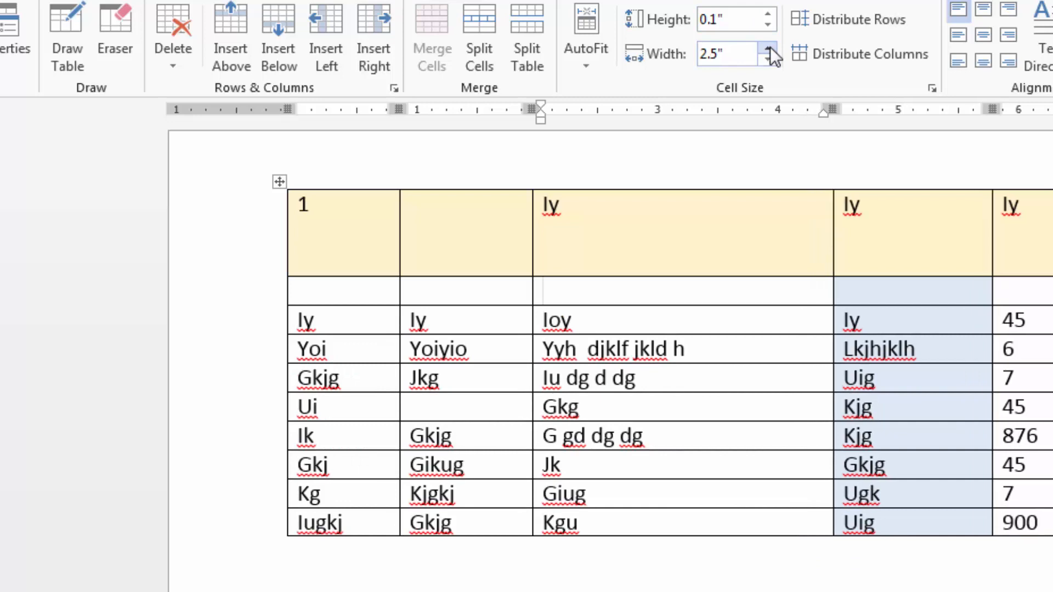
pyautogui.click(768, 48)
pyautogui.click(768, 48)
pyautogui.click(768, 48)
pyautogui.click(768, 59)
pyautogui.click(769, 59)
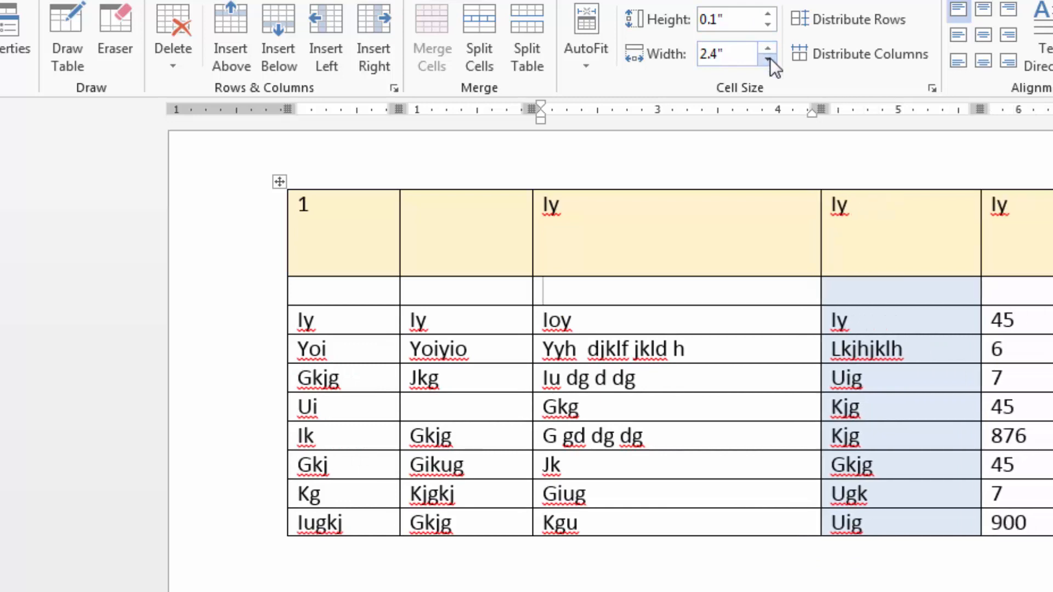
pyautogui.click(769, 59)
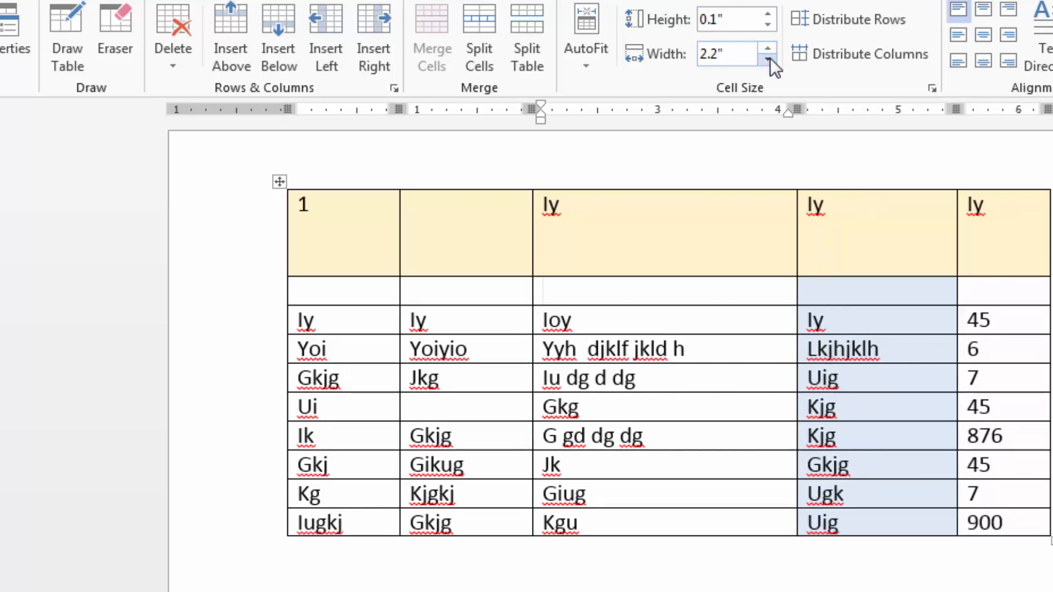
# Select the whole table, try a row height of 0.6 inches, and set the height of all rows to 0.3 inches.
pyautogui.click(279, 182)
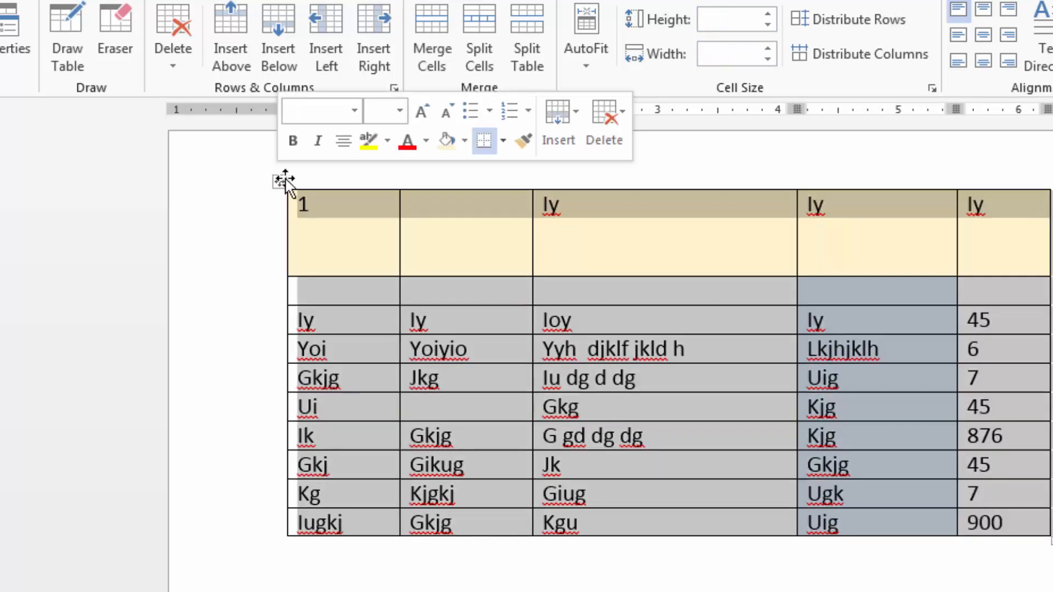
pyautogui.click(764, 16)
pyautogui.click(764, 16)
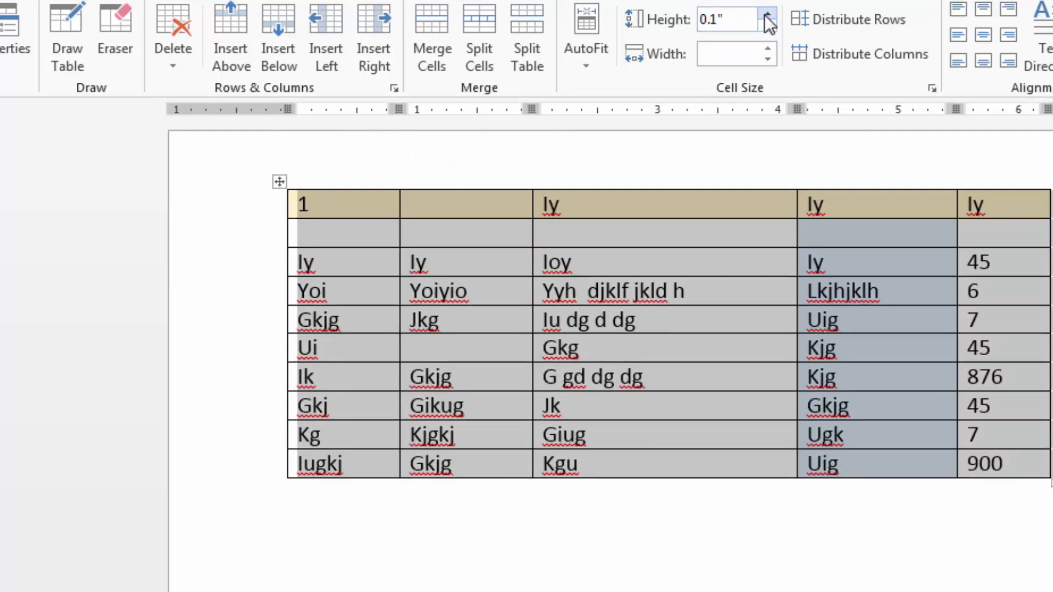
pyautogui.click(767, 15)
pyautogui.click(767, 15)
pyautogui.click(767, 15)
pyautogui.click(766, 15)
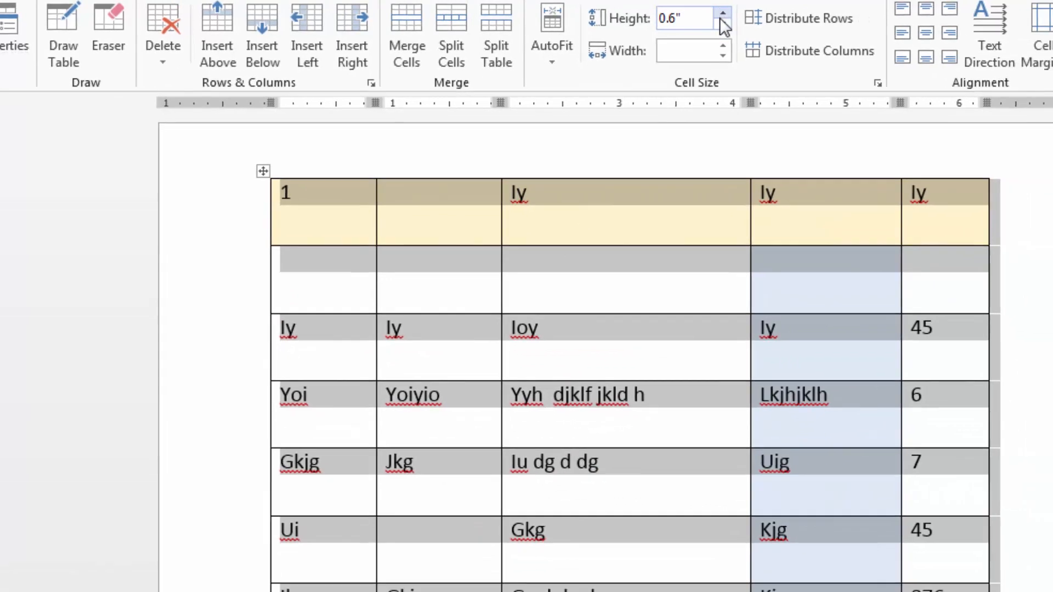
pyautogui.click(722, 24)
pyautogui.click(722, 24)
pyautogui.click(722, 24)
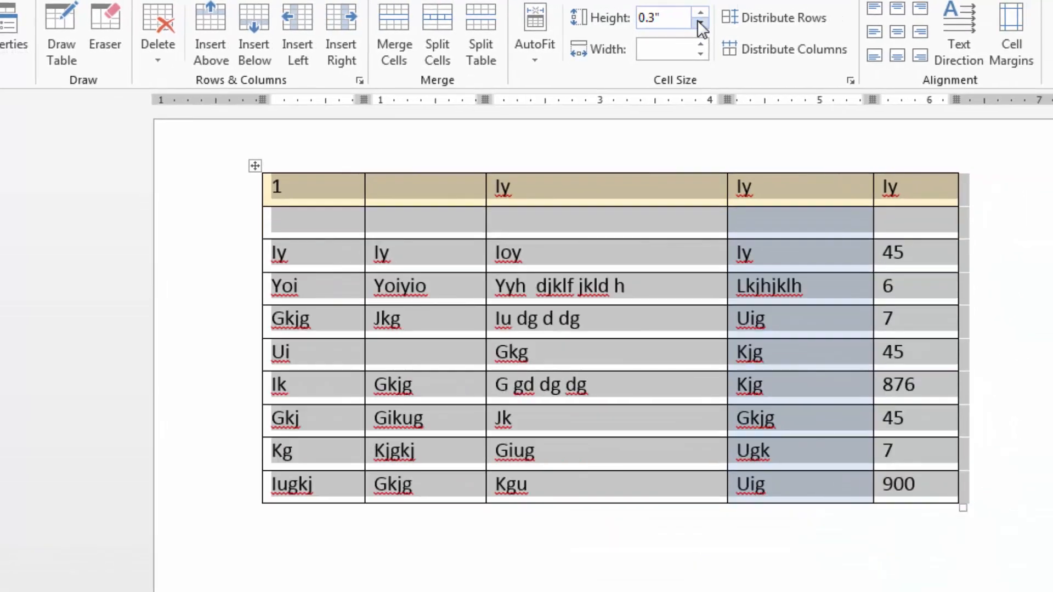
pyautogui.click(641, 290)
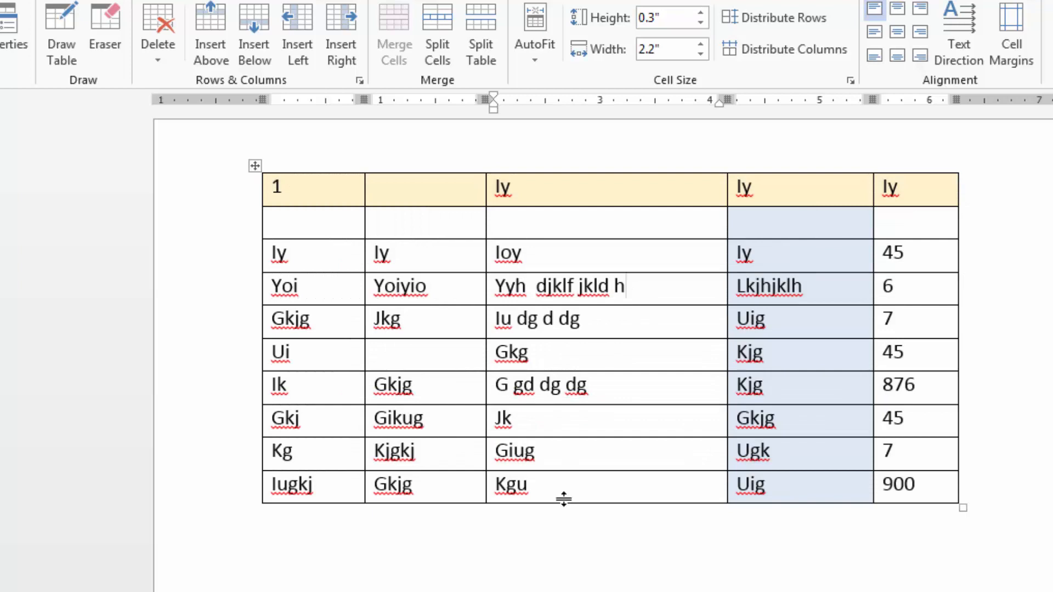
# Stretch the table's last row far down the page, and distribute the height evenly across all rows.
pyautogui.moveTo(562, 502); pyautogui.dragTo(561, 591)
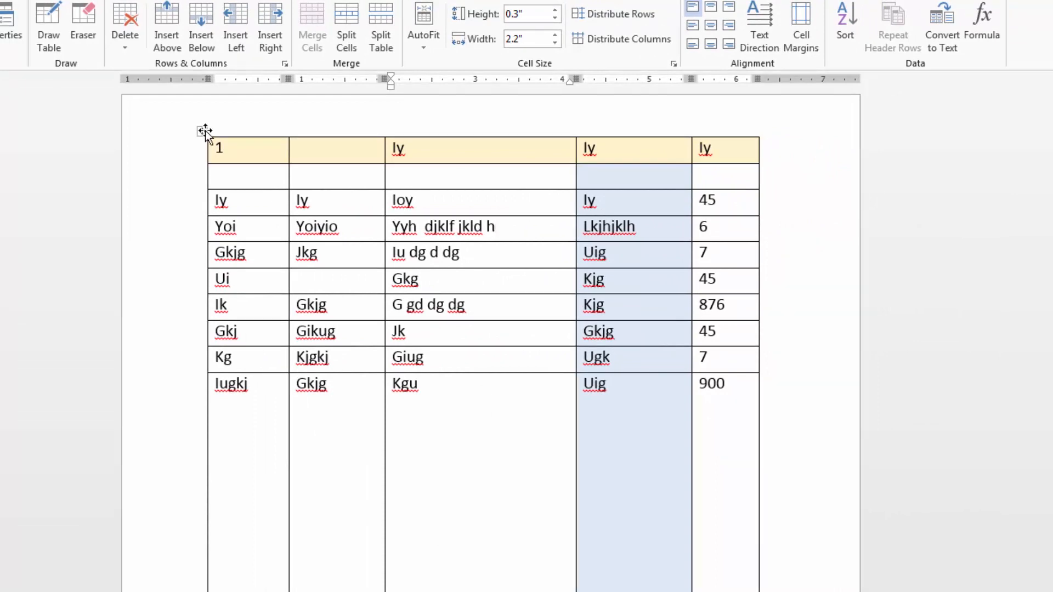
pyautogui.click(202, 131)
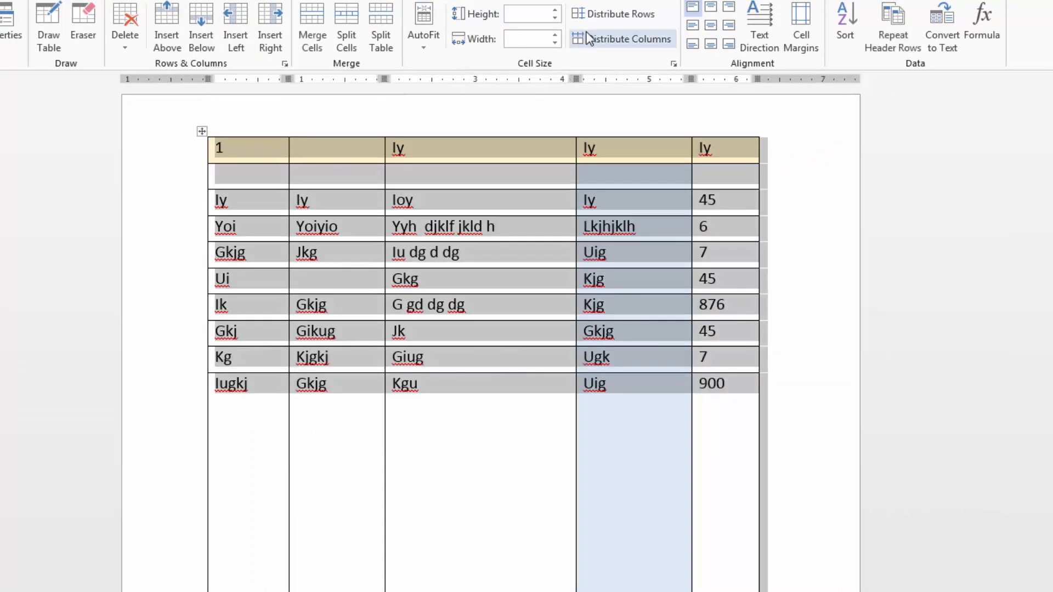
pyautogui.click(607, 16)
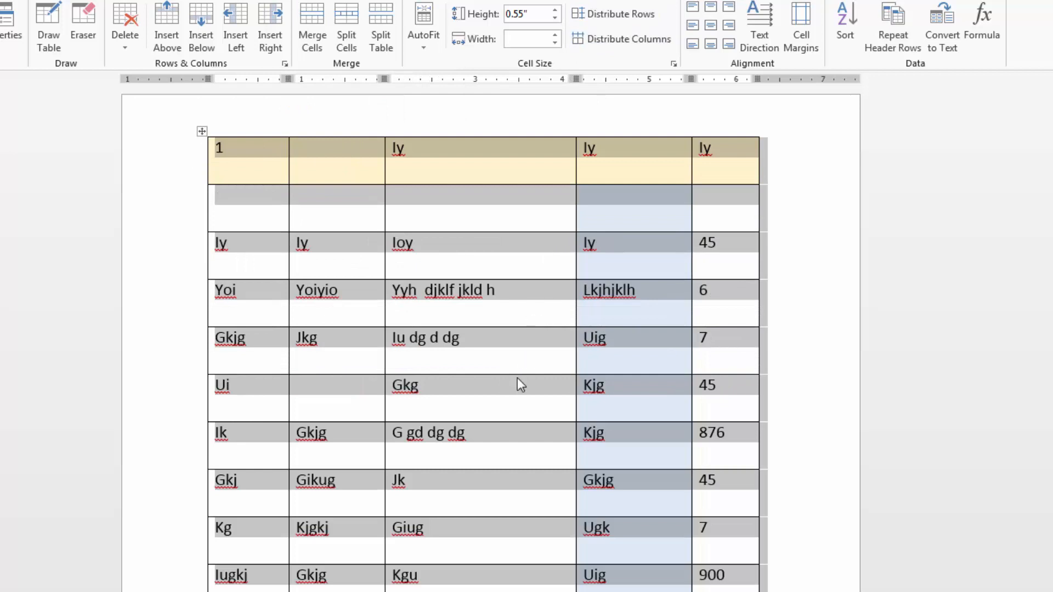
pyautogui.click(520, 354)
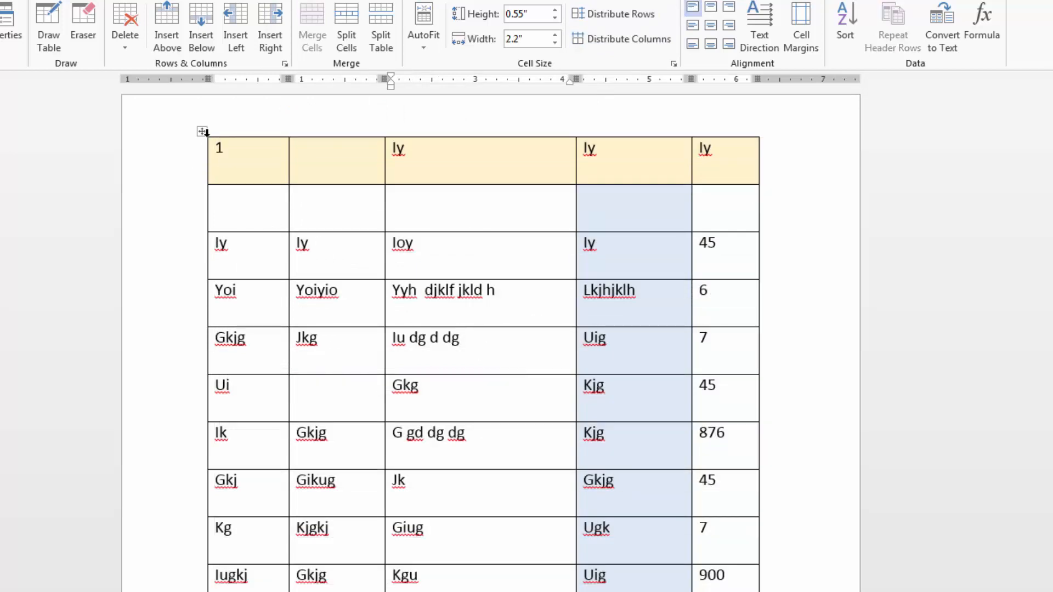
# Distribute the width evenly across all columns of the table.
pyautogui.click(202, 131)
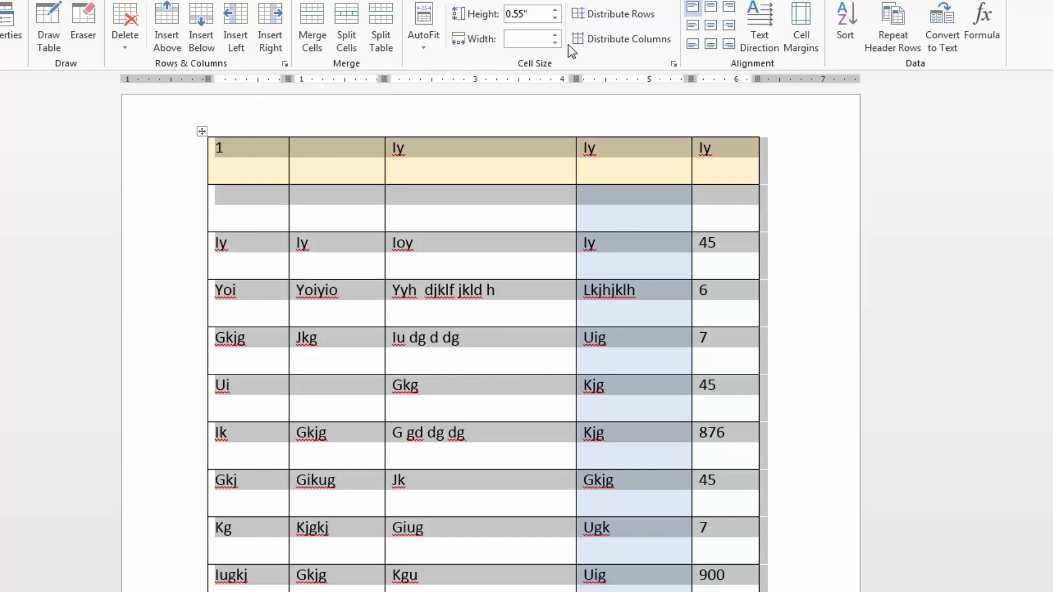
pyautogui.click(600, 40)
pyautogui.click(514, 258)
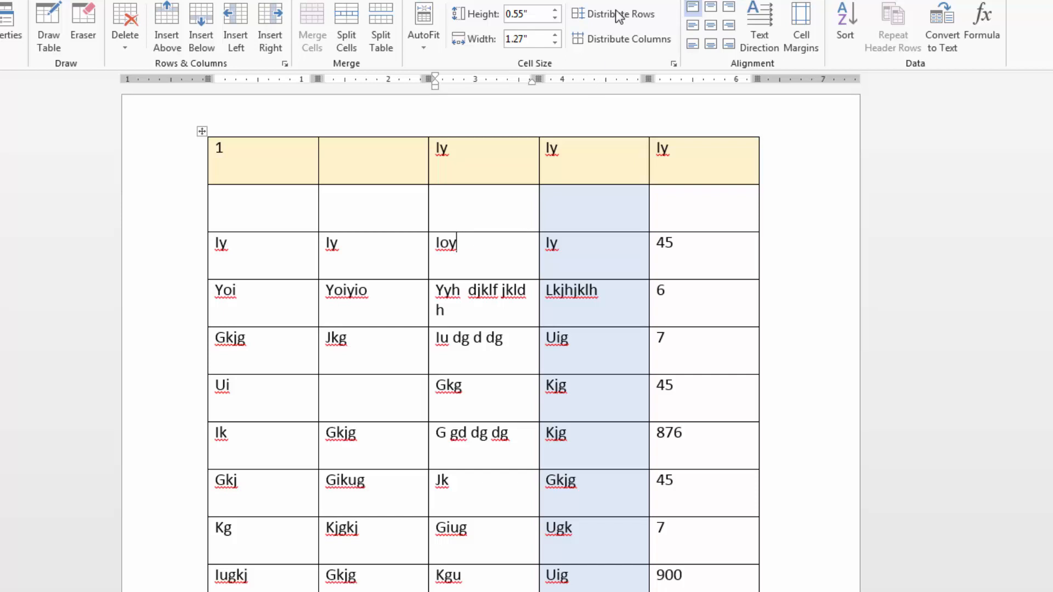
# Increase the yellow header row's height to about 0.99 inches.
pyautogui.click(588, 212)
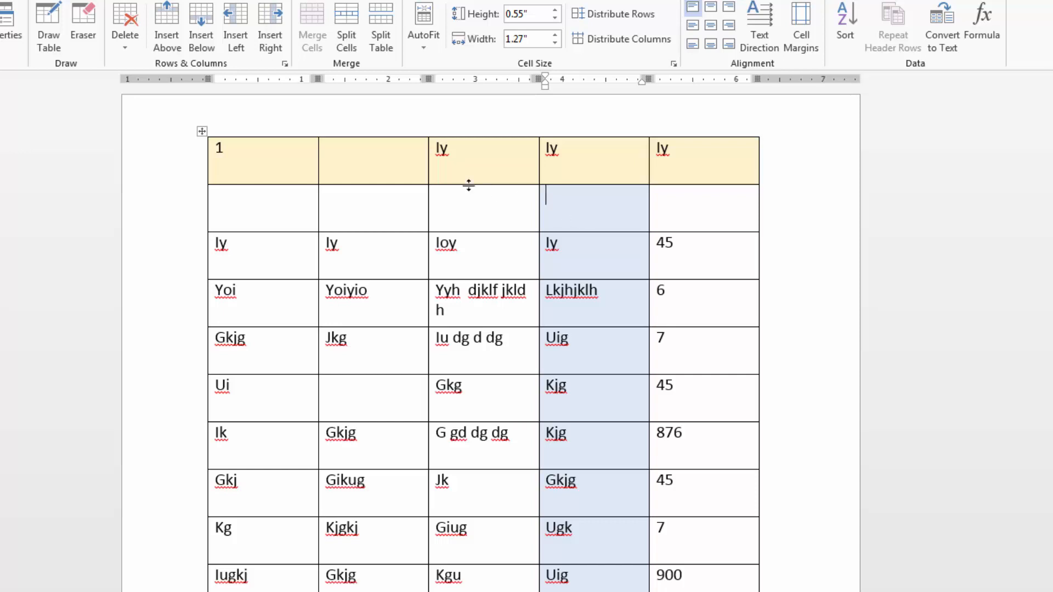
pyautogui.click(391, 163)
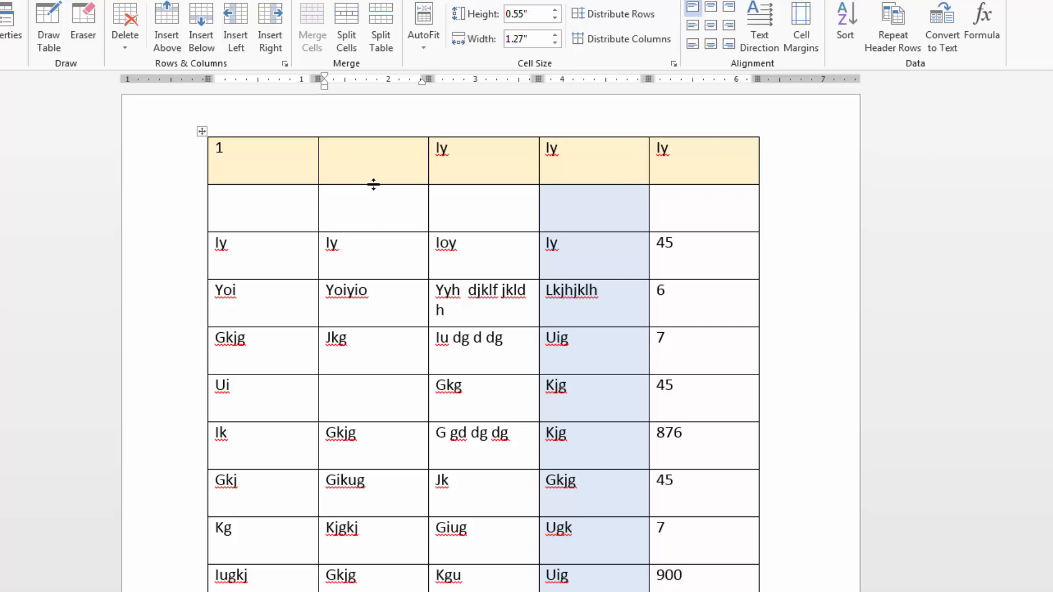
pyautogui.moveTo(373, 184); pyautogui.dragTo(377, 220)
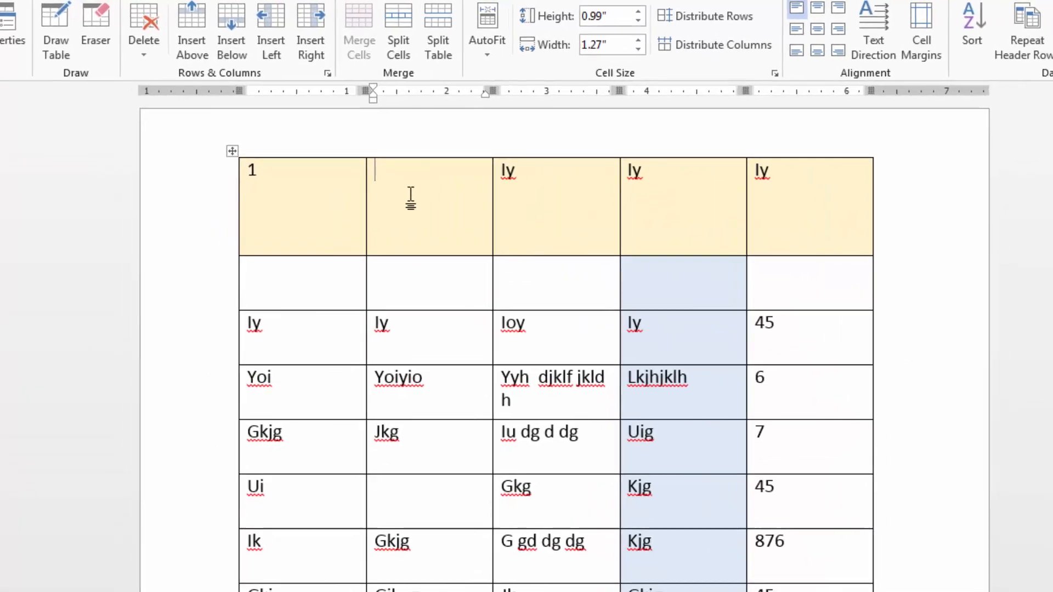
# Enter h in the empty second header cell, and align it to the top right after trying top center.
pyautogui.write('h')
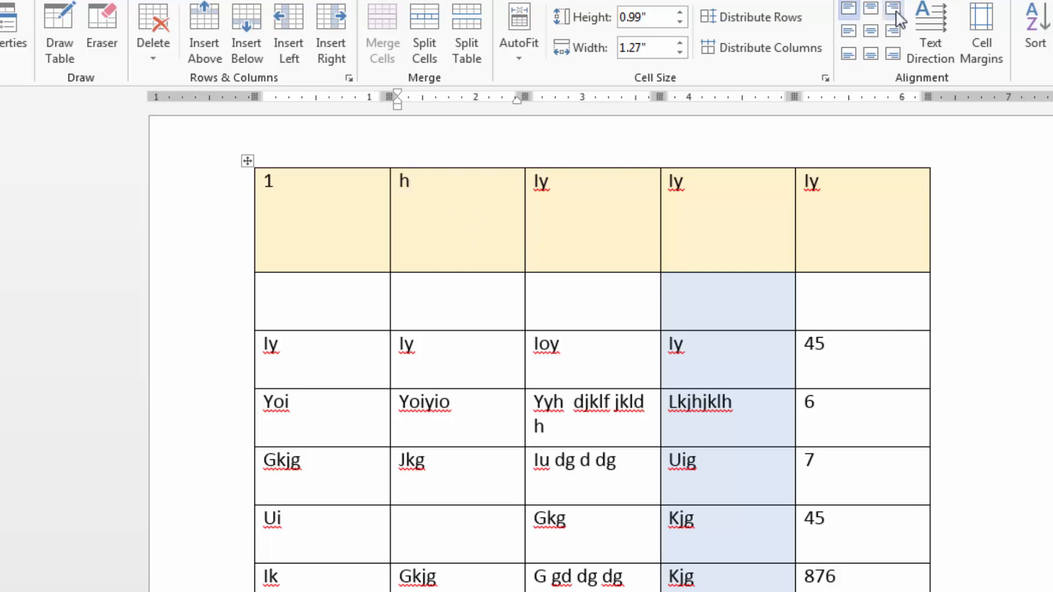
pyautogui.click(869, 10)
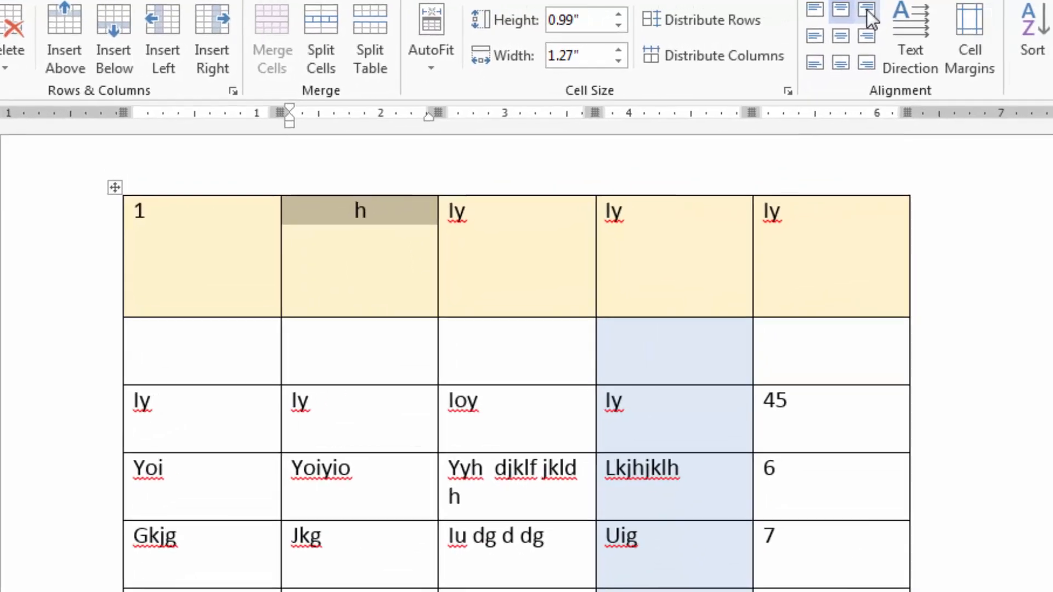
pyautogui.click(866, 9)
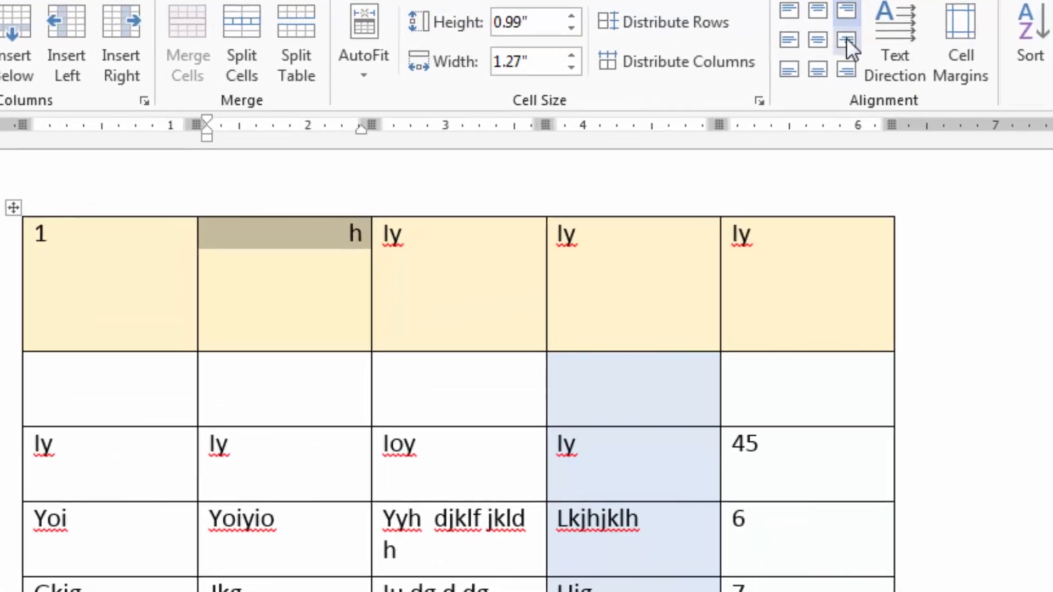
# Try top center and top right alignment on the last header cell, and set its text to center right.
pyautogui.click(776, 239)
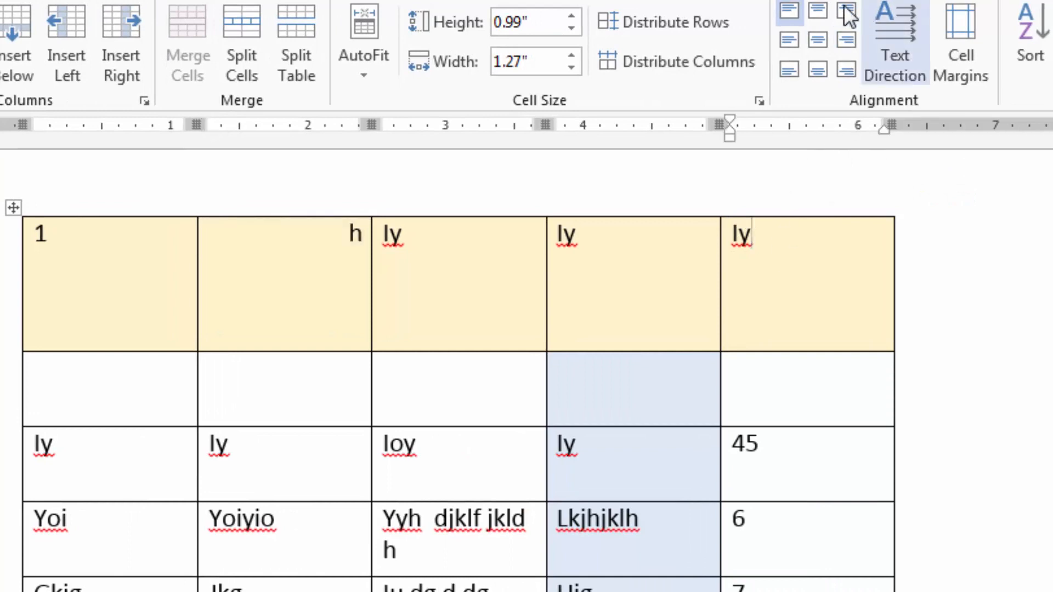
pyautogui.click(818, 10)
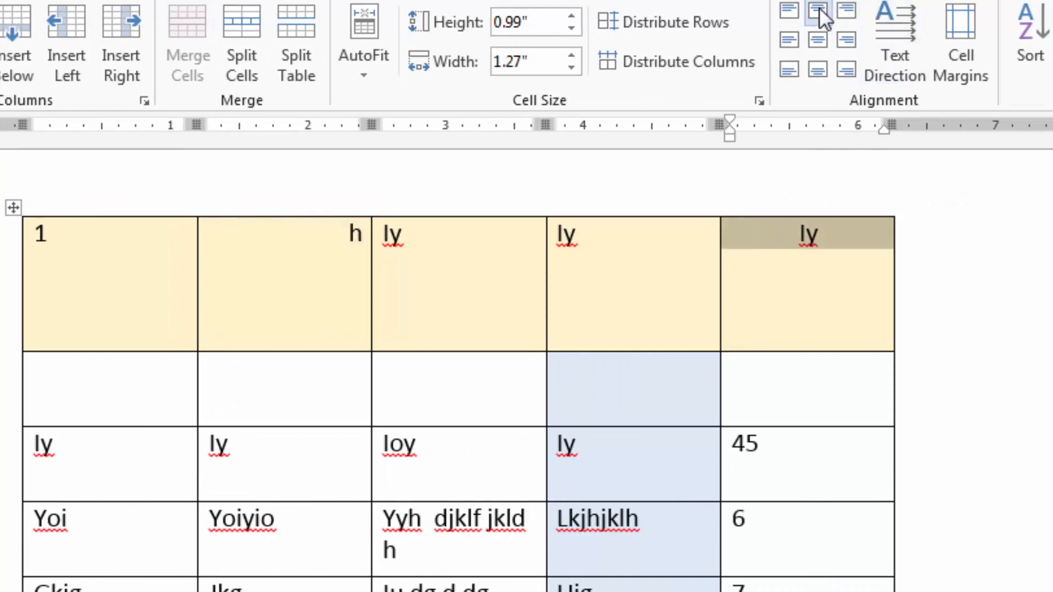
pyautogui.click(847, 8)
pyautogui.click(847, 35)
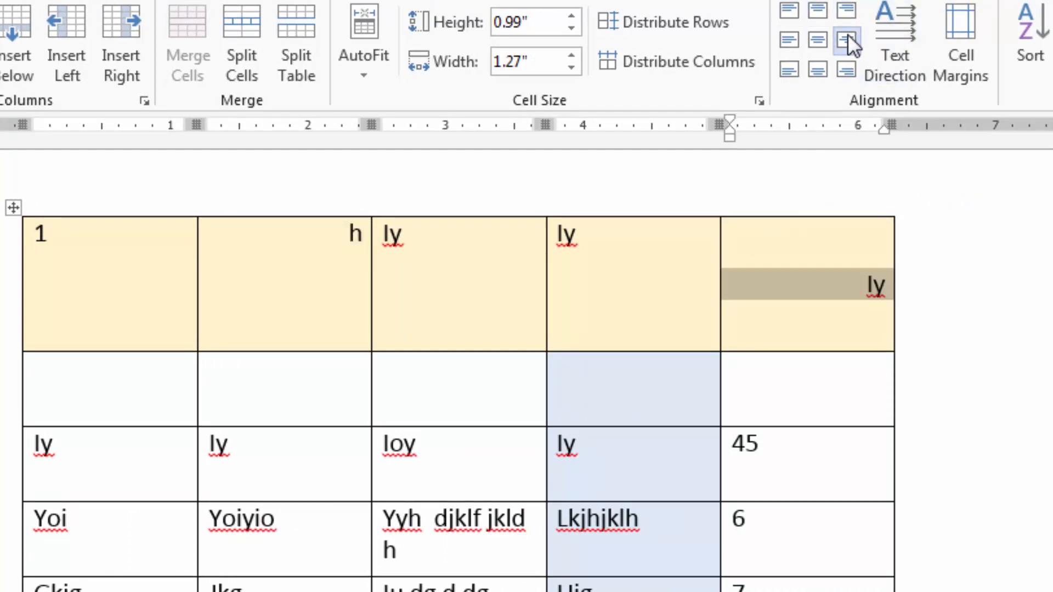
# Try the three bottom alignments, center left and top left on the last header cell, and center its text both ways.
pyautogui.click(847, 65)
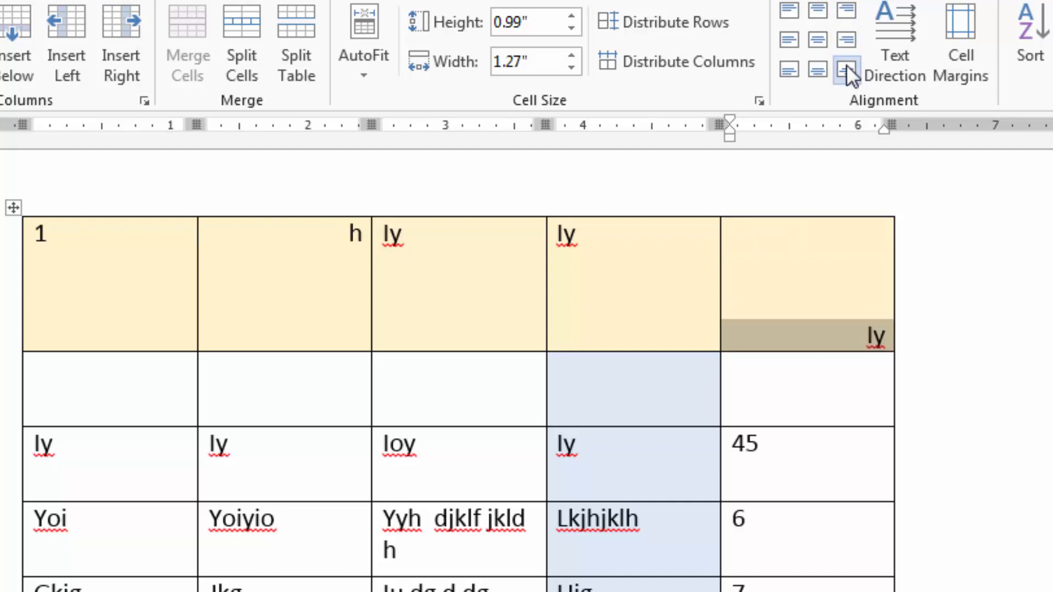
pyautogui.click(818, 67)
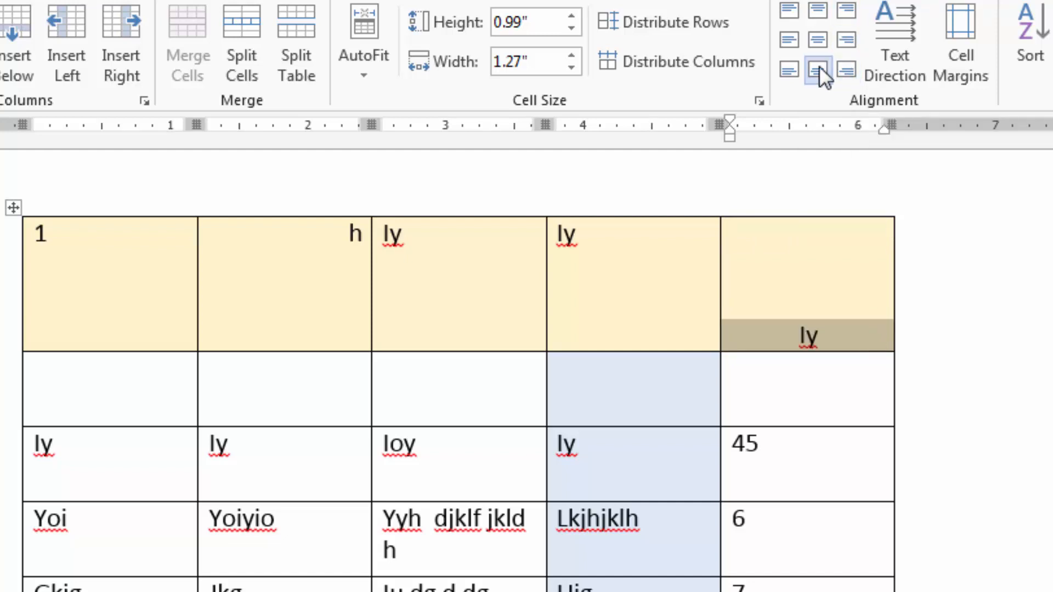
pyautogui.click(784, 68)
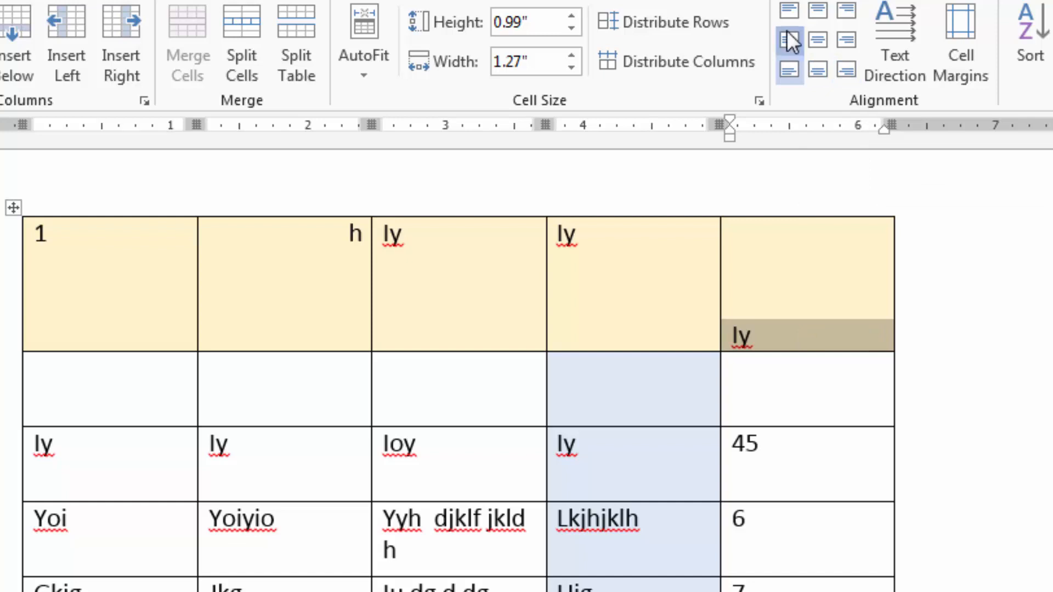
pyautogui.click(788, 38)
pyautogui.click(784, 10)
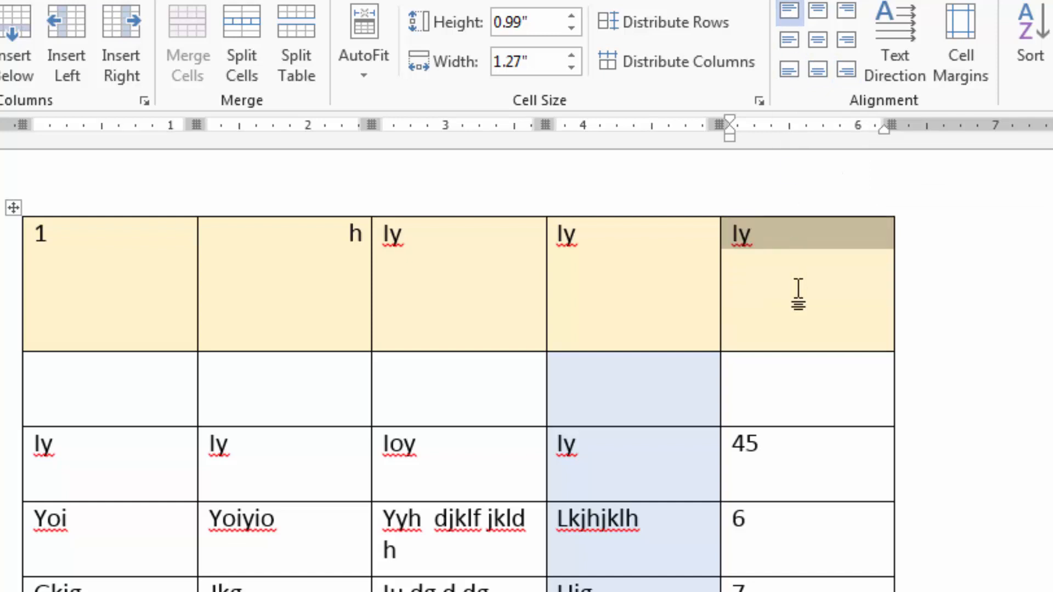
pyautogui.click(821, 42)
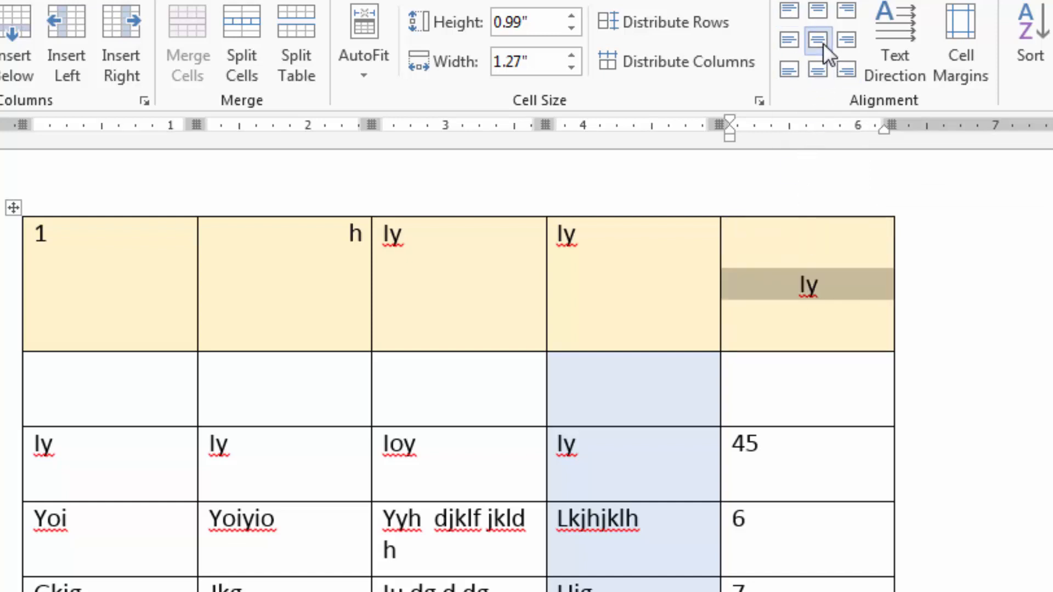
pyautogui.click(824, 273)
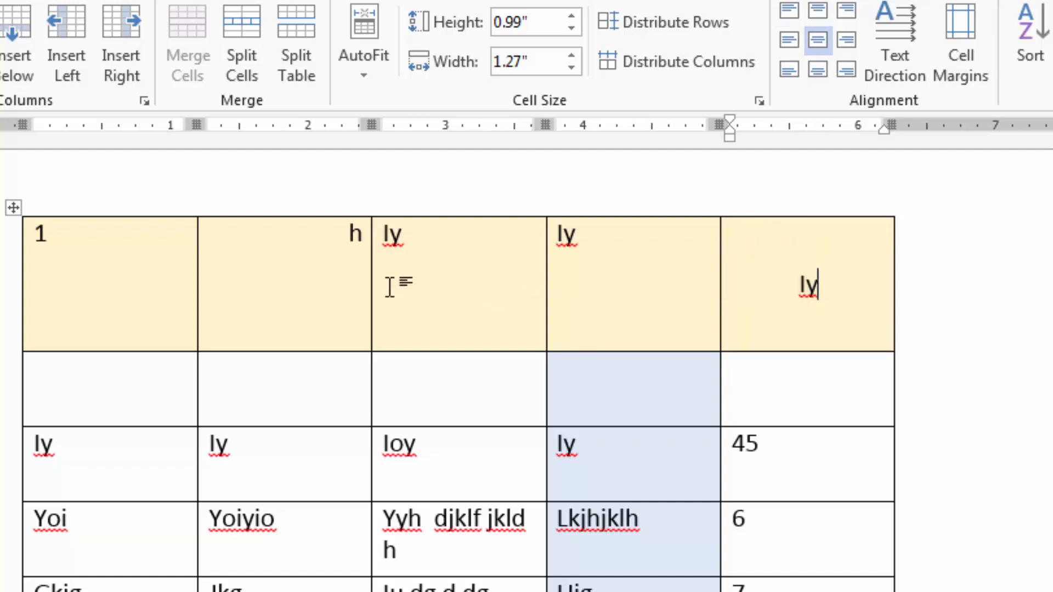
# Narrow the second column to about 0.63 inches, and replace its header text with Date of Birth.
pyautogui.moveTo(366, 292); pyautogui.dragTo(269, 321)
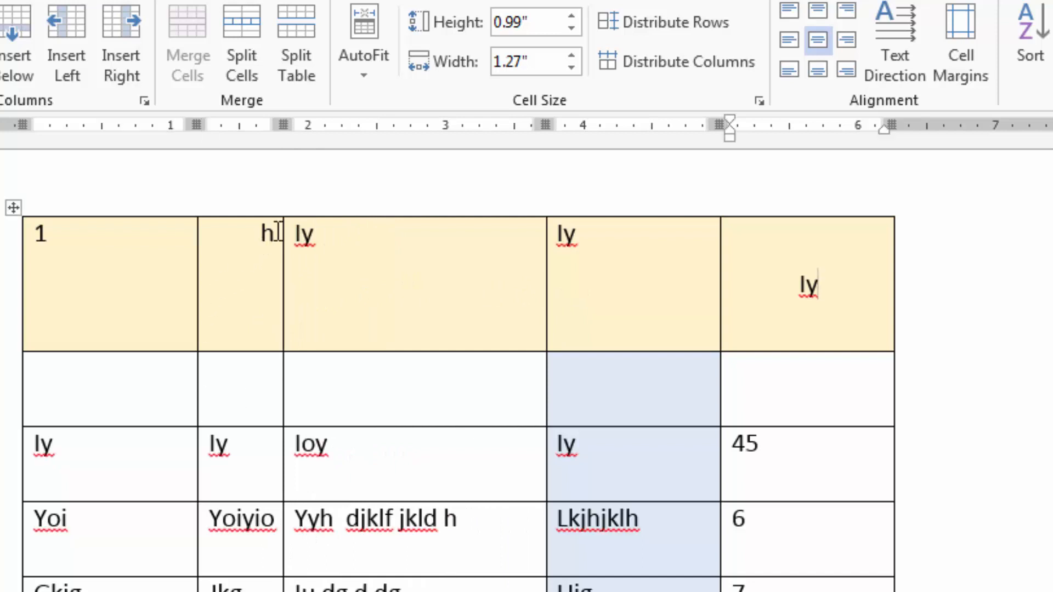
pyautogui.moveTo(277, 231); pyautogui.dragTo(260, 233)
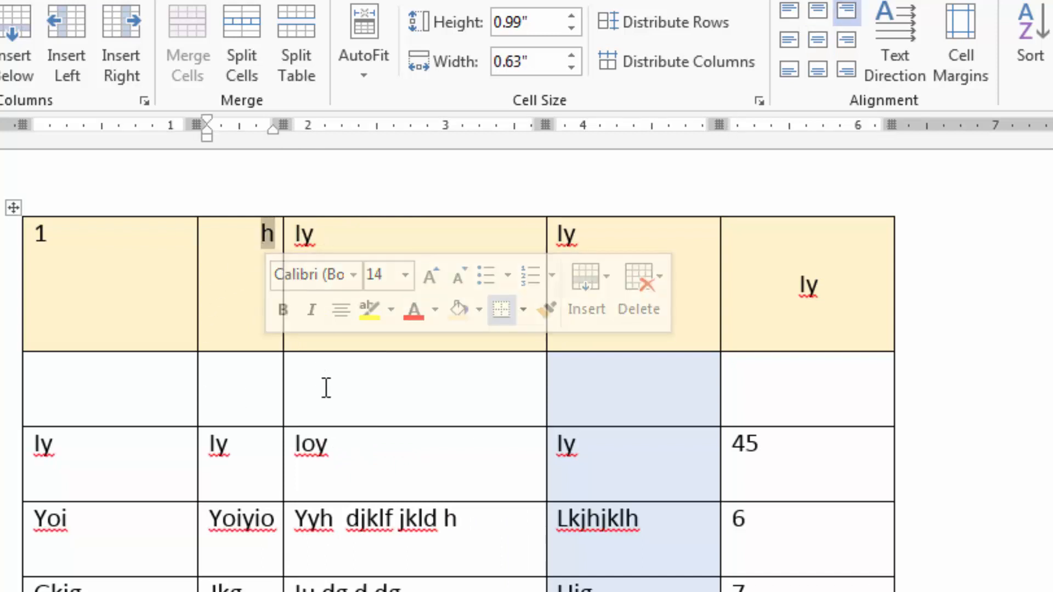
pyautogui.press('Delete')
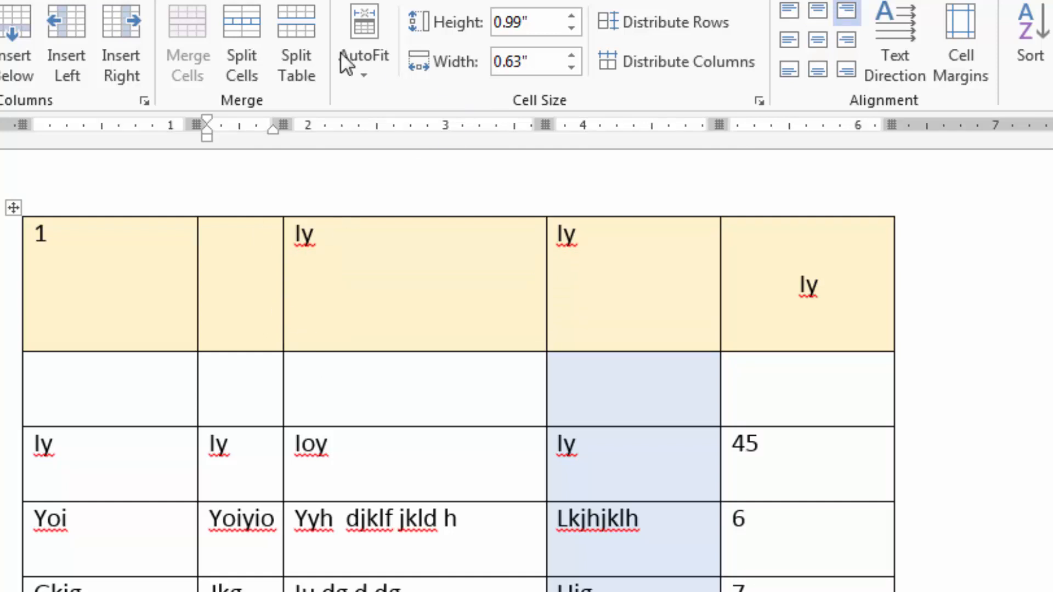
pyautogui.click(238, 286)
pyautogui.write('Da')
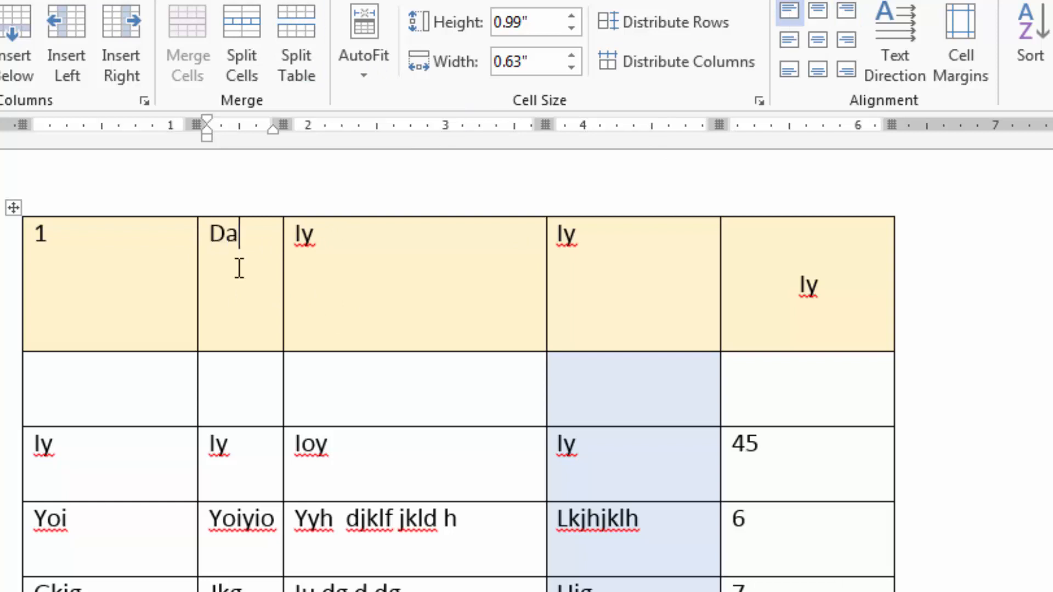
pyautogui.write('te of Birth')
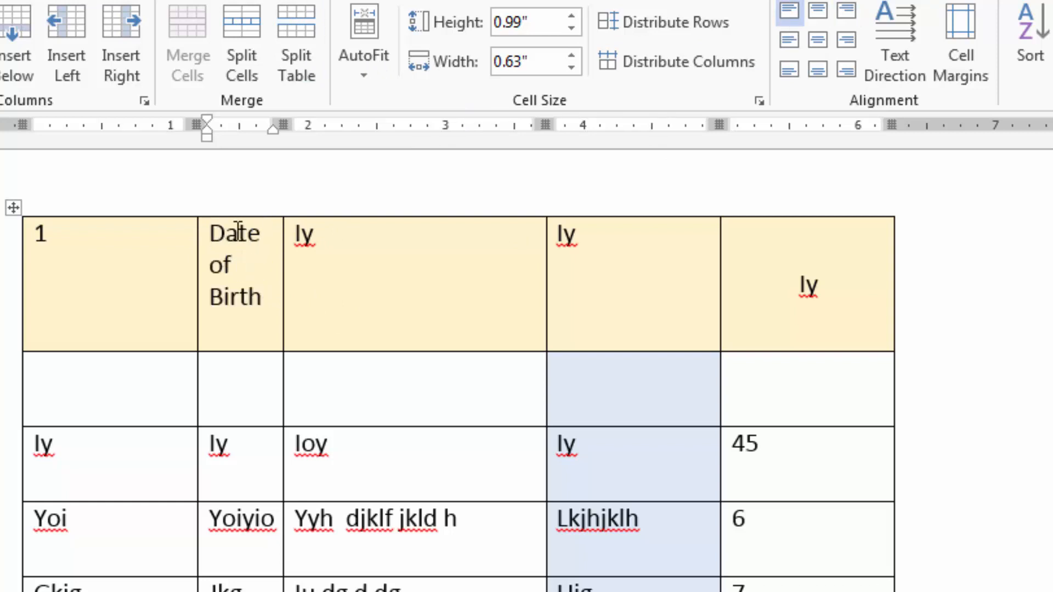
# Shorten the word Yoiyio in the second column to Yoiy, and narrow that column to about 0.54 inches.
pyautogui.click(255, 518)
pyautogui.press('Delete')
pyautogui.press('Delete')
pyautogui.scroll(-3, 306, 491)
pyautogui.scroll(4, 306, 491)
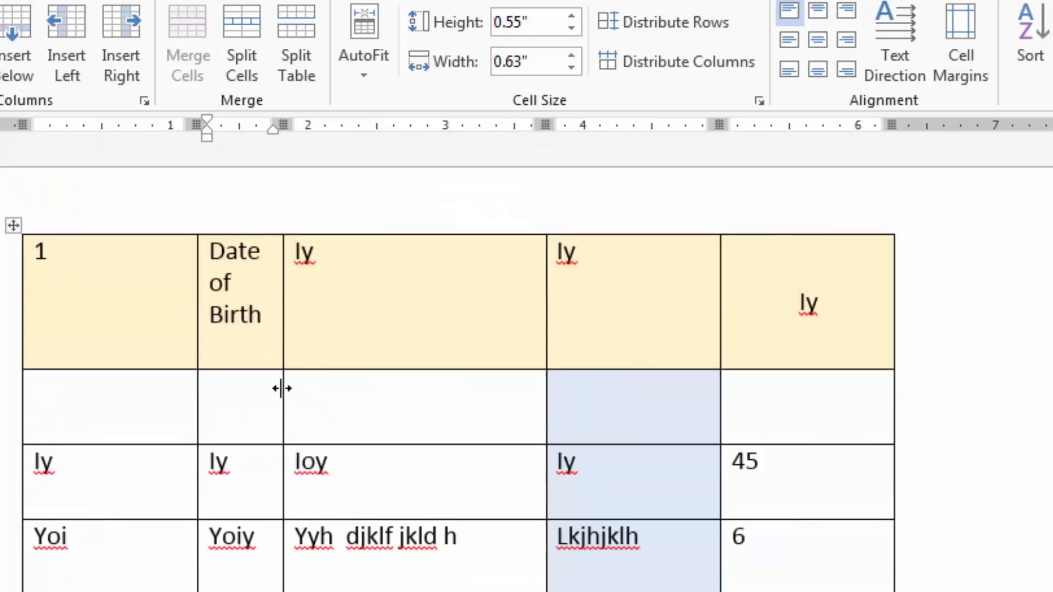
pyautogui.moveTo(282, 388); pyautogui.dragTo(271, 391)
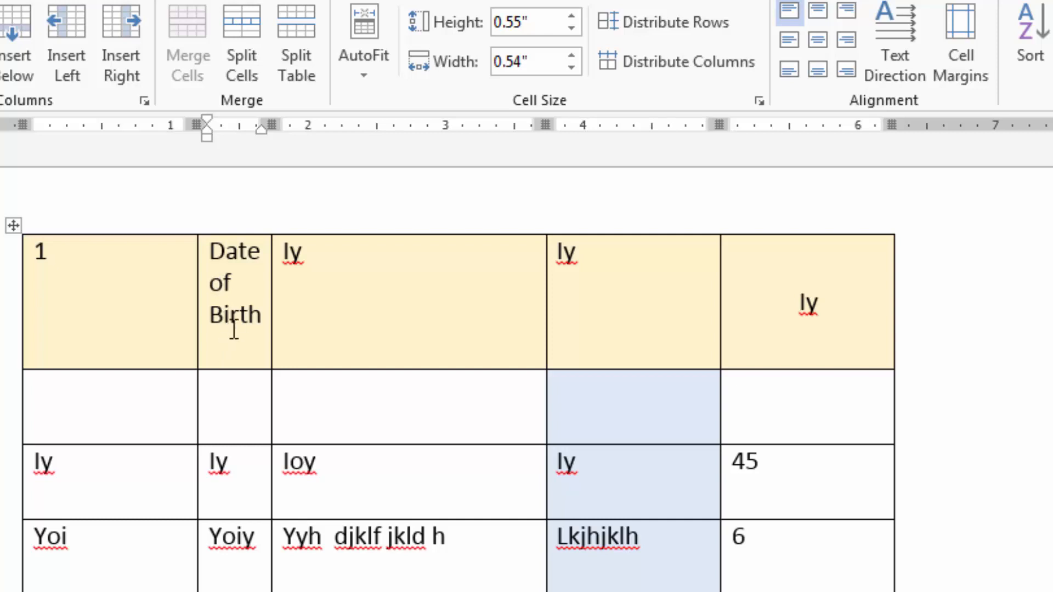
# Increase the yellow header row's height to about 2.06 inches, and cycle the Date of Birth text direction until it reads bottom to top.
pyautogui.moveTo(230, 373); pyautogui.dragTo(229, 513)
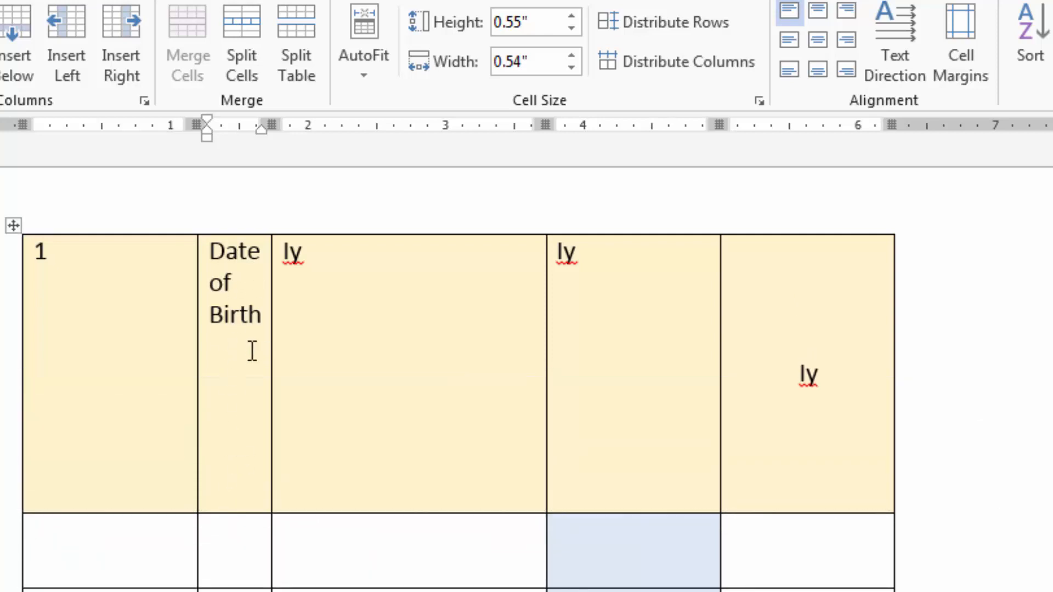
pyautogui.click(250, 330)
pyautogui.moveTo(261, 311); pyautogui.dragTo(164, 256)
pyautogui.click(240, 315)
pyautogui.click(895, 56)
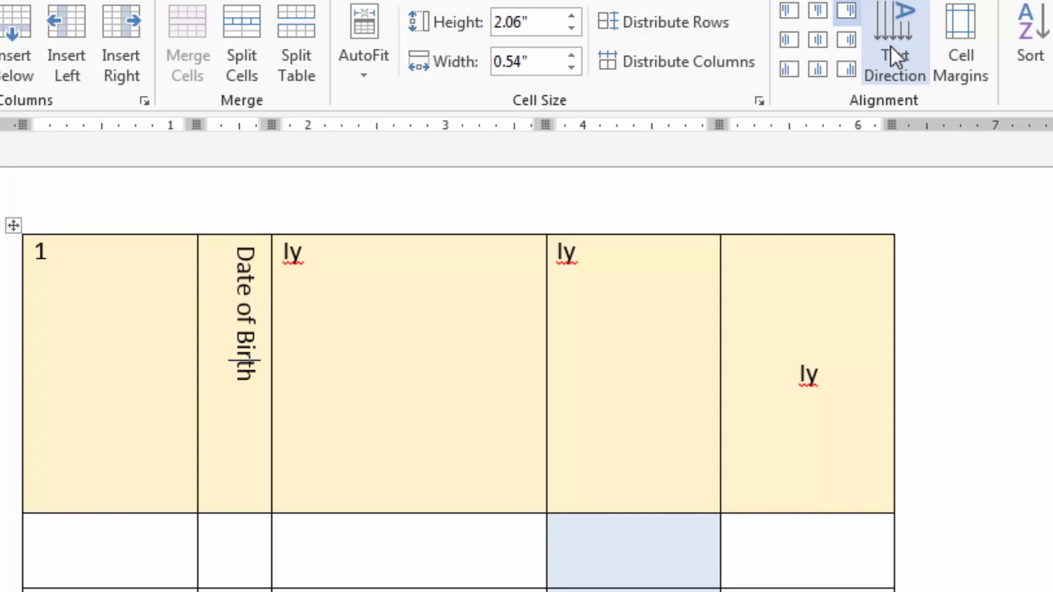
pyautogui.click(895, 56)
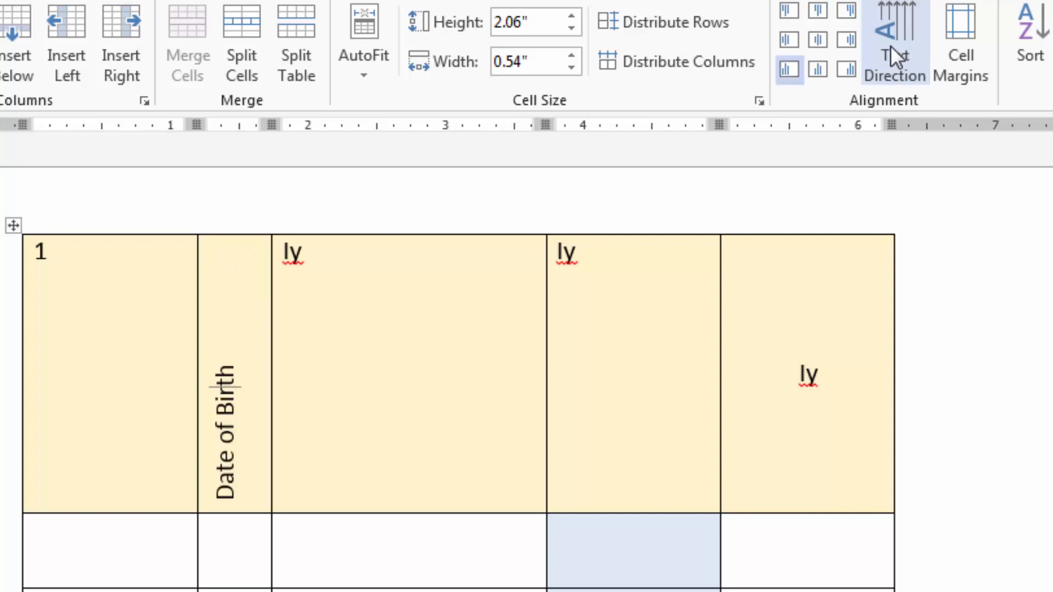
pyautogui.click(894, 56)
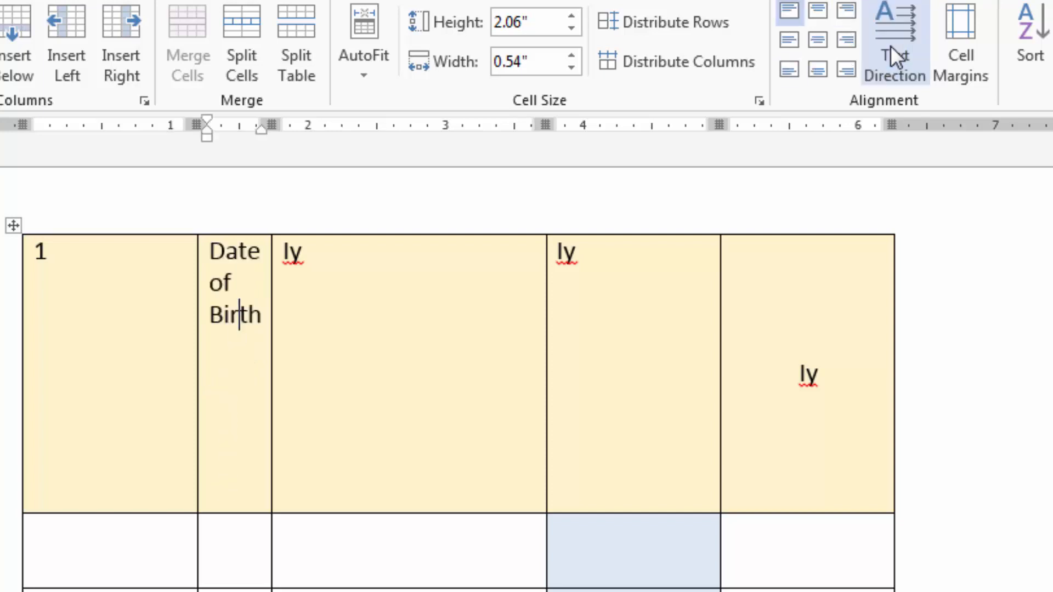
pyautogui.click(895, 56)
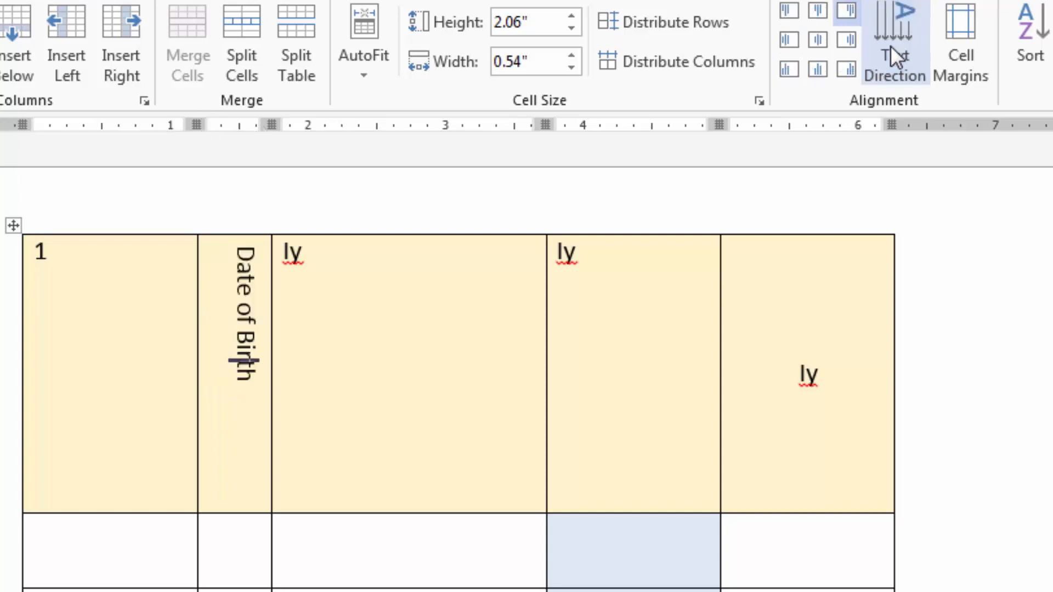
pyautogui.click(894, 56)
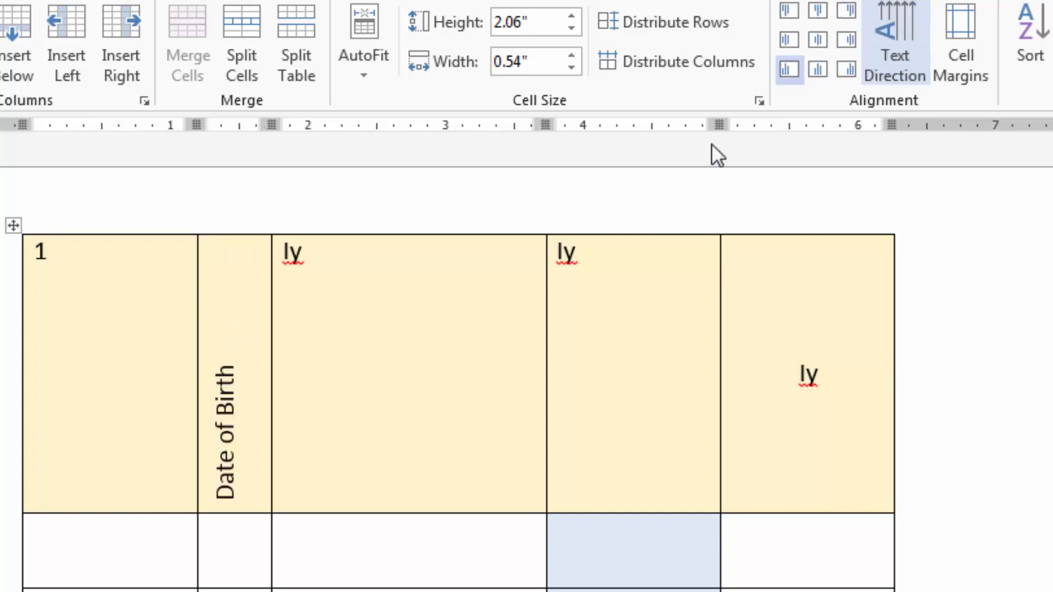
# Try to narrow the Date of Birth column further.
pyautogui.moveTo(271, 327); pyautogui.dragTo(242, 343)
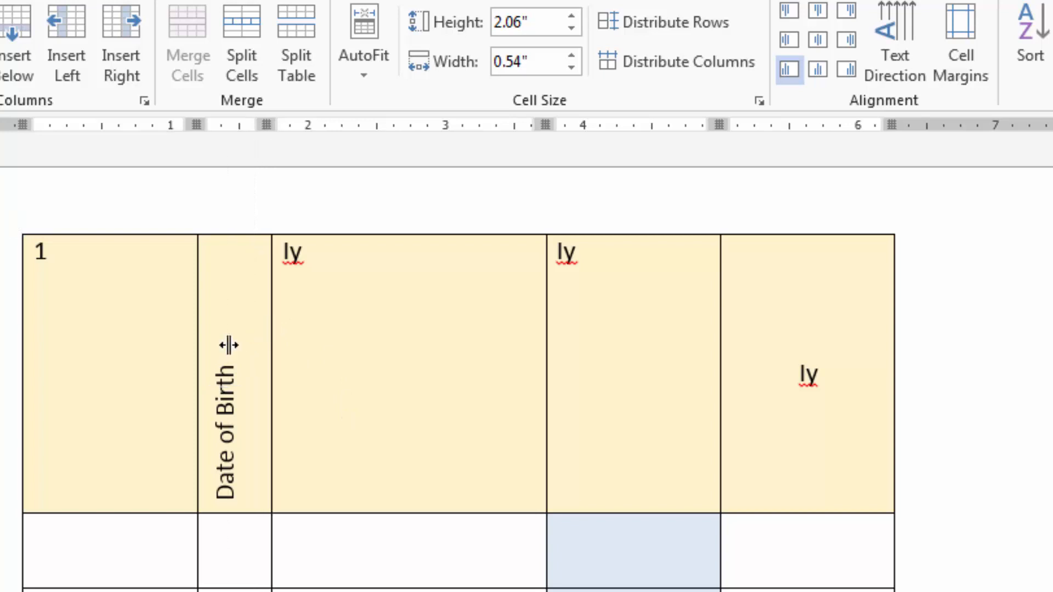
pyautogui.click(236, 590)
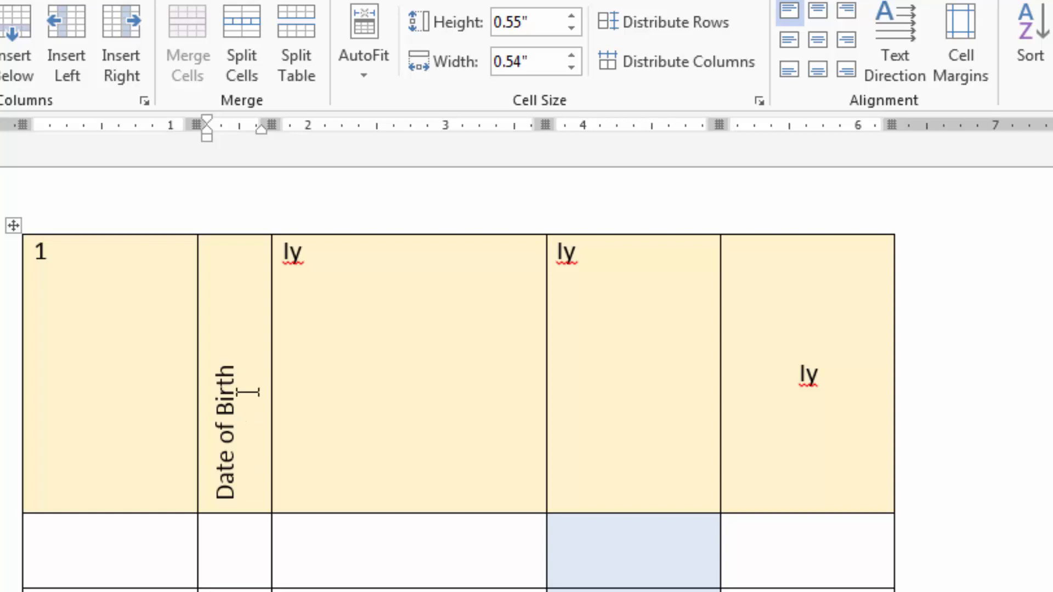
# Append the sample text fjkljkhf k after Date of Birth in the rotated header cell.
pyautogui.click(230, 363)
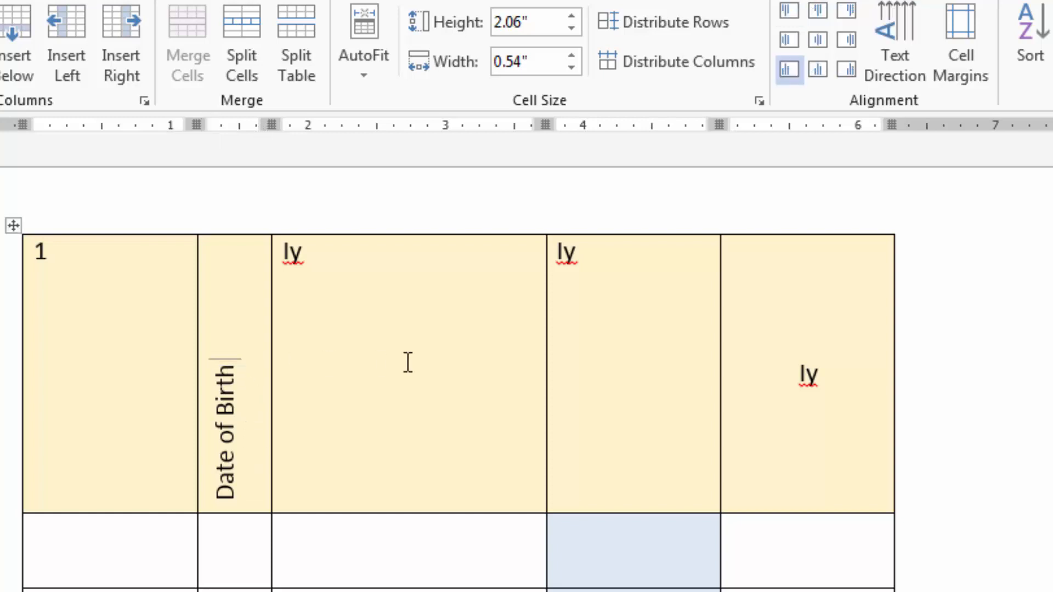
pyautogui.write('fjkljkhf khh k')
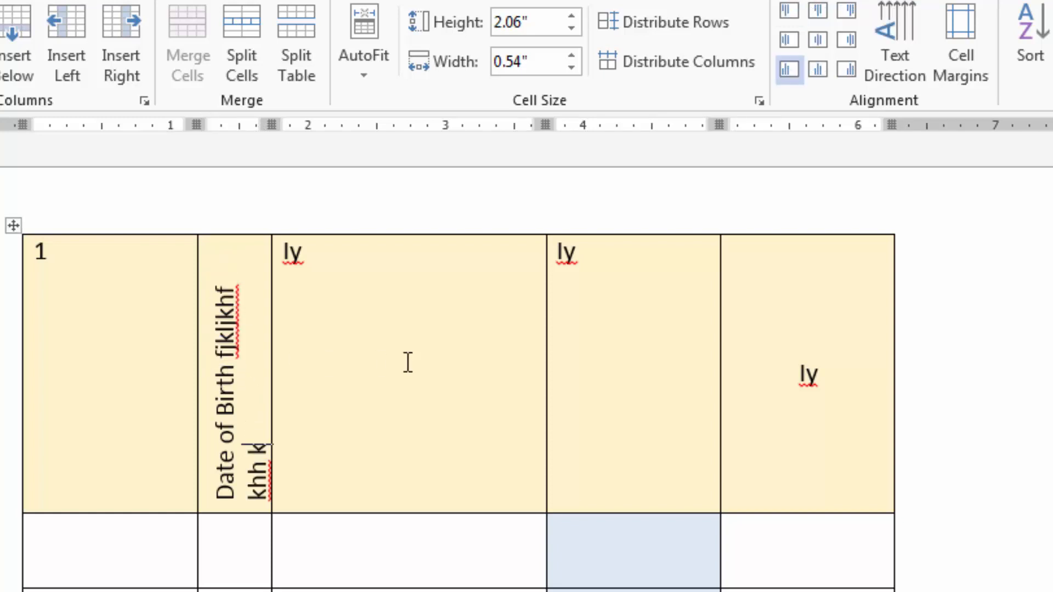
pyautogui.press('BackSpace')
pyautogui.press('BackSpace')
pyautogui.press('BackSpace')
pyautogui.press('BackSpace')
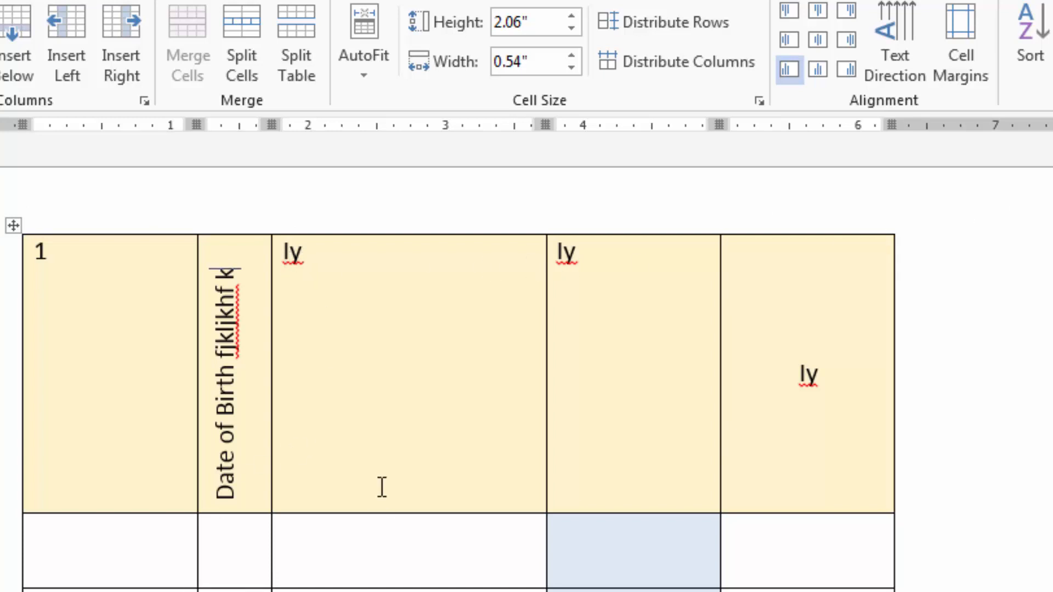
# Set the table's default left cell margin to 0.1 inches.
pyautogui.click(384, 454)
pyautogui.click(986, 53)
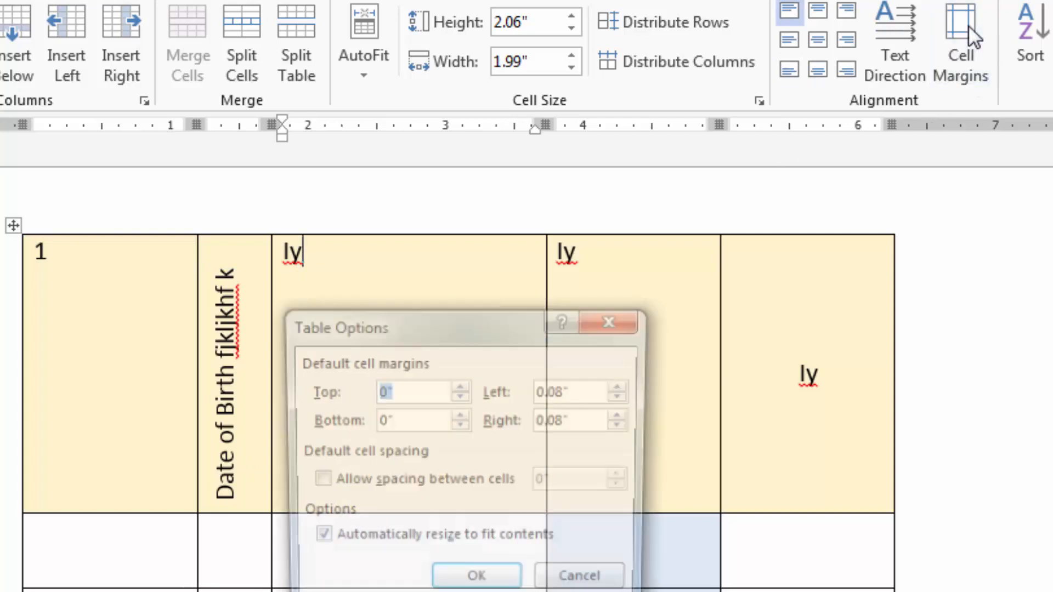
pyautogui.moveTo(495, 313); pyautogui.dragTo(611, 202)
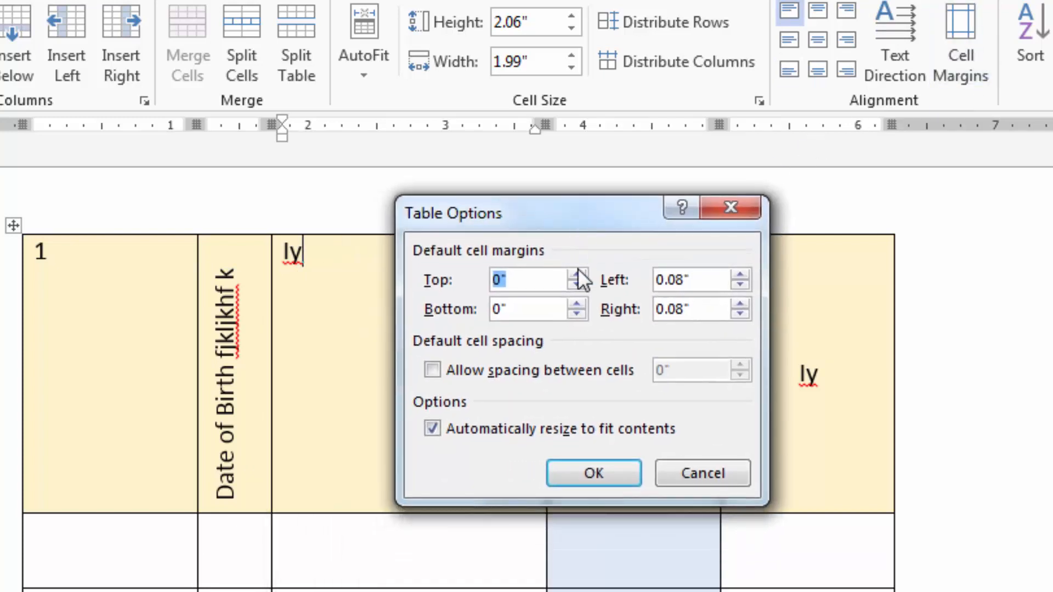
pyautogui.click(535, 282)
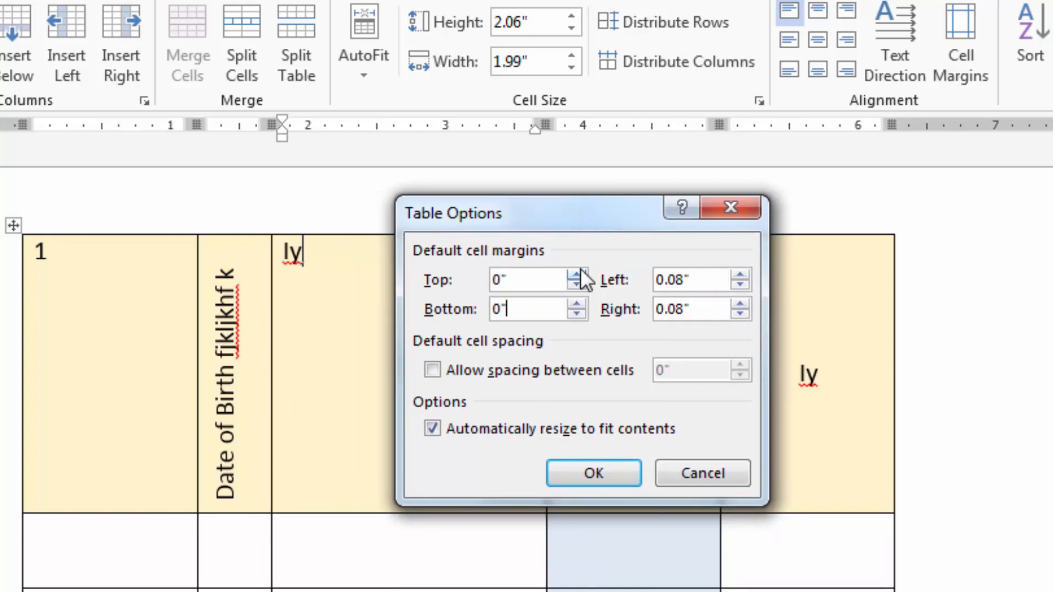
pyautogui.click(740, 276)
pyautogui.click(738, 275)
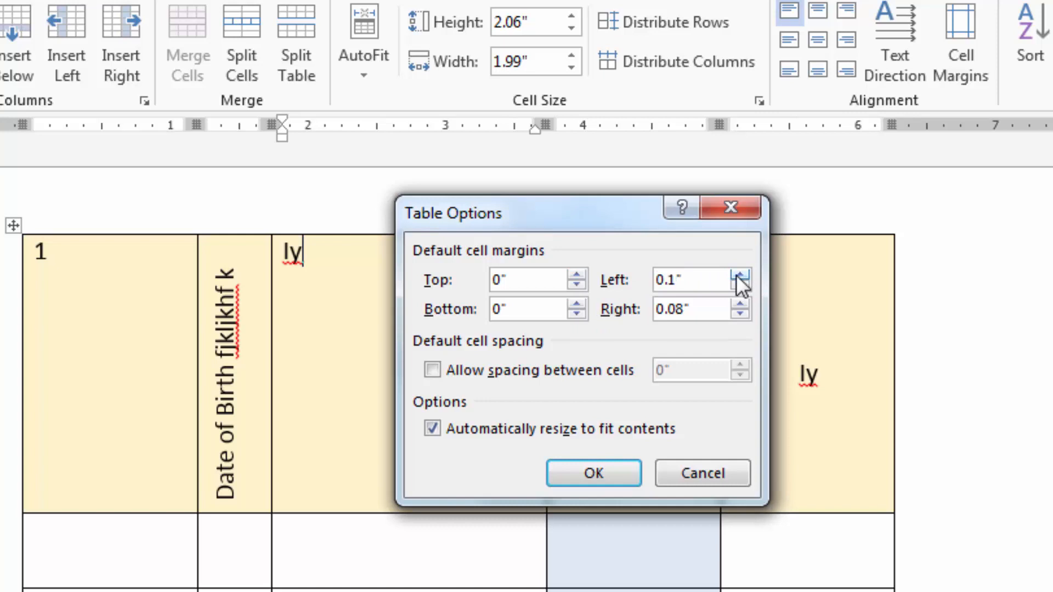
pyautogui.click(614, 466)
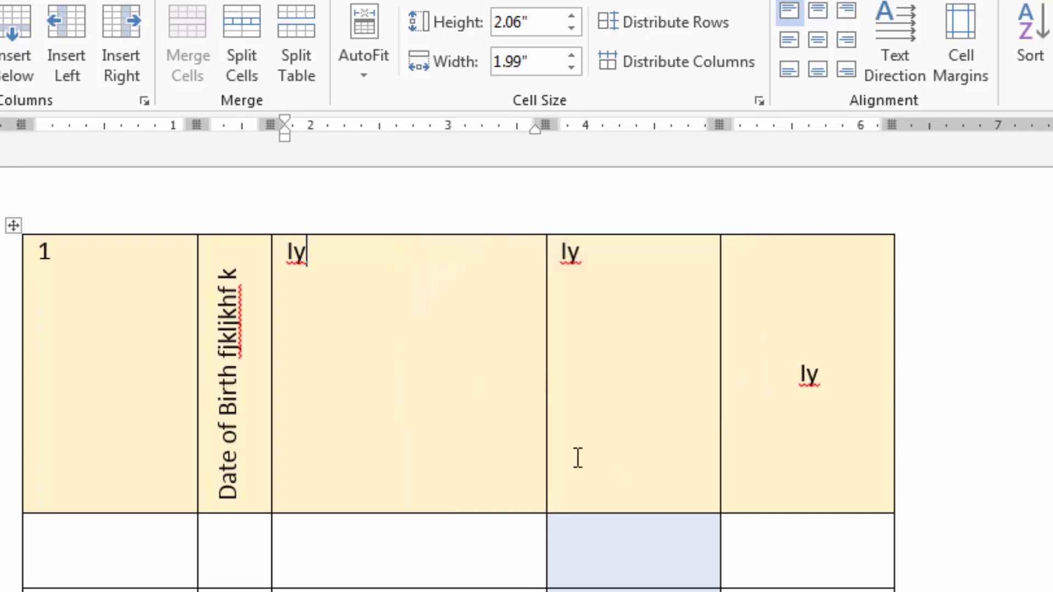